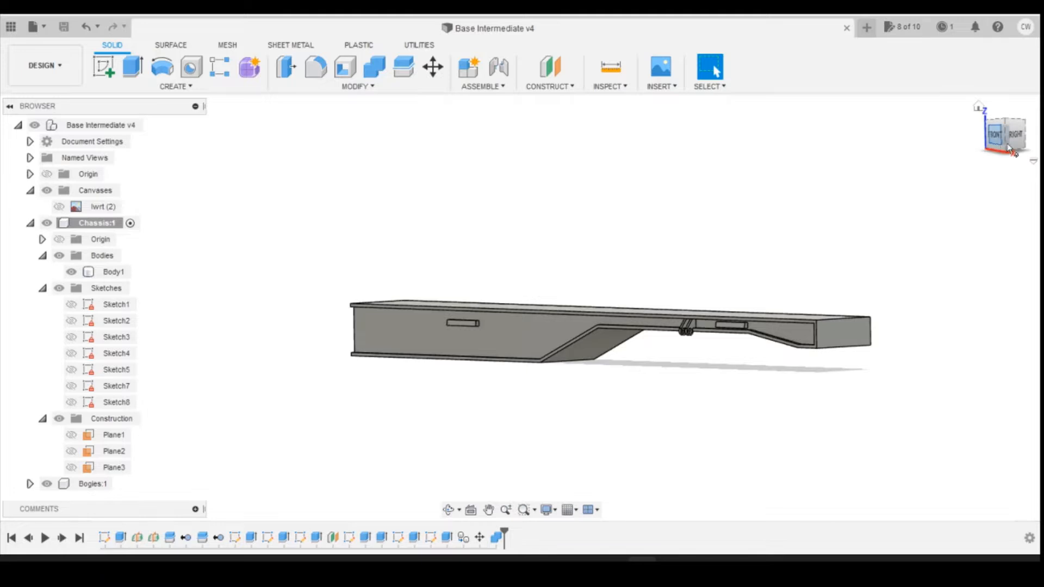
# - Create an offset plane inward from the chassis's right end face, checking the wagon-end reference photo for the detail's placement
pyautogui.click(1012, 141)
pyautogui.scroll(2, 724, 389)
pyautogui.scroll(3, 369, 302)
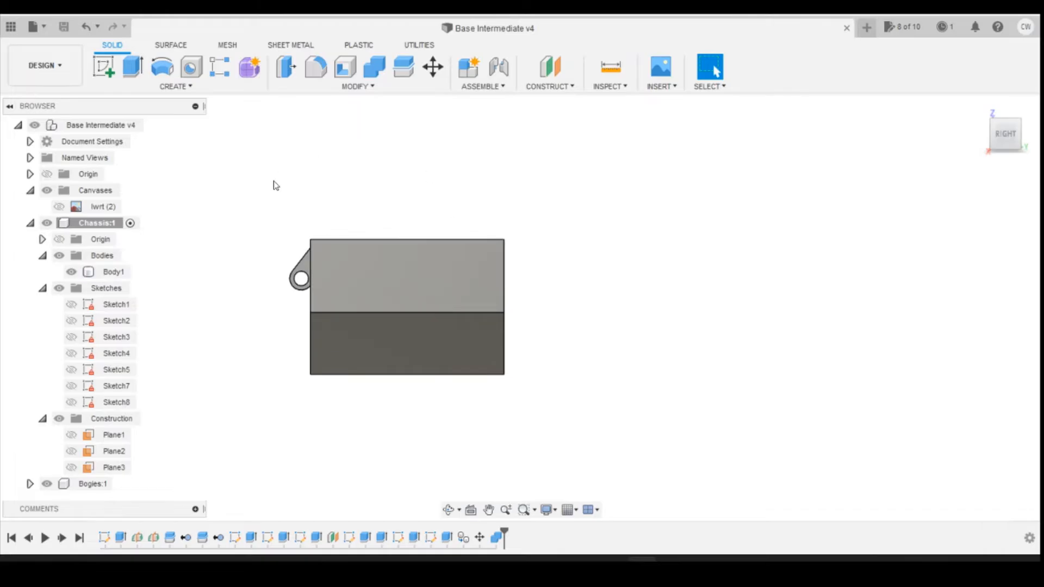
pyautogui.click(550, 68)
pyautogui.keyDown('shift'); pyautogui.moveTo(468, 326); pyautogui.dragTo(576, 320, button='middle'); pyautogui.keyUp('shift')
pyautogui.scroll(-3, 576, 321)
pyautogui.click(860, 250)
pyautogui.moveTo(857, 250); pyautogui.dragTo(854, 250)
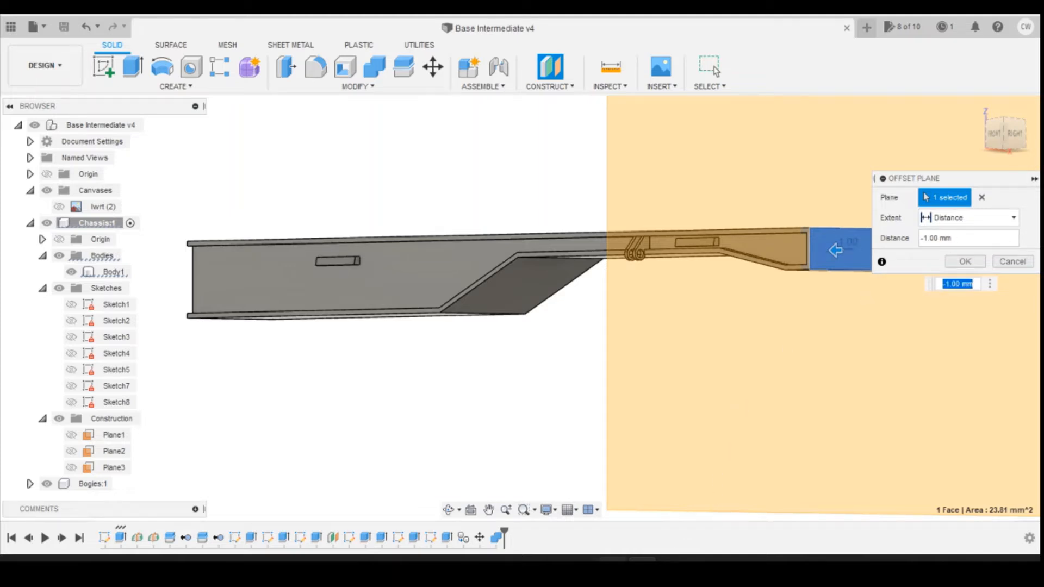
pyautogui.moveTo(613, 560)
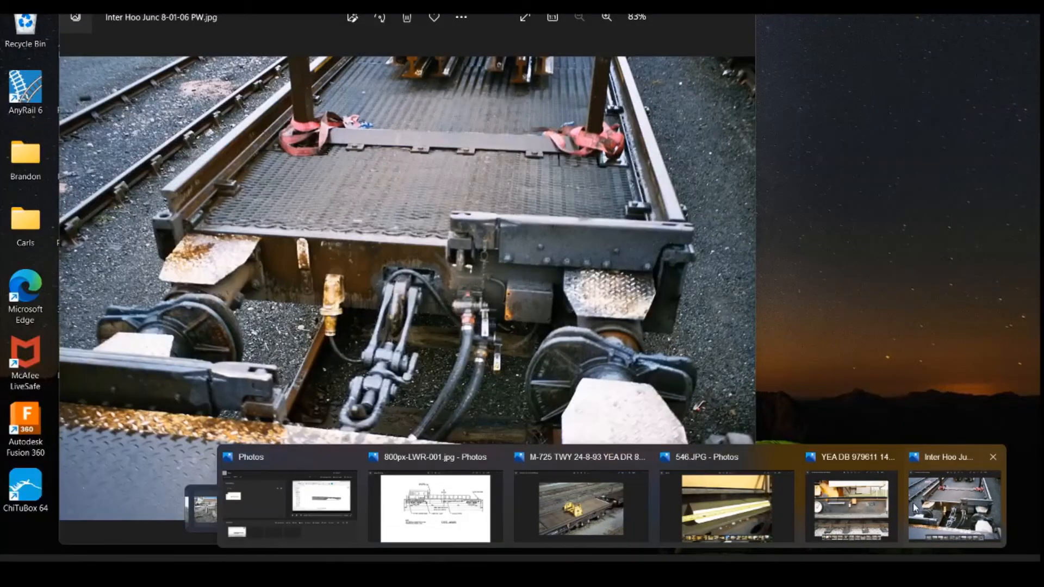
pyautogui.click(955, 508)
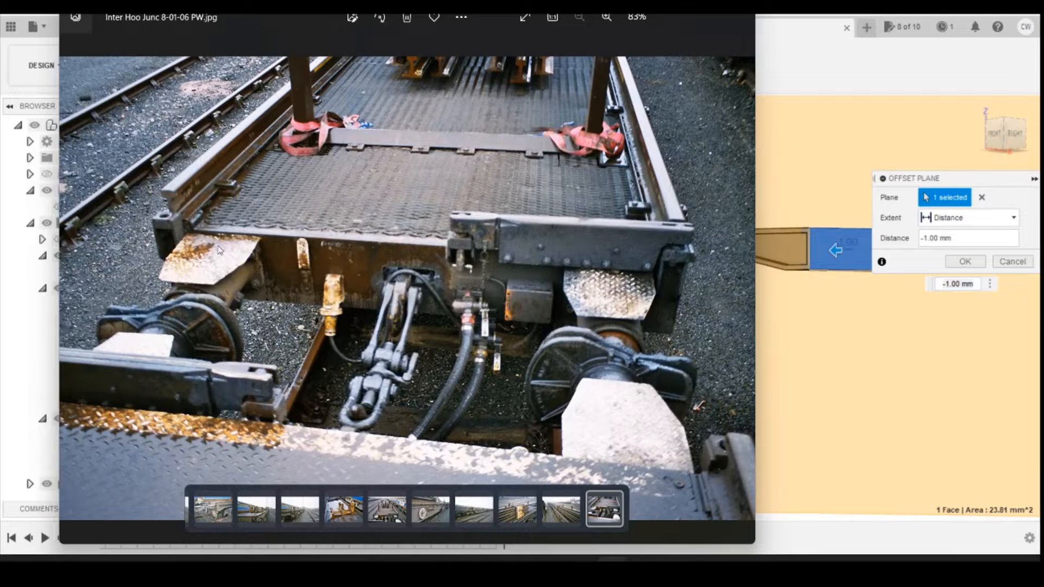
pyautogui.click(647, 559)
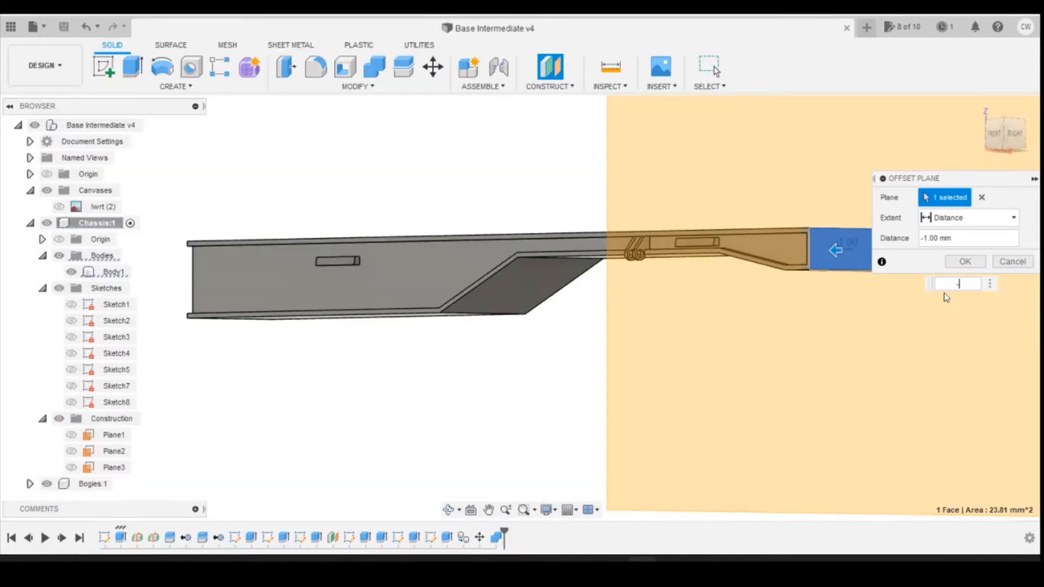
pyautogui.press('Return')
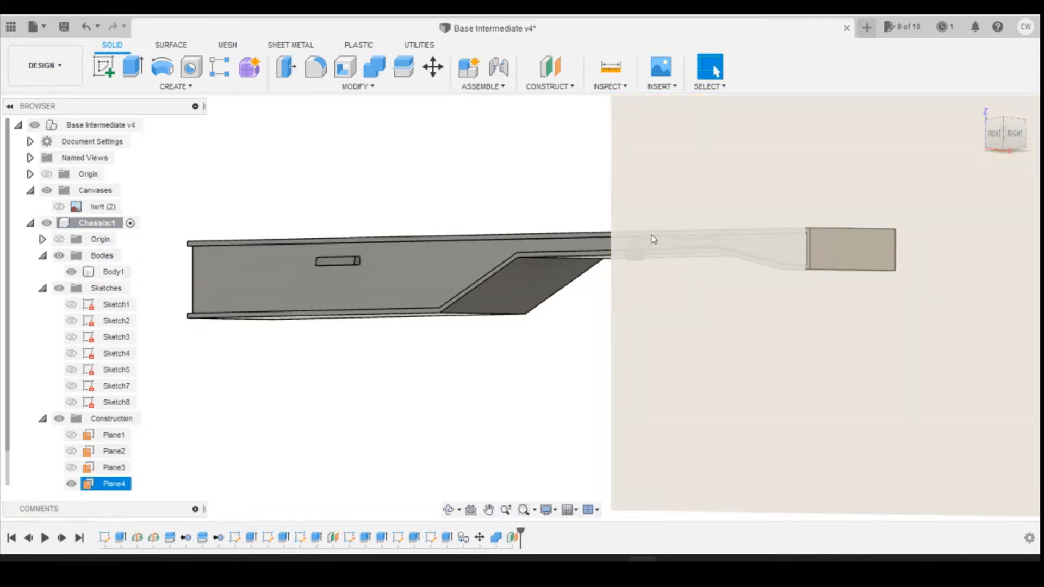
# - Start a sketch on the new offset plane and project the chassis's end face into it
pyautogui.click(101, 71)
pyautogui.click(664, 185)
pyautogui.scroll(5, 544, 305)
pyautogui.press('p')
pyautogui.click(608, 381)
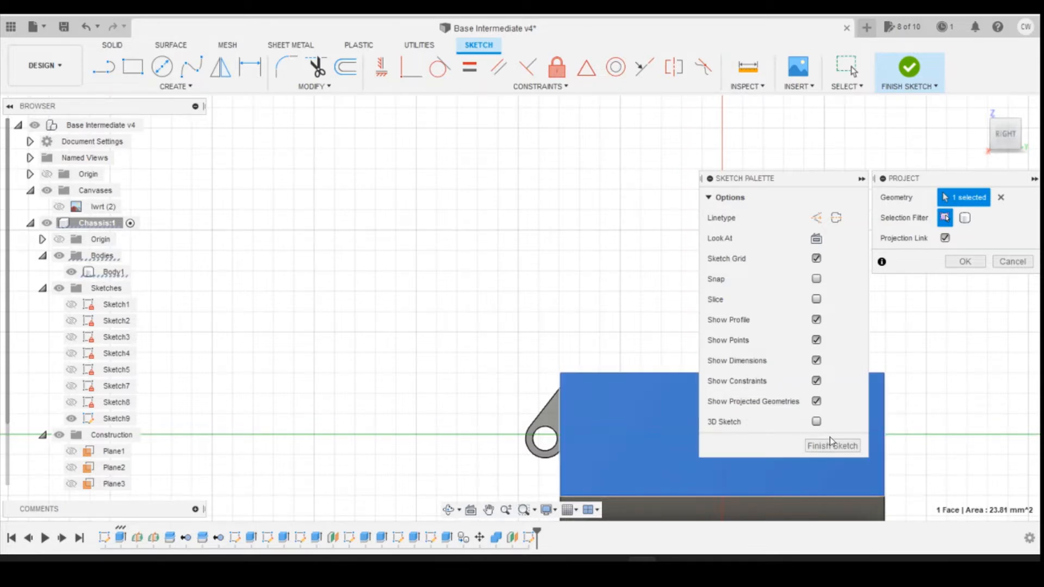
pyautogui.click(965, 261)
pyautogui.scroll(-3, 364, 310)
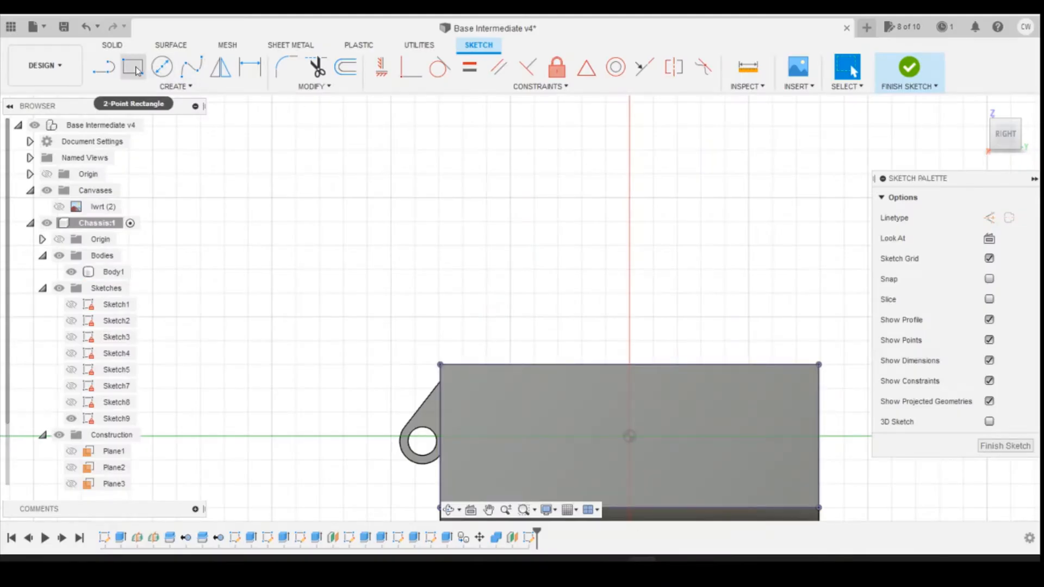
# - Sketch a rectangle standing on the projected face's upper left corner with a height of 159/148 mm
pyautogui.click(136, 71)
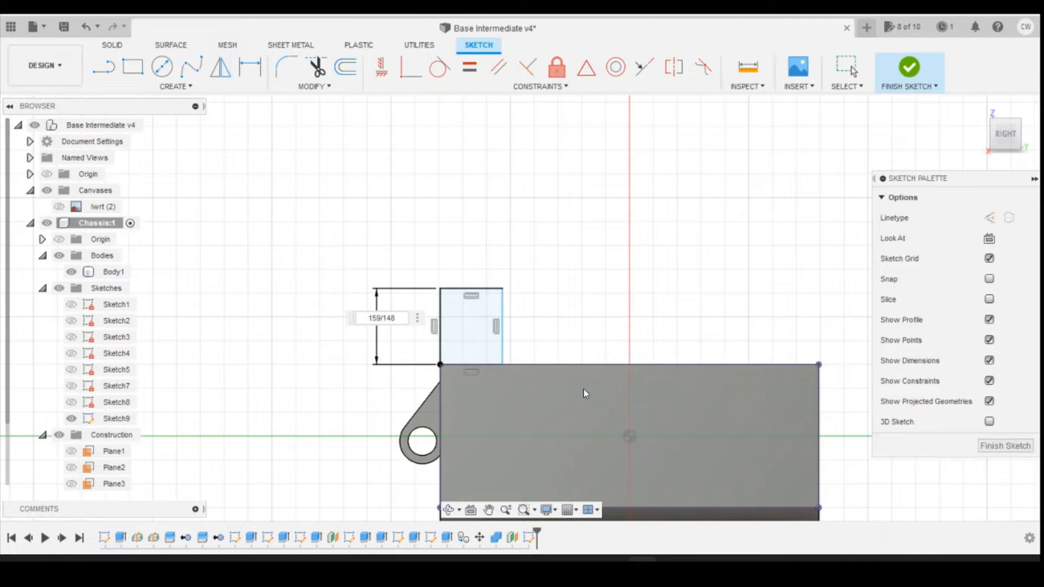
pyautogui.press('Return')
# - Start dimensioning, switch to the browser's inches-to-mm converter and convert 5.5 inches to millimetres
pyautogui.press('d')
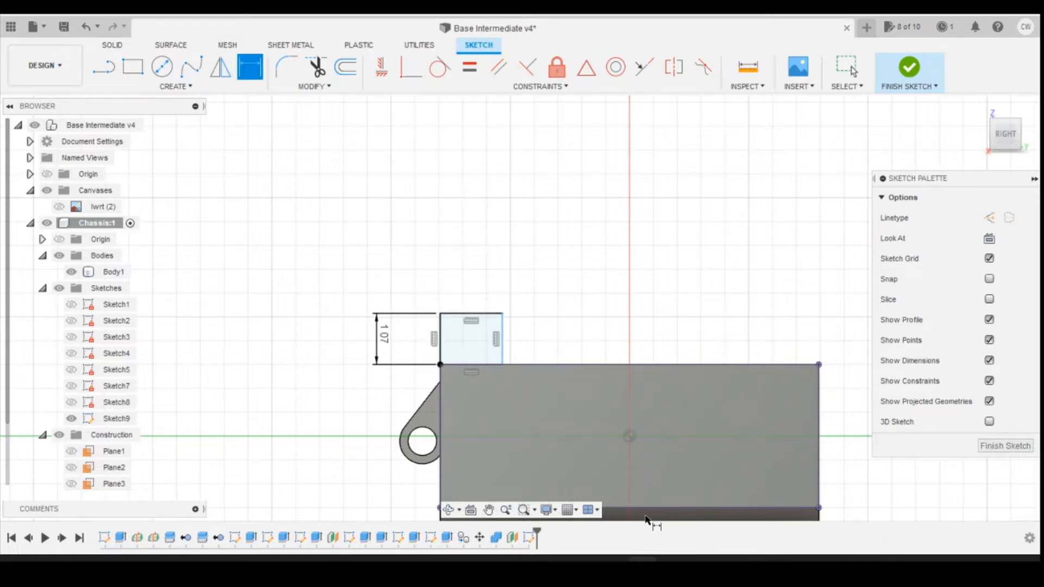
pyautogui.moveTo(552, 560)
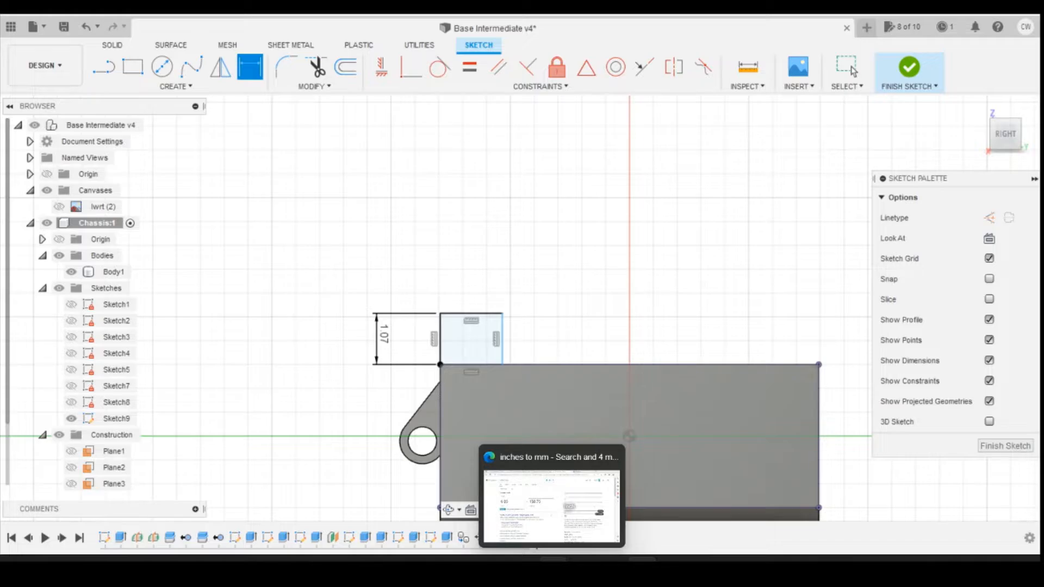
pyautogui.click(552, 506)
pyautogui.moveTo(218, 242); pyautogui.dragTo(71, 250)
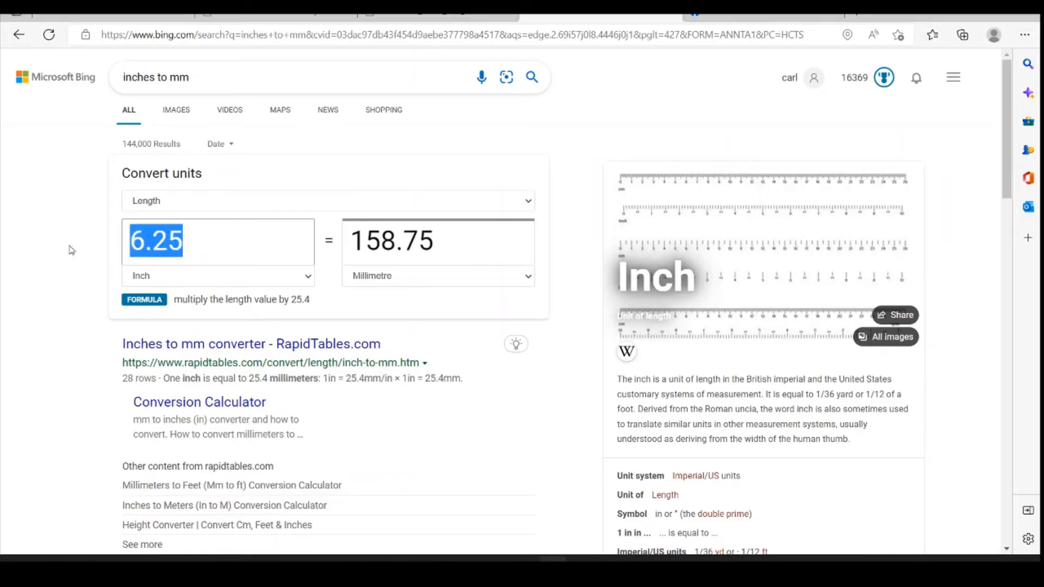
pyautogui.write('5.5')
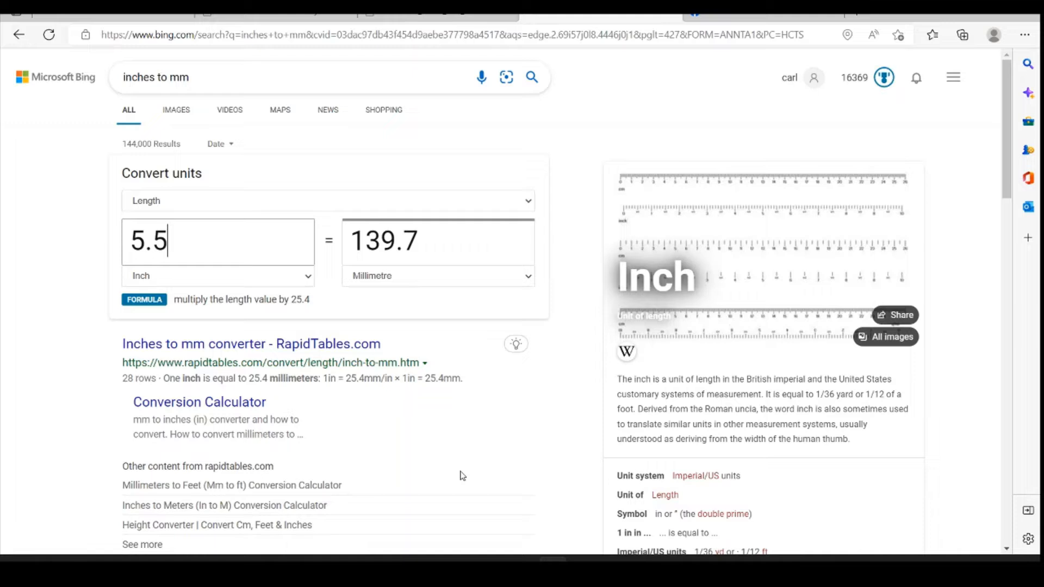
pyautogui.moveTo(642, 559)
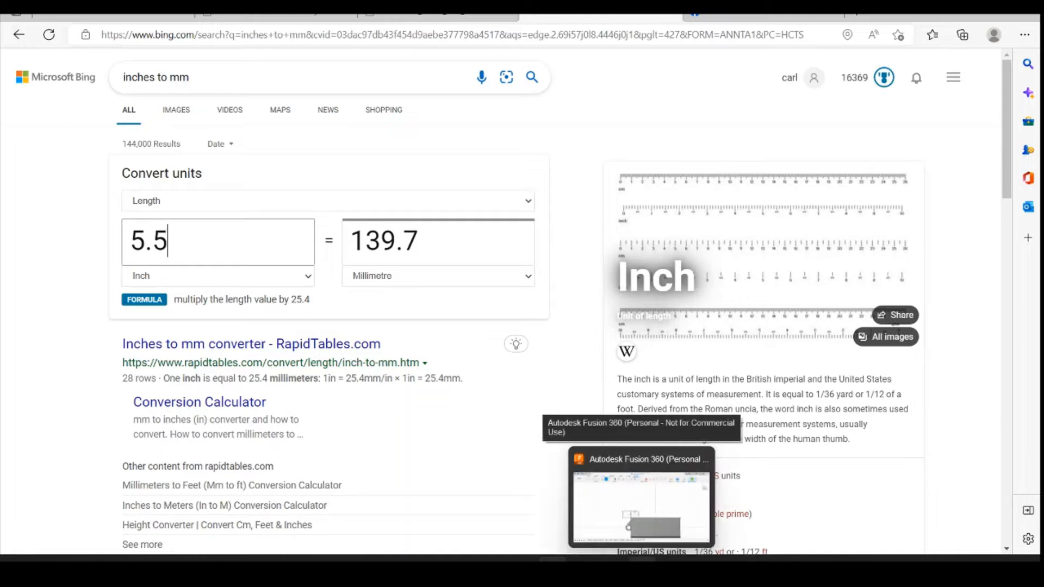
# - Return to Fusion 360 and dimension the rectangle's top edge to 0.95 mm
pyautogui.click(642, 508)
pyautogui.click(479, 313)
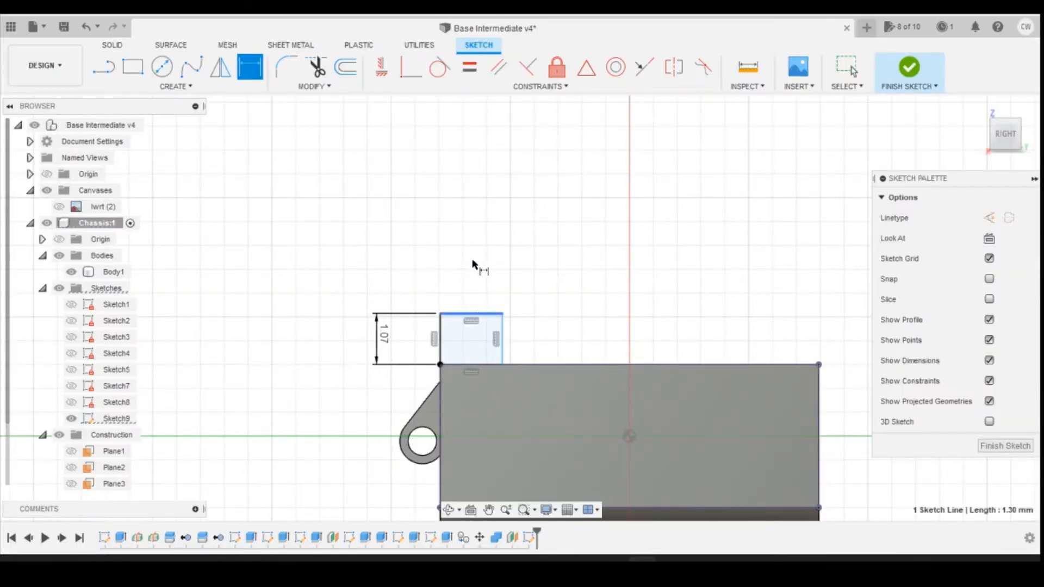
pyautogui.click(474, 266)
pyautogui.write('0.95')
pyautogui.press('Return')
pyautogui.scroll(5, 471, 332)
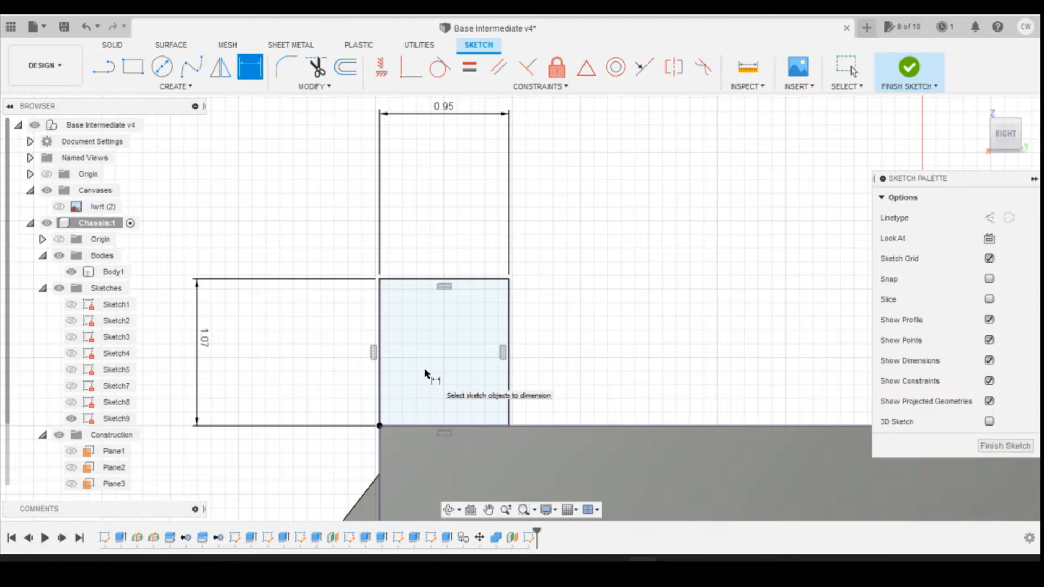
# - Convert 3 inches to millimetres in the browser, and draw a 38/148 mm line leftward from the rectangle's top-edge midpoint in Fusion 360
pyautogui.hotkey('alt', 'Tab')
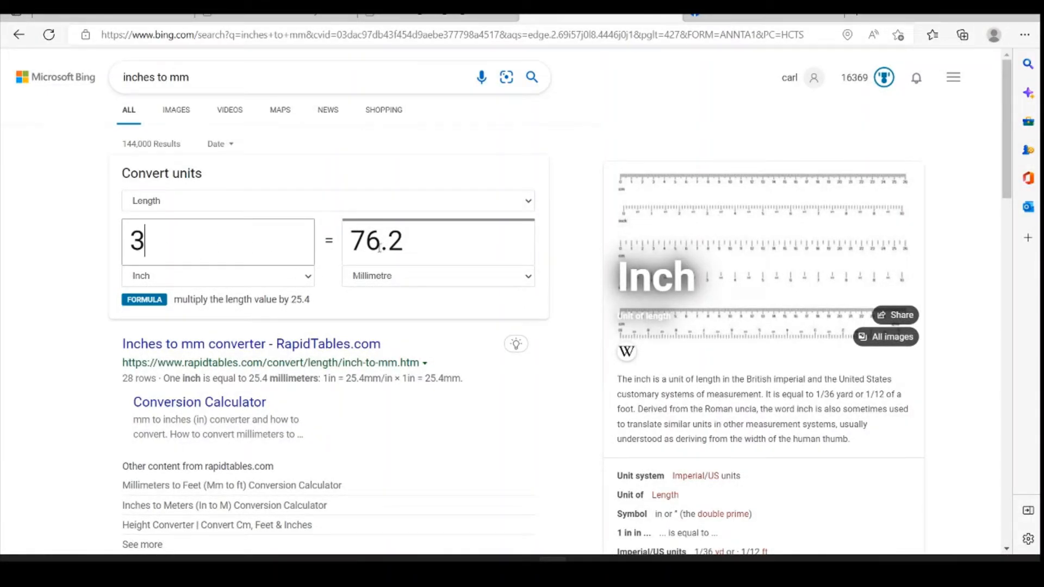
pyautogui.hotkey('alt', 'Tab')
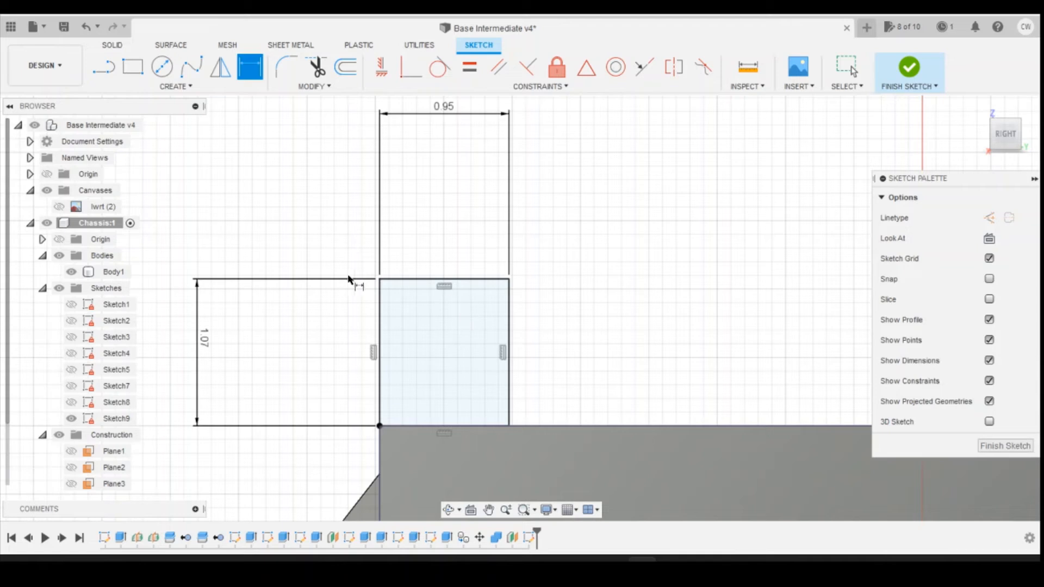
pyautogui.click(106, 76)
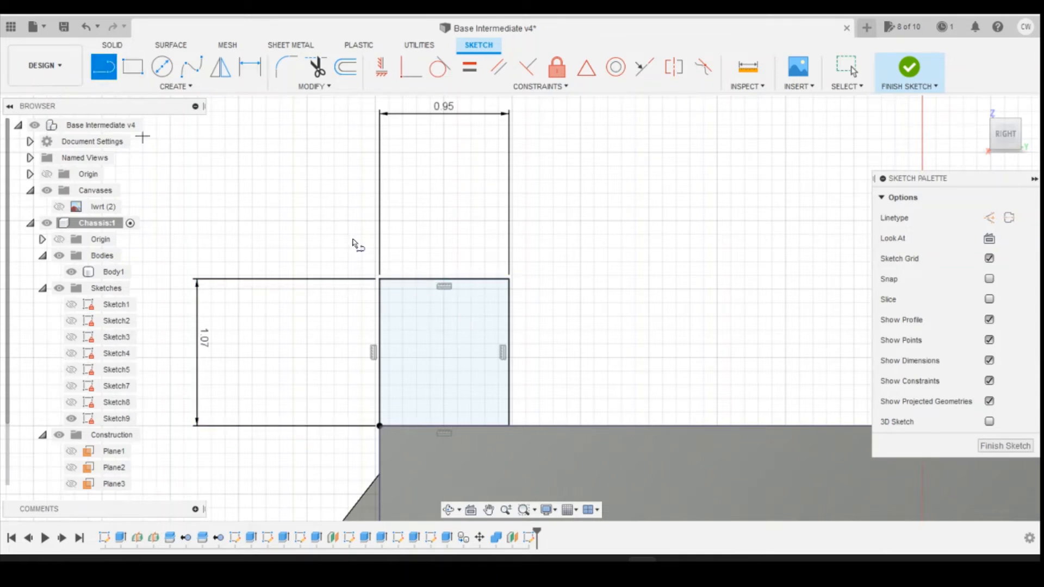
pyautogui.click(443, 282)
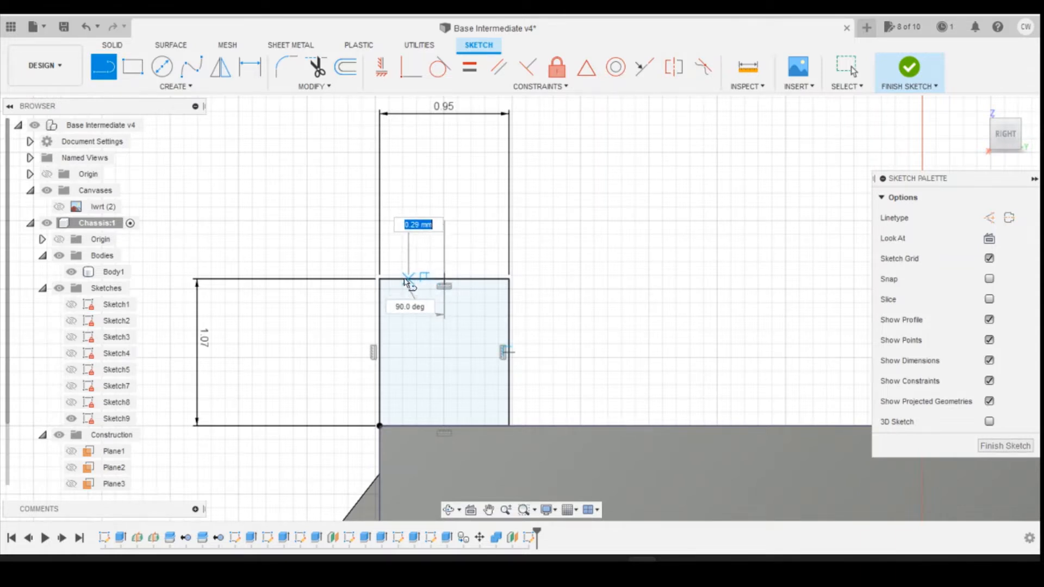
pyautogui.write('30')
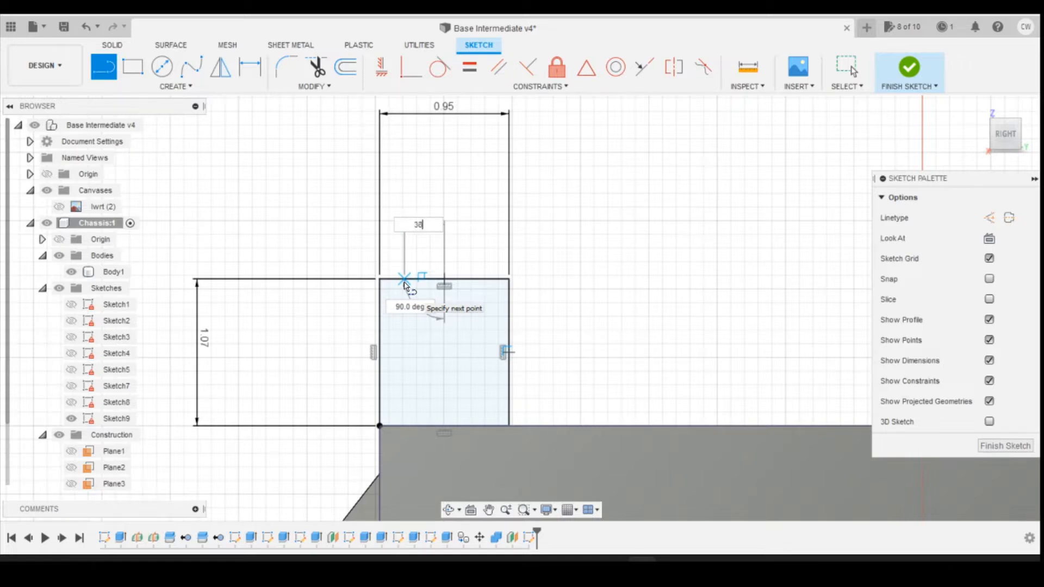
pyautogui.press('Return')
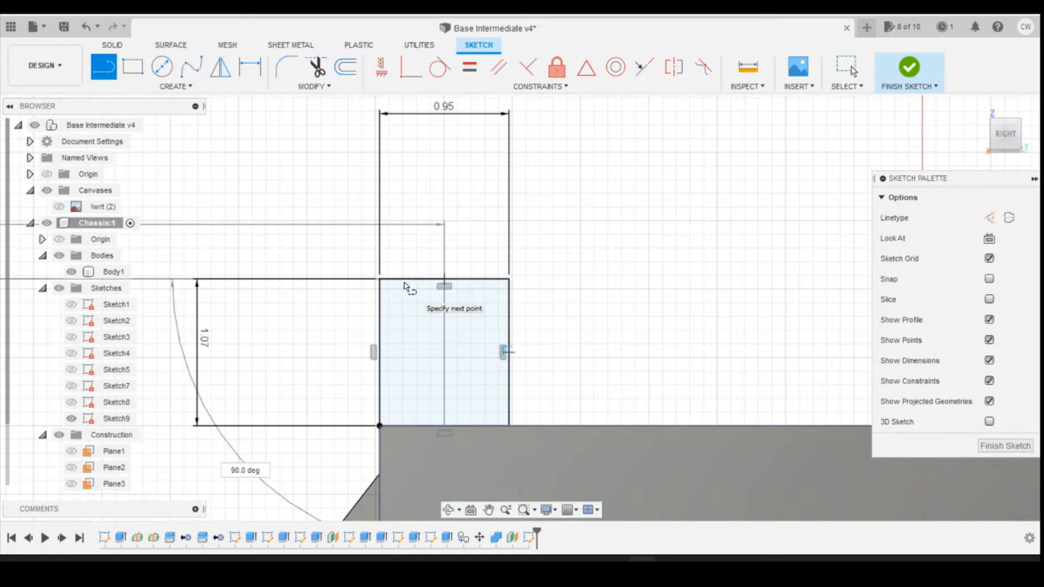
pyautogui.write('38/148')
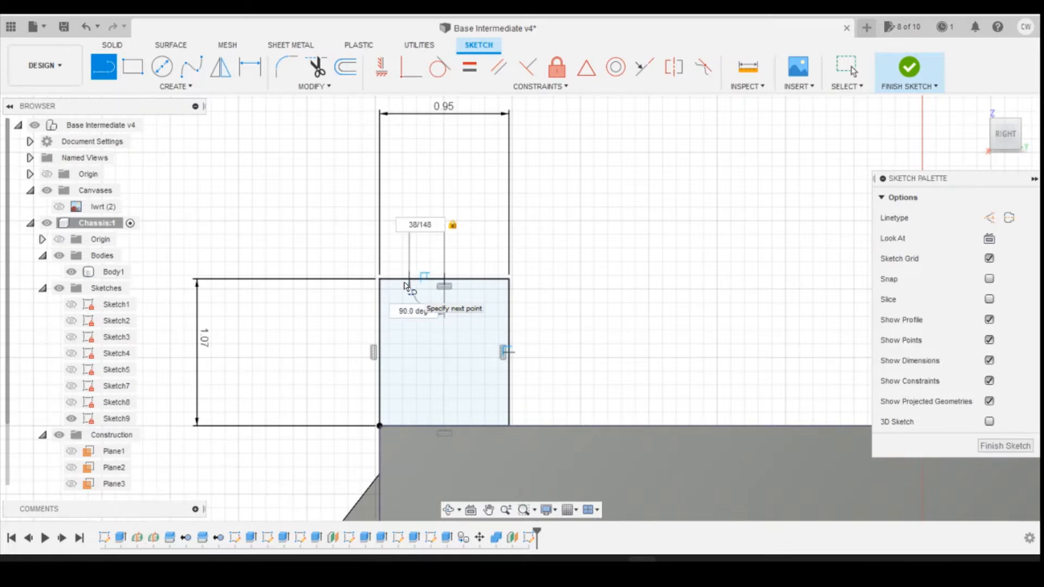
pyautogui.press('Return')
pyautogui.press('Escape')
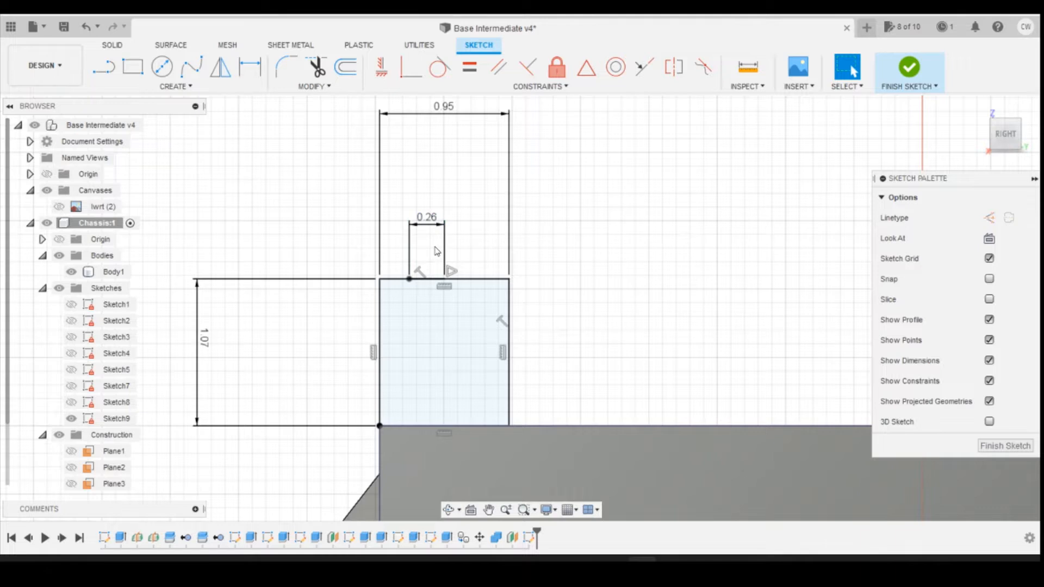
# - Draw a 0.2 mm vertical line downward from the left end of the short line on the top edge
pyautogui.press('l')
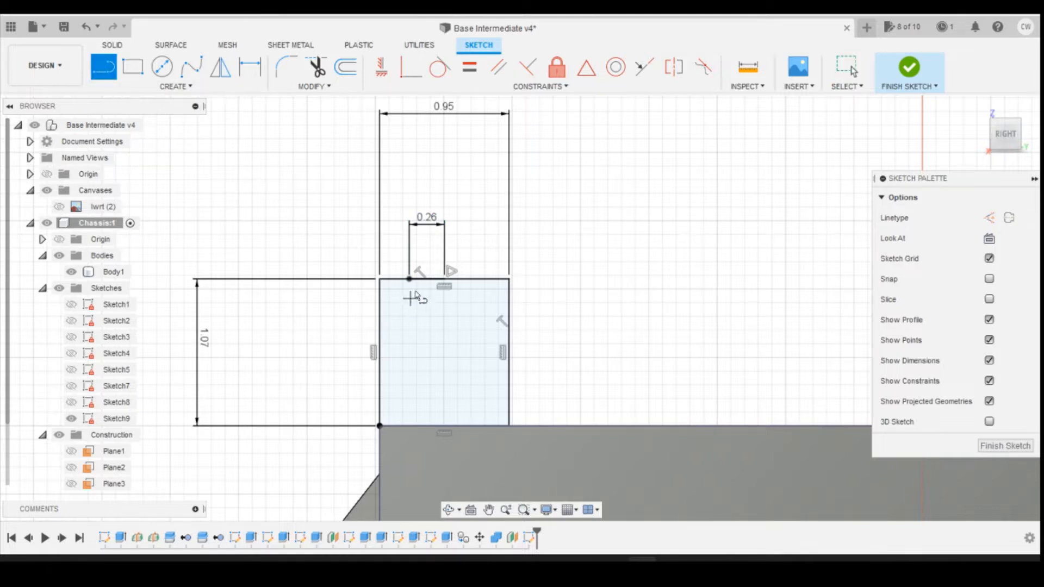
pyautogui.click(410, 280)
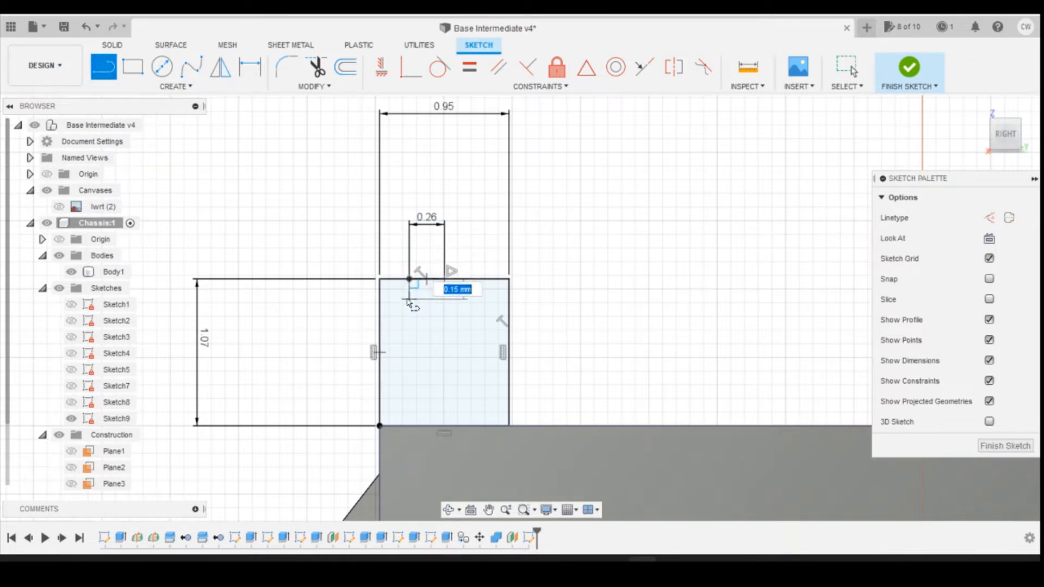
pyautogui.write('0.2')
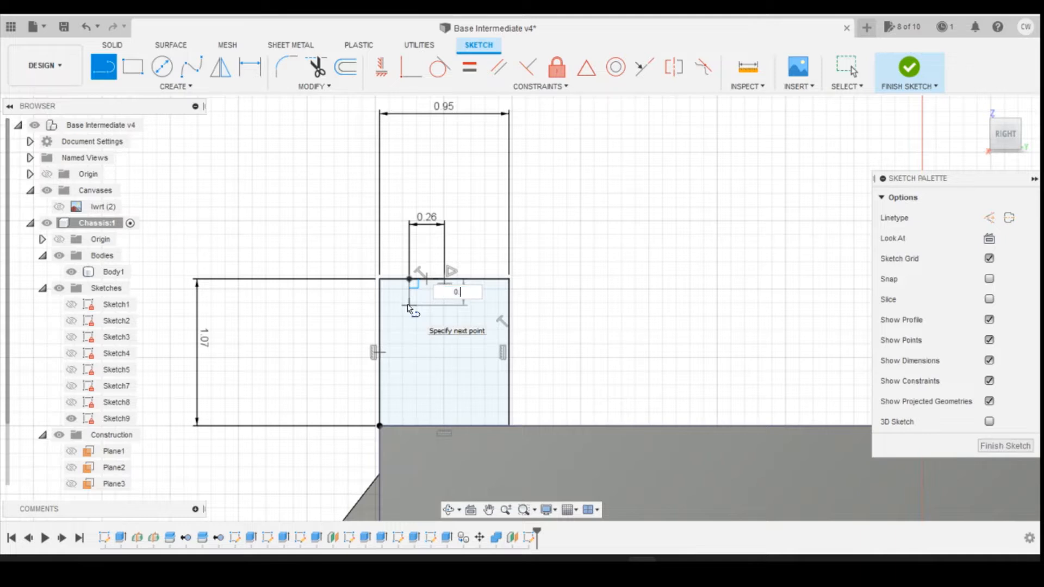
pyautogui.press('Return')
pyautogui.press('Escape')
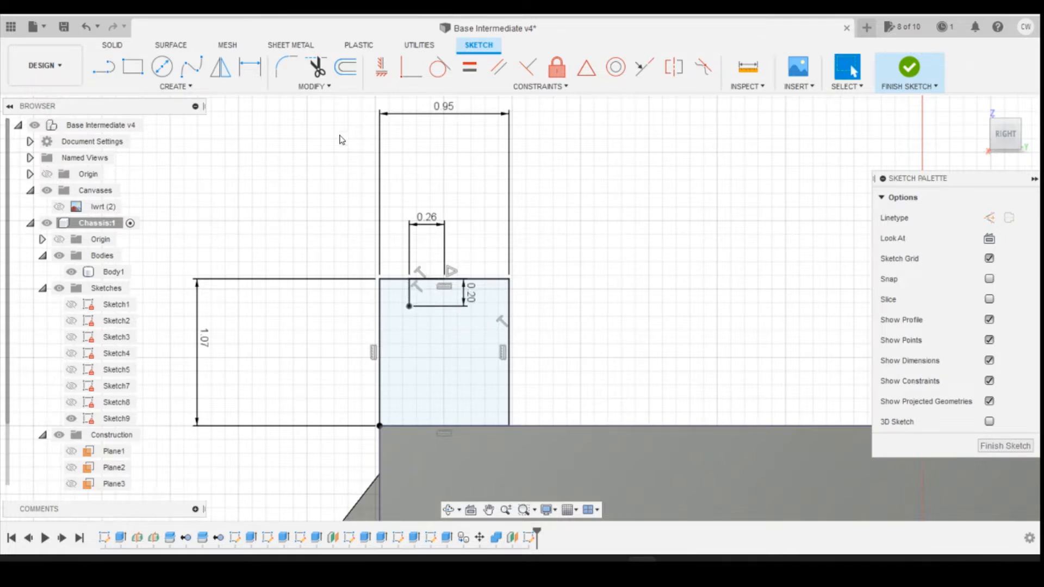
# - Draw a 0.15 mm horizontal line from the lower end of the 0.20 mm line toward the rectangle's centre
pyautogui.click(103, 67)
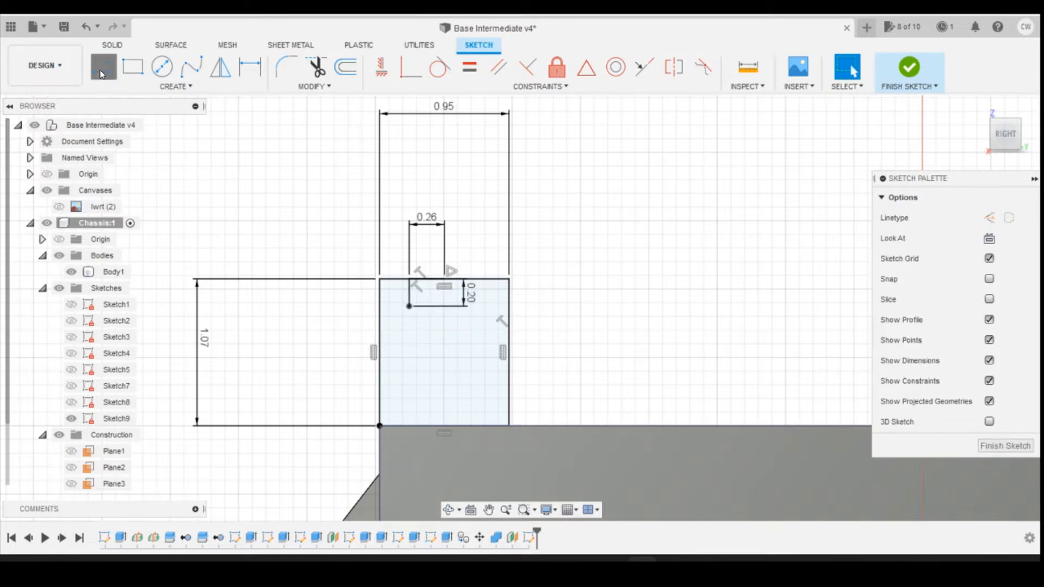
pyautogui.click(409, 306)
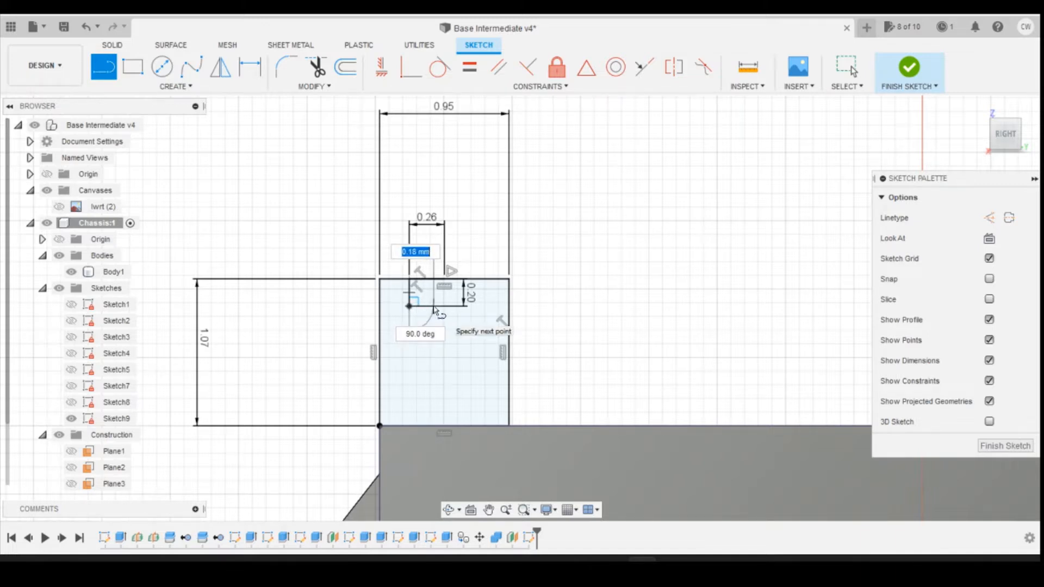
pyautogui.write('0.15')
pyautogui.press('Return')
pyautogui.press('Escape')
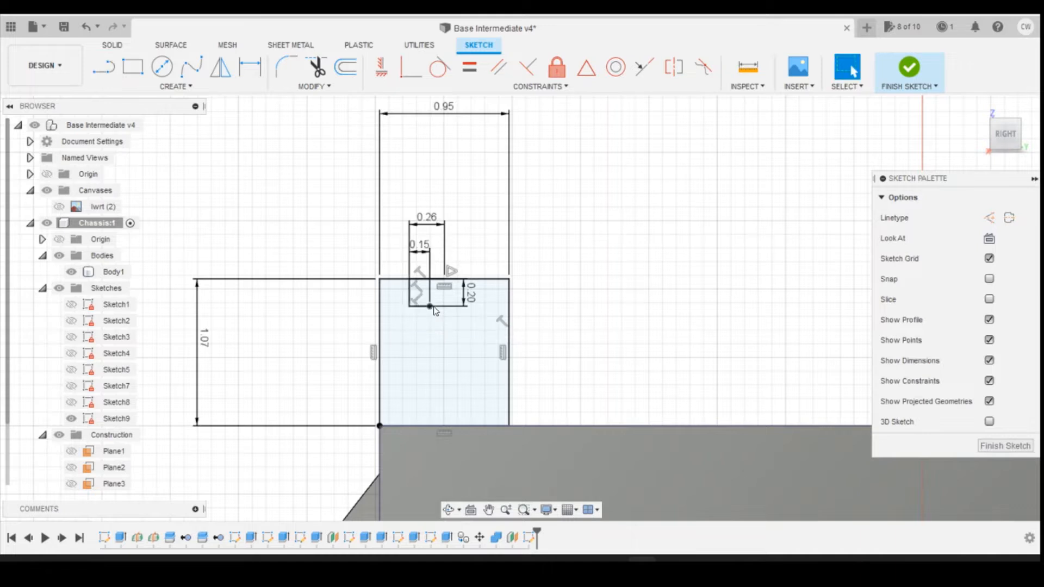
# - Draw a 0.7 mm vertical line downward from the inner end of the 0.15 mm line
pyautogui.press('l')
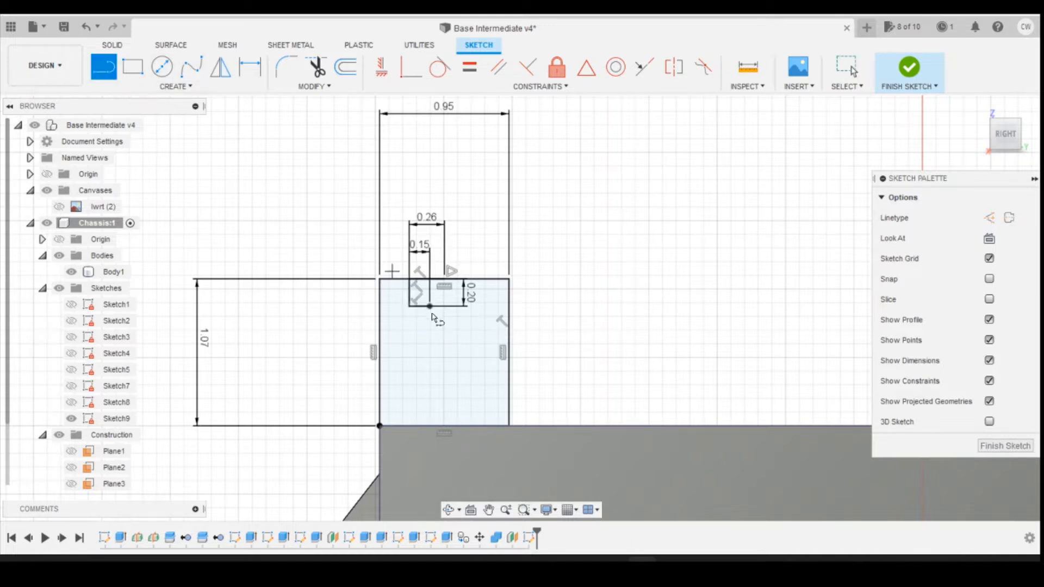
pyautogui.click(429, 307)
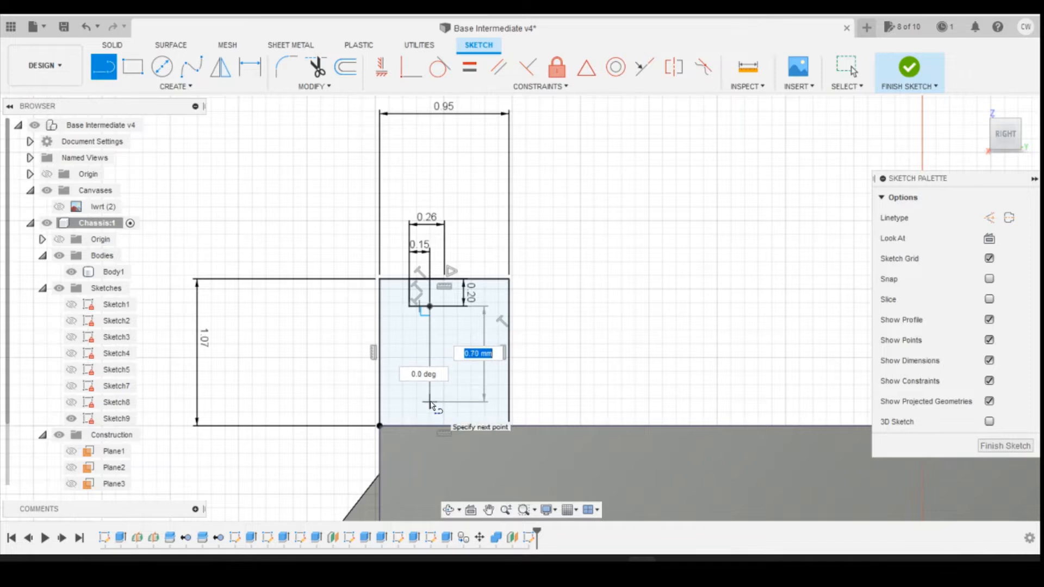
pyautogui.write('0.7')
pyautogui.press('Return')
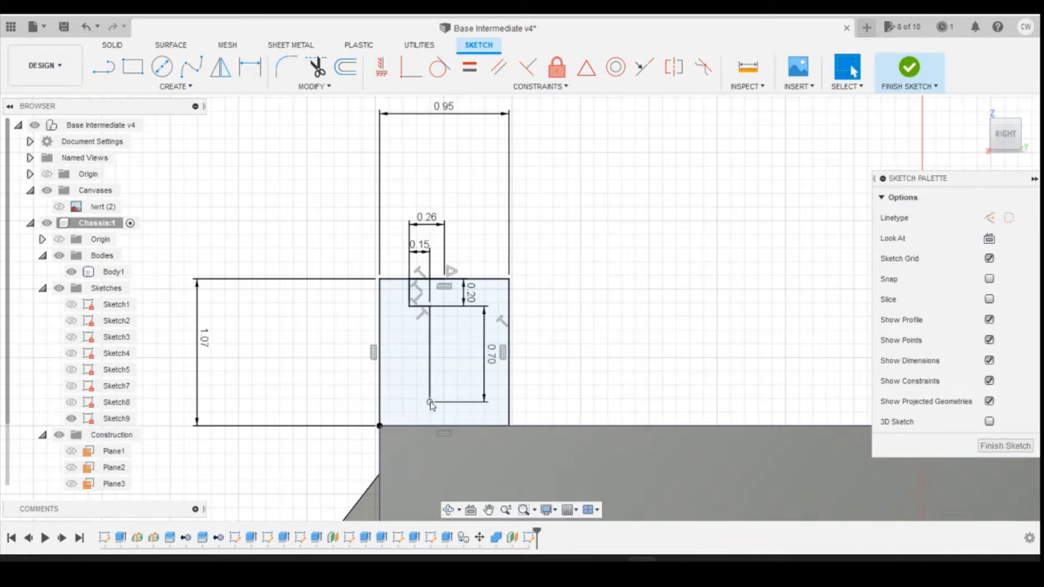
pyautogui.press('Escape')
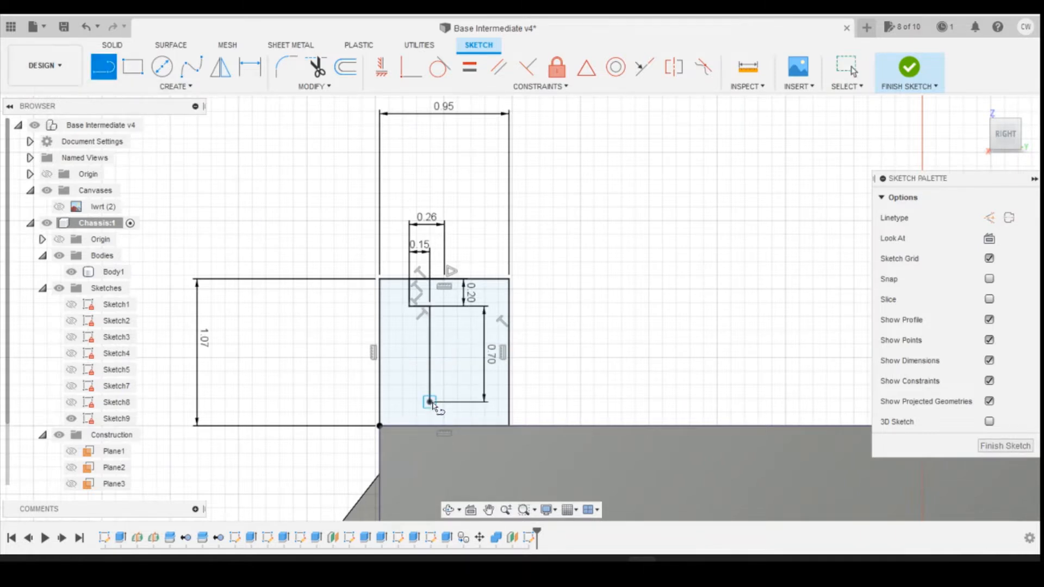
# - Draw a sloped line from the lower end of the 0.70 mm line to the rectangle's outer vertical edge, just above its base
pyautogui.click(405, 426)
pyautogui.press('Escape')
pyautogui.click(429, 403)
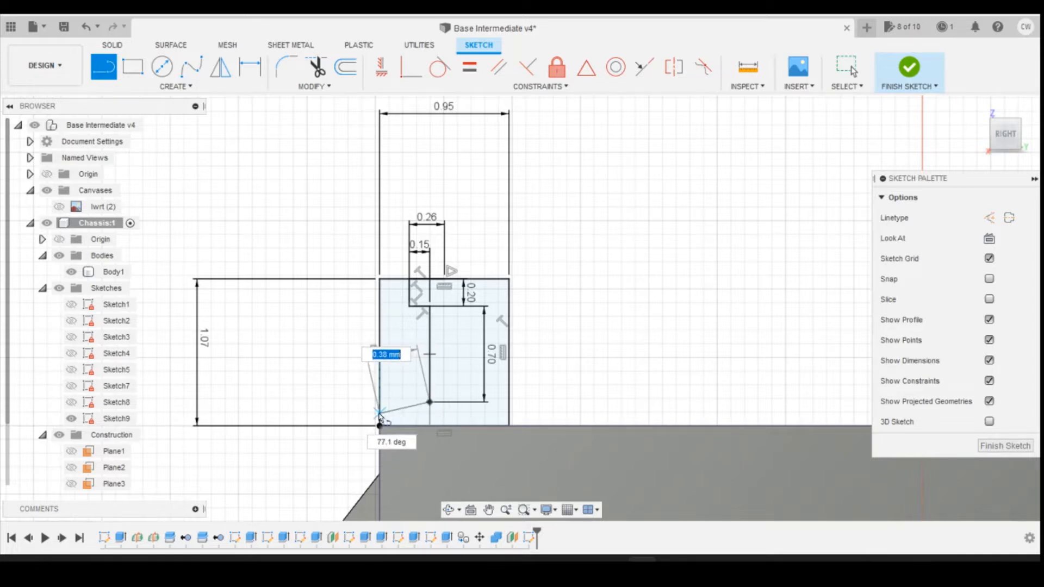
pyautogui.click(380, 412)
pyautogui.press('Escape')
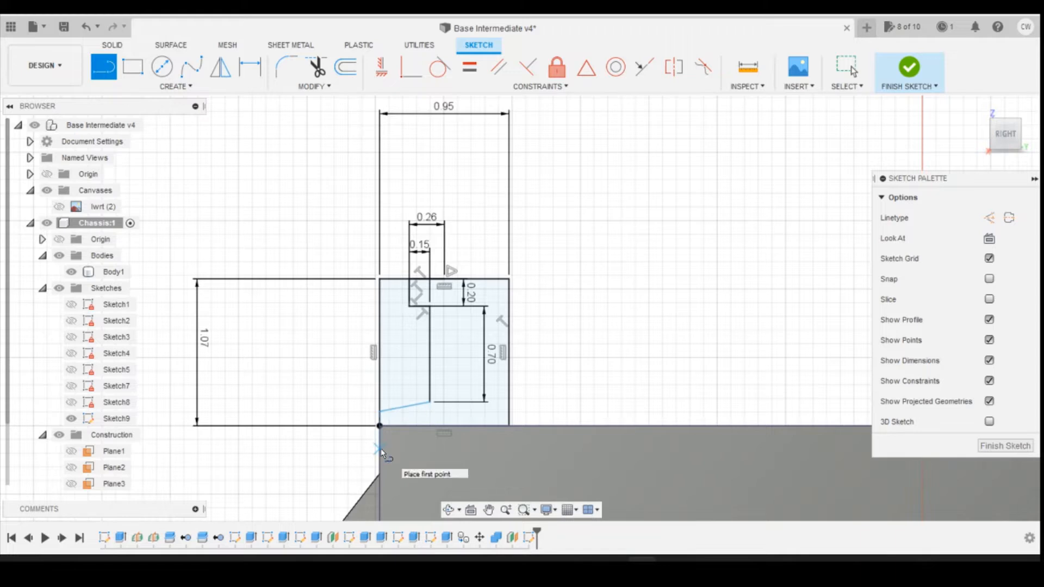
# - Dimension the sloped line's outer end 0.1 mm above the rectangle's lower corner
pyautogui.press('d')
pyautogui.click(380, 427)
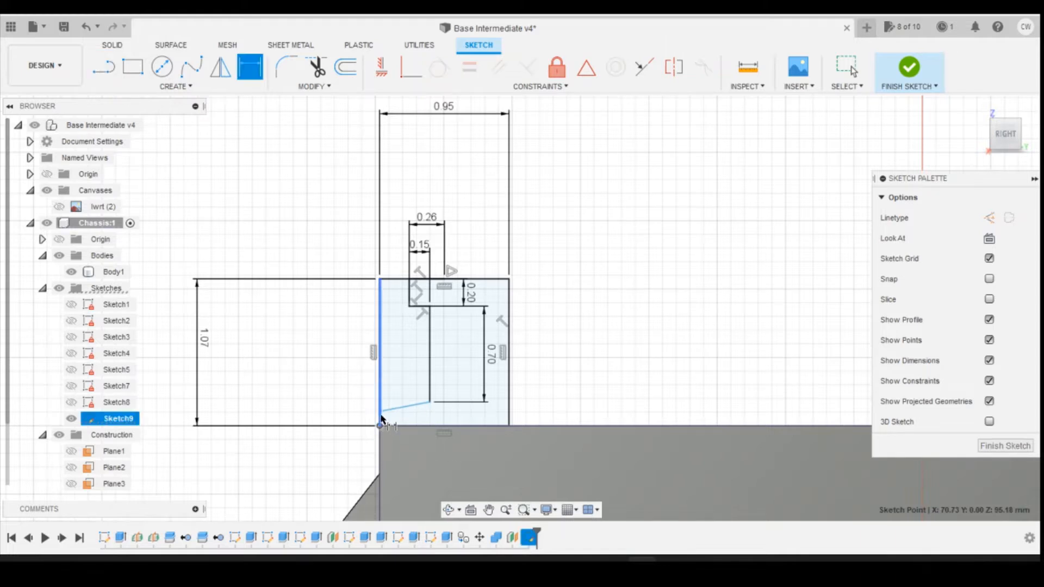
pyautogui.click(381, 412)
pyautogui.click(360, 419)
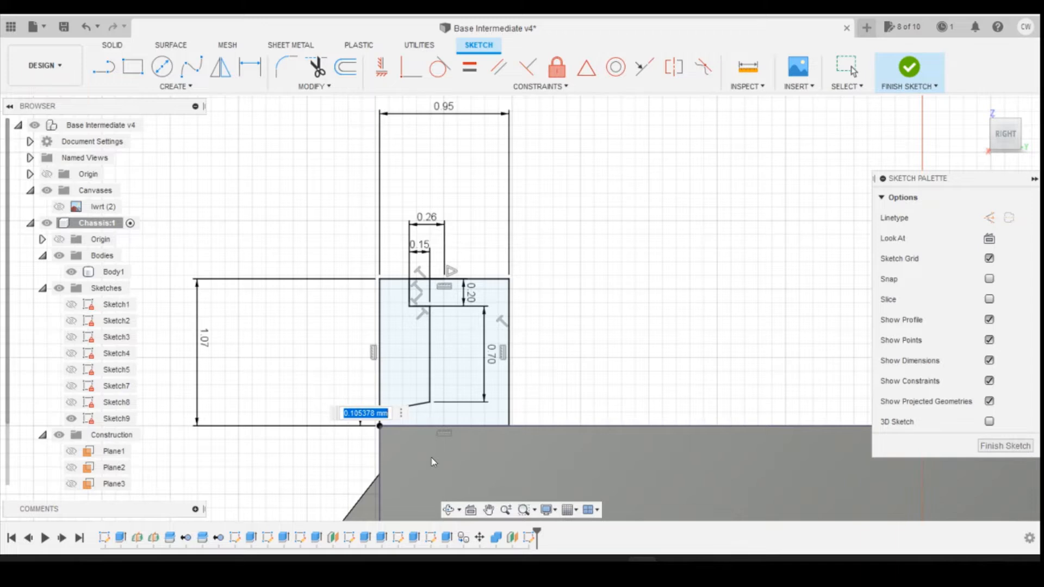
pyautogui.write('0.1')
pyautogui.press('Return')
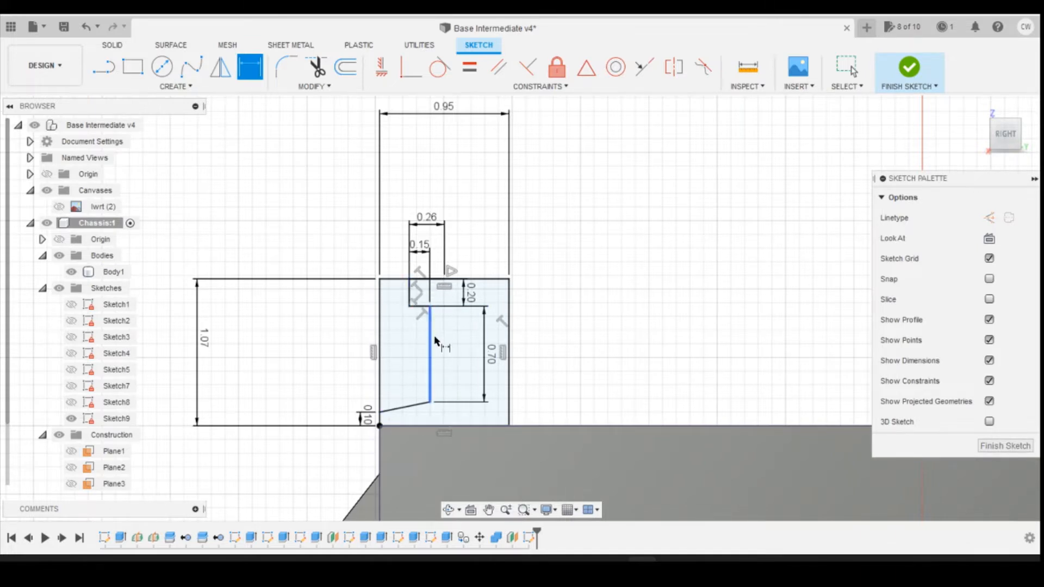
# - Draw a vertical line between the midpoints of the rectangle's top and bottom edges and make it a construction line
pyautogui.click(105, 73)
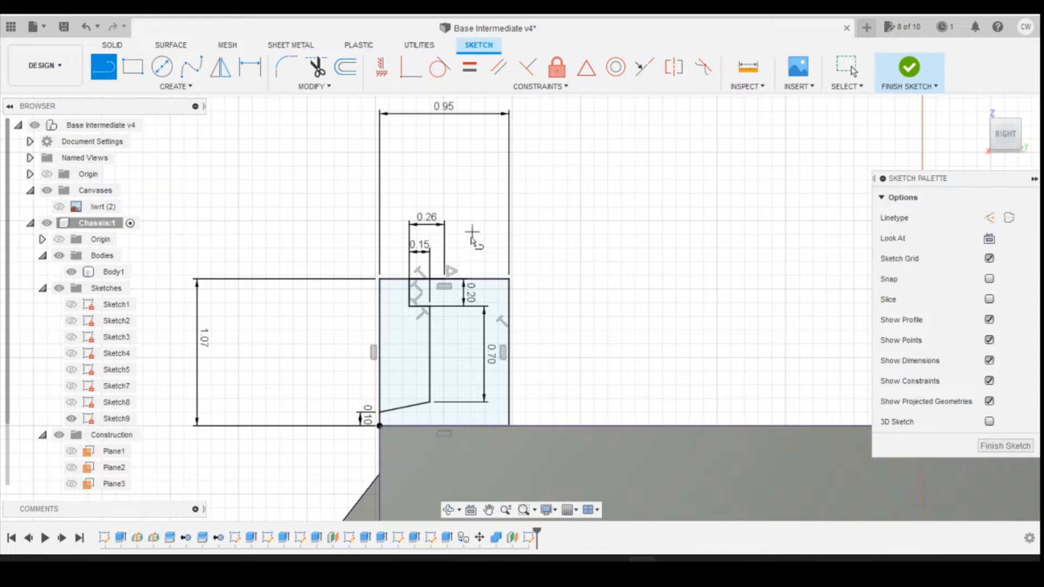
pyautogui.click(445, 280)
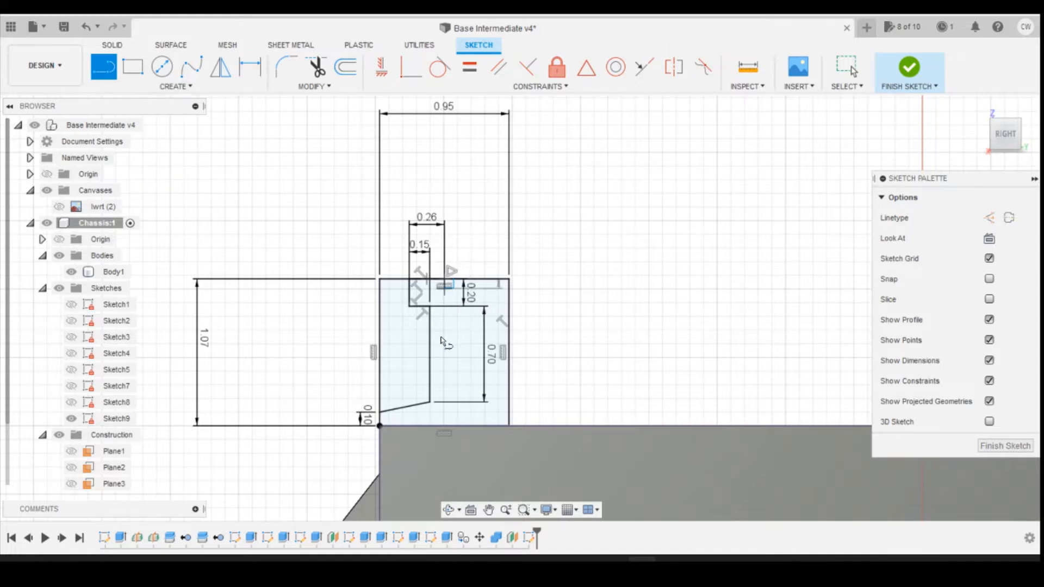
pyautogui.click(444, 425)
pyautogui.press('Escape')
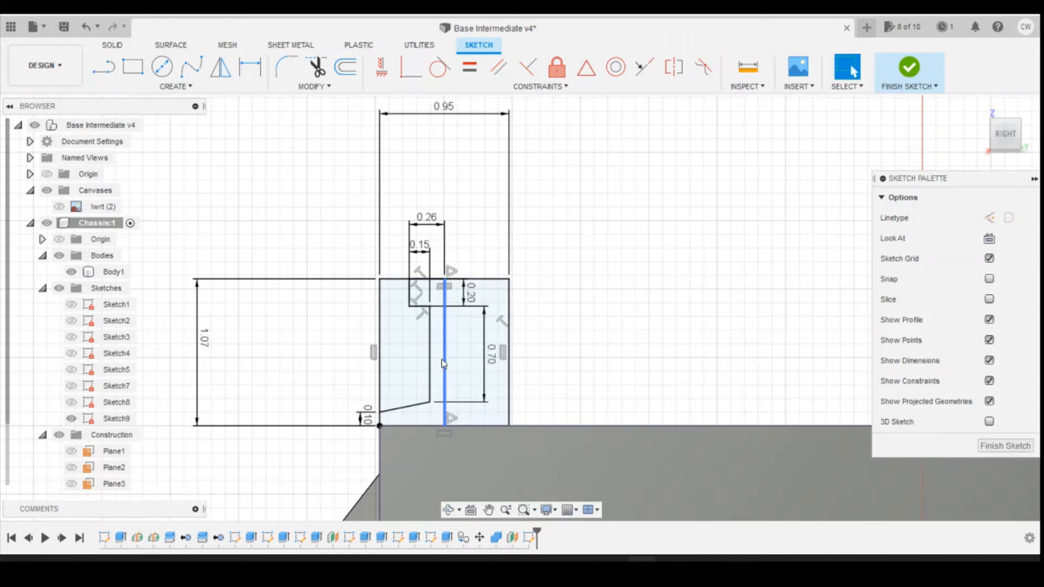
pyautogui.click(445, 362)
pyautogui.press('x')
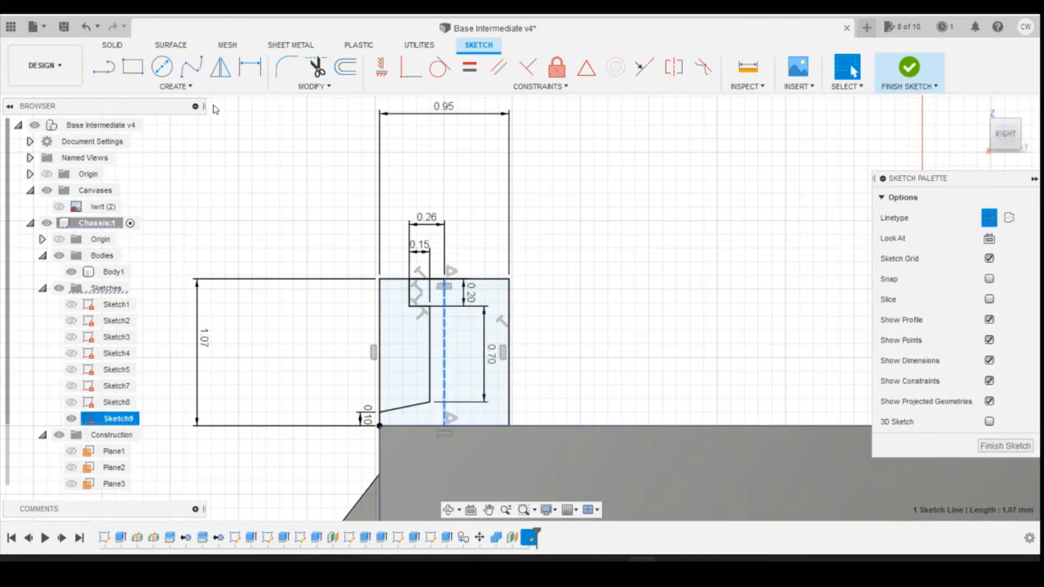
pyautogui.click(176, 87)
pyautogui.click(117, 267)
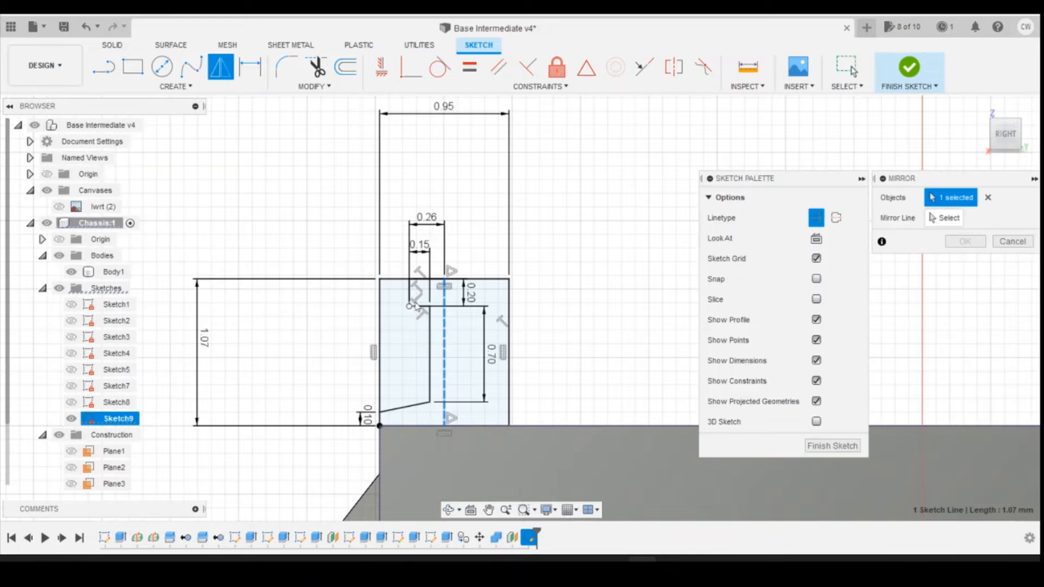
pyautogui.click(408, 291)
pyautogui.click(420, 306)
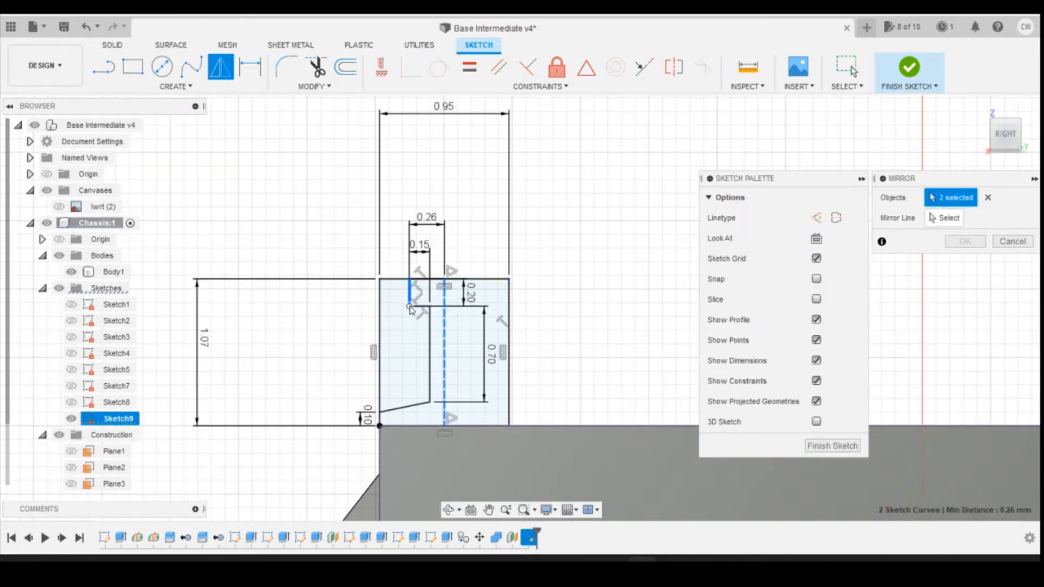
pyautogui.click(430, 326)
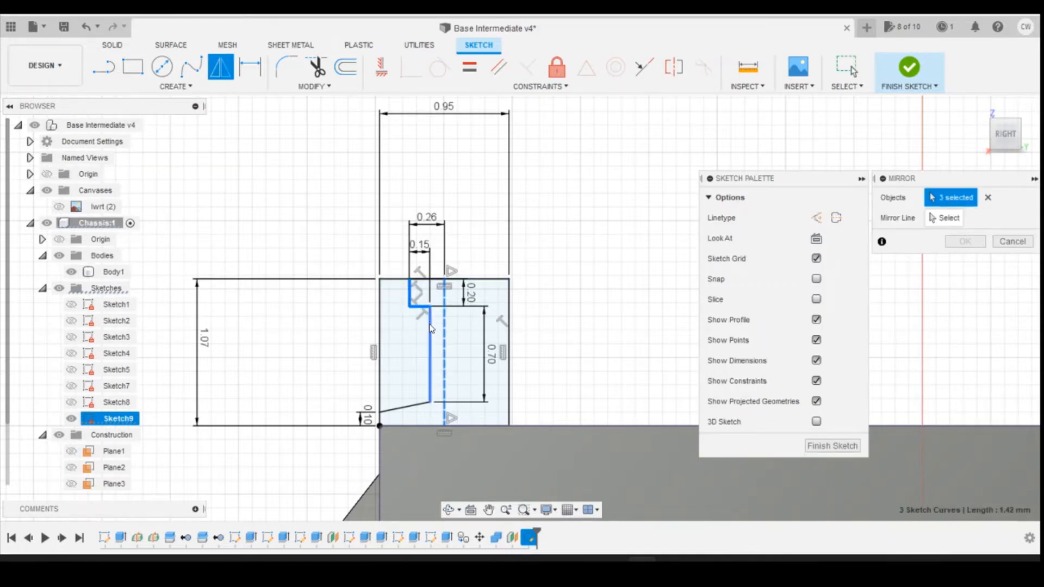
pyautogui.click(422, 408)
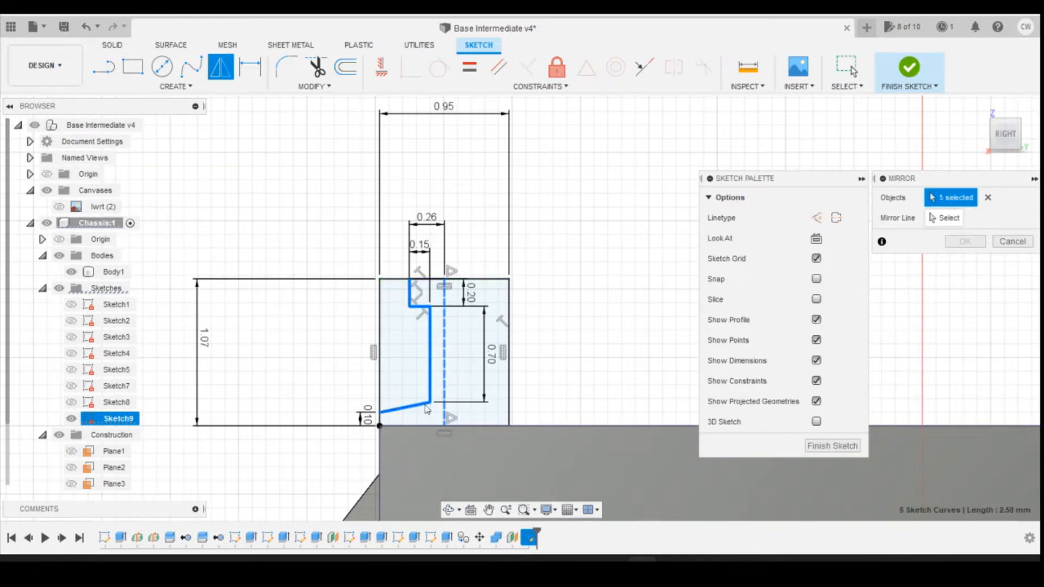
pyautogui.click(951, 220)
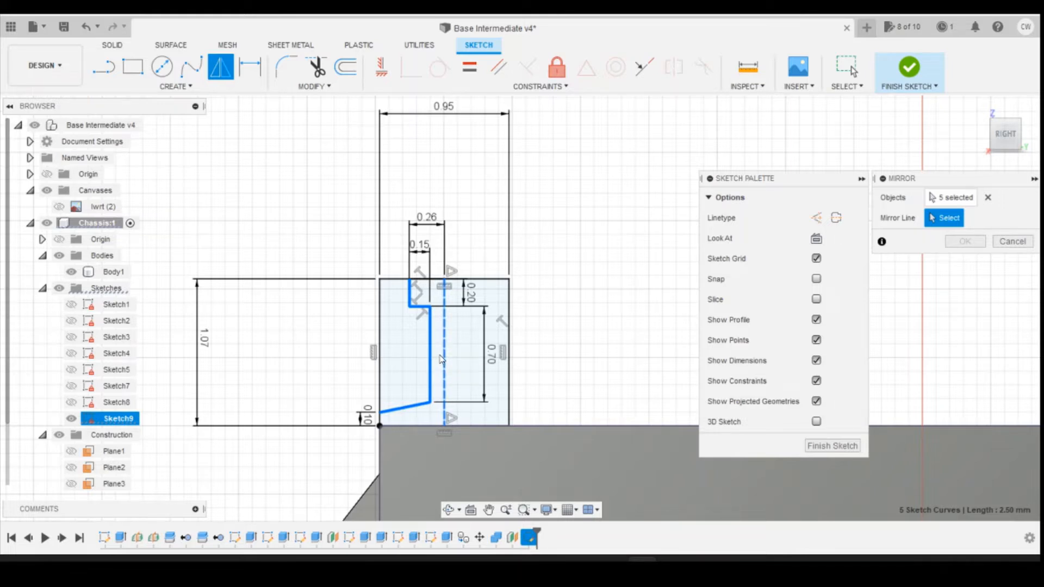
pyautogui.click(986, 198)
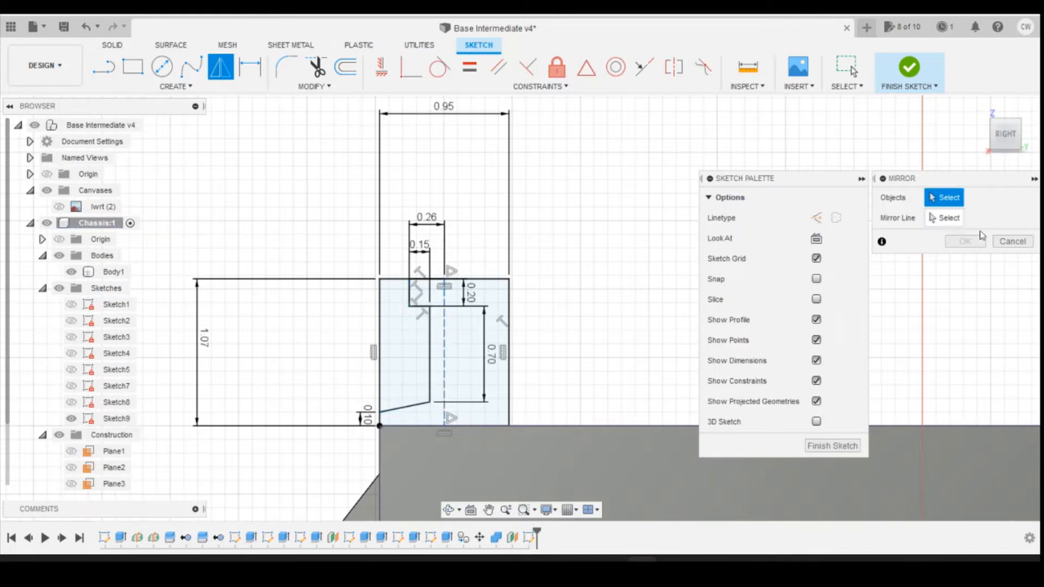
# - Mirror the four connected lines of the stepped half-profile about the vertical construction centreline
pyautogui.click(409, 294)
pyautogui.click(429, 357)
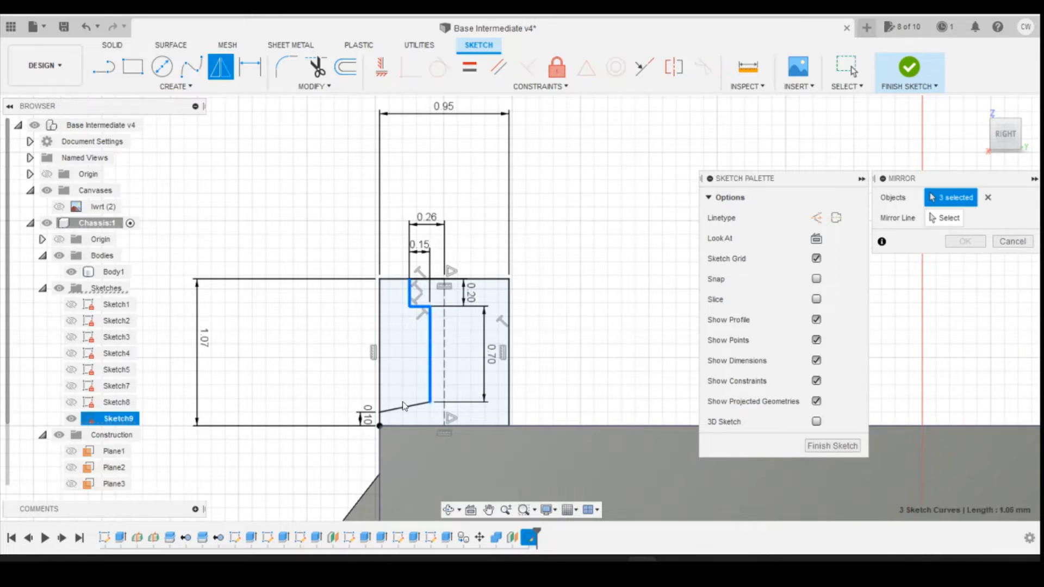
pyautogui.click(407, 409)
pyautogui.click(947, 217)
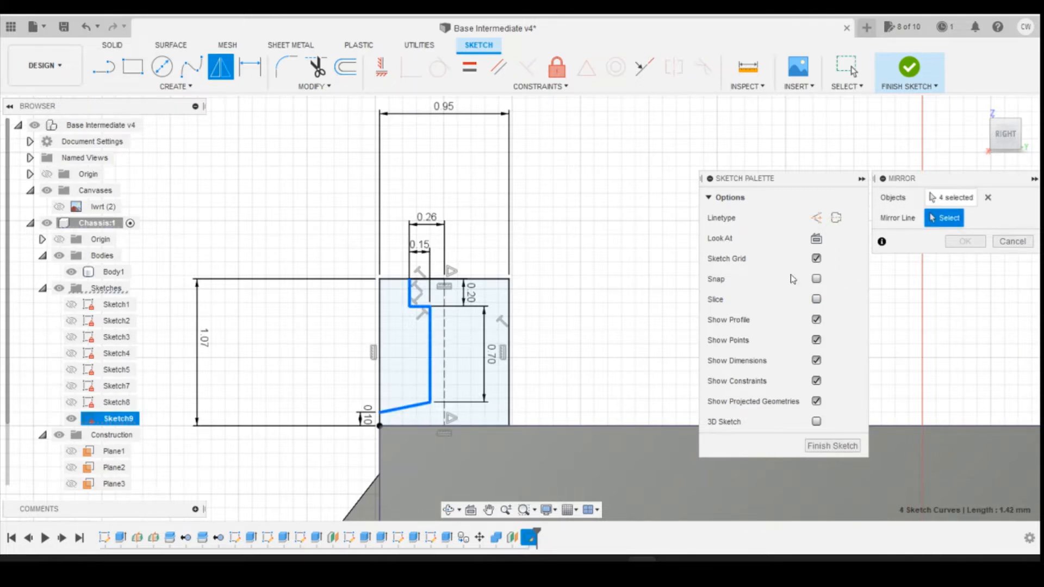
pyautogui.click(446, 346)
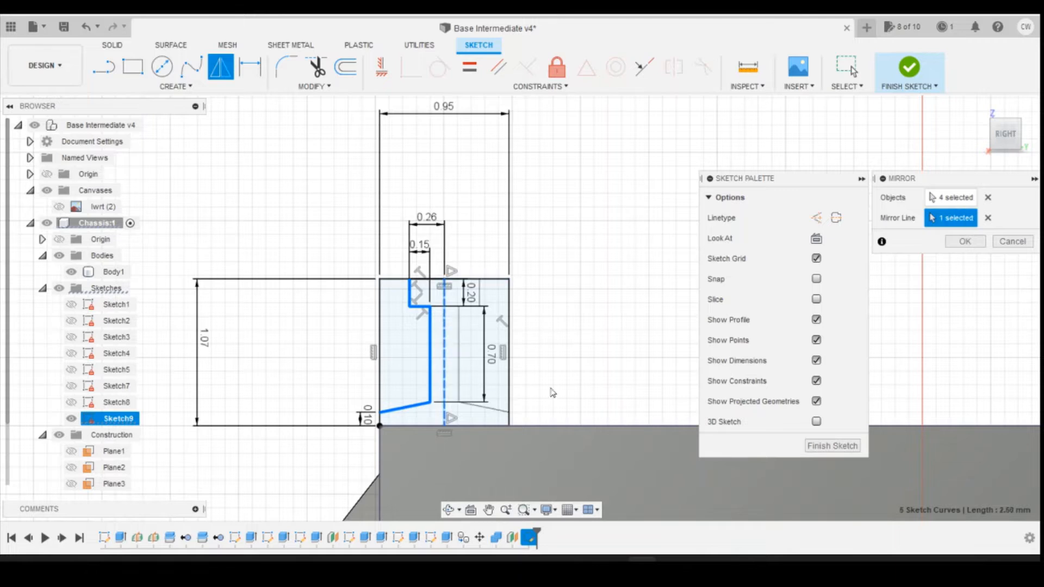
pyautogui.click(965, 241)
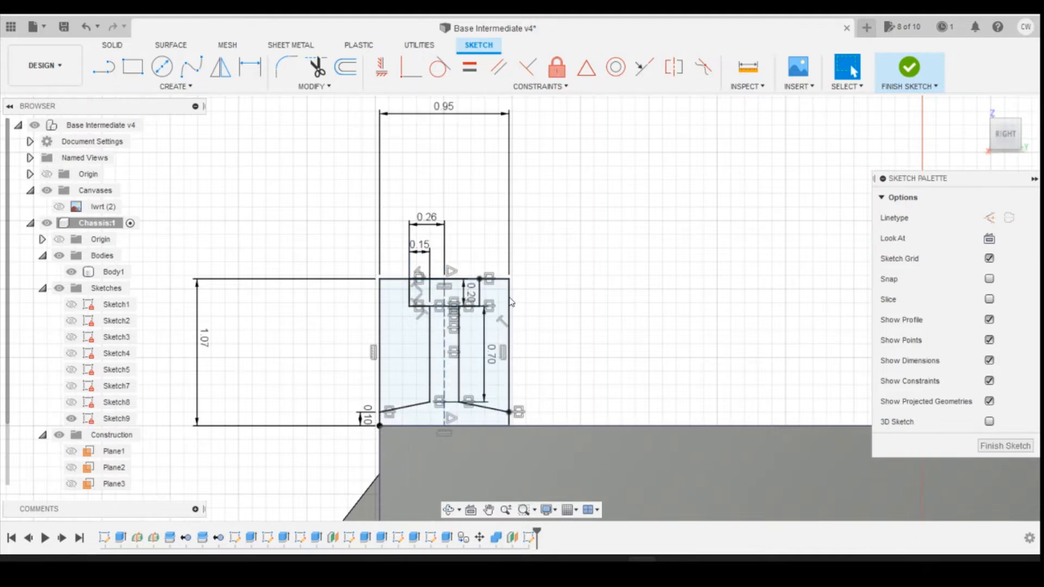
# - Extrude the I-shaped rail profile along the chassis's top edge
pyautogui.click(460, 336)
pyautogui.scroll(3, 459, 336)
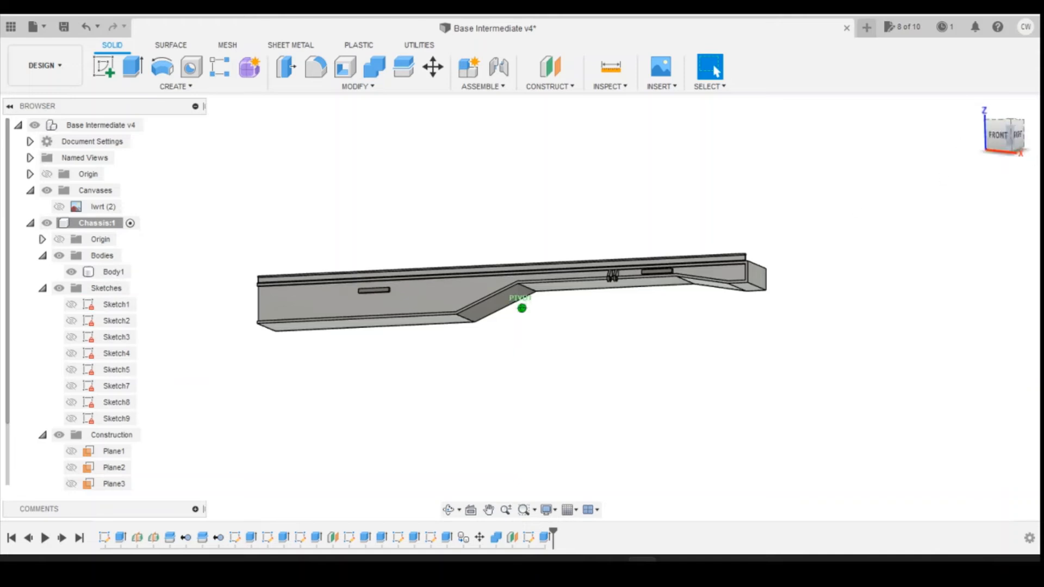
pyautogui.keyDown('shift'); pyautogui.moveTo(536, 321); pyautogui.dragTo(454, 401, button='middle'); pyautogui.keyUp('shift')
pyautogui.scroll(7, 455, 401)
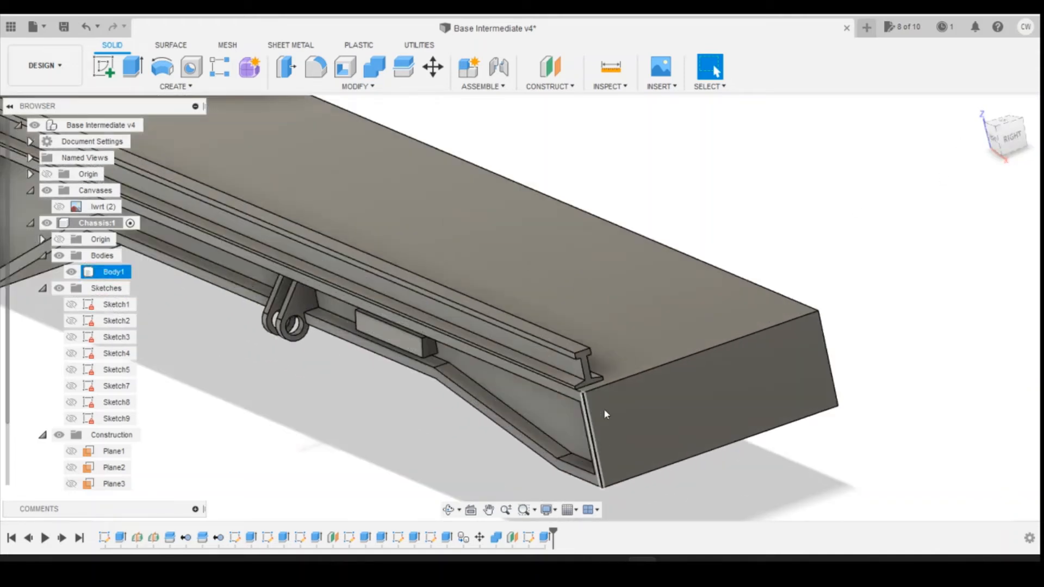
pyautogui.scroll(-5, 606, 414)
# - Start a sketch on the chassis's top face and draw a small upright rectangle across its outer long edge near the rail's end
pyautogui.click(1016, 142)
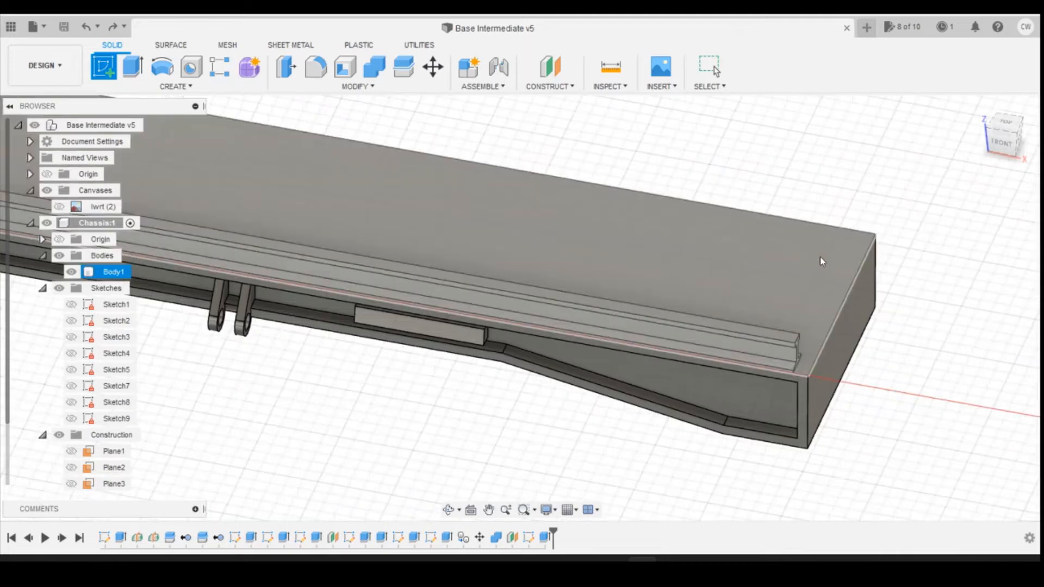
pyautogui.click(820, 259)
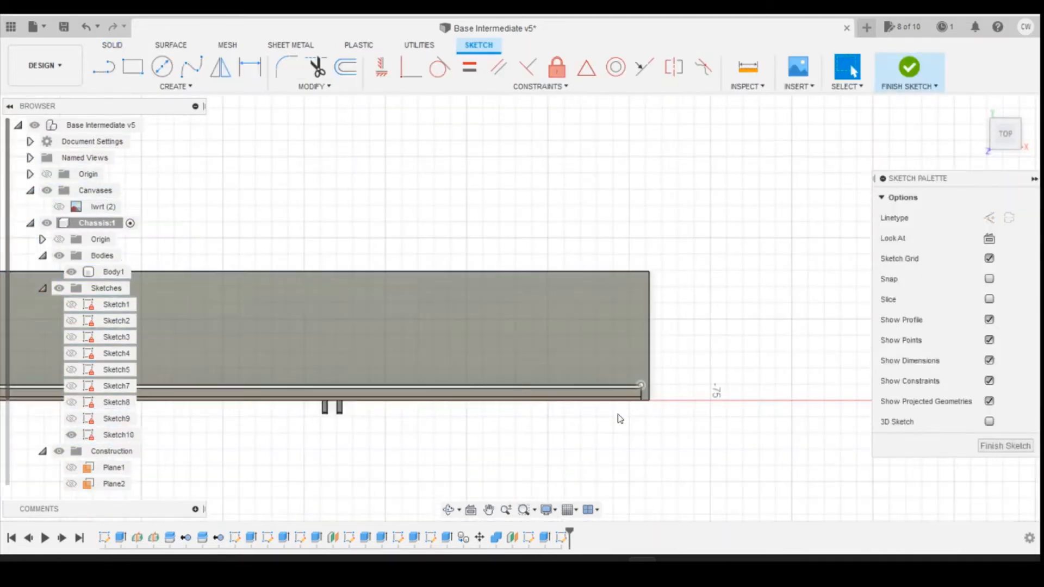
pyautogui.scroll(3, 612, 416)
pyautogui.click(132, 67)
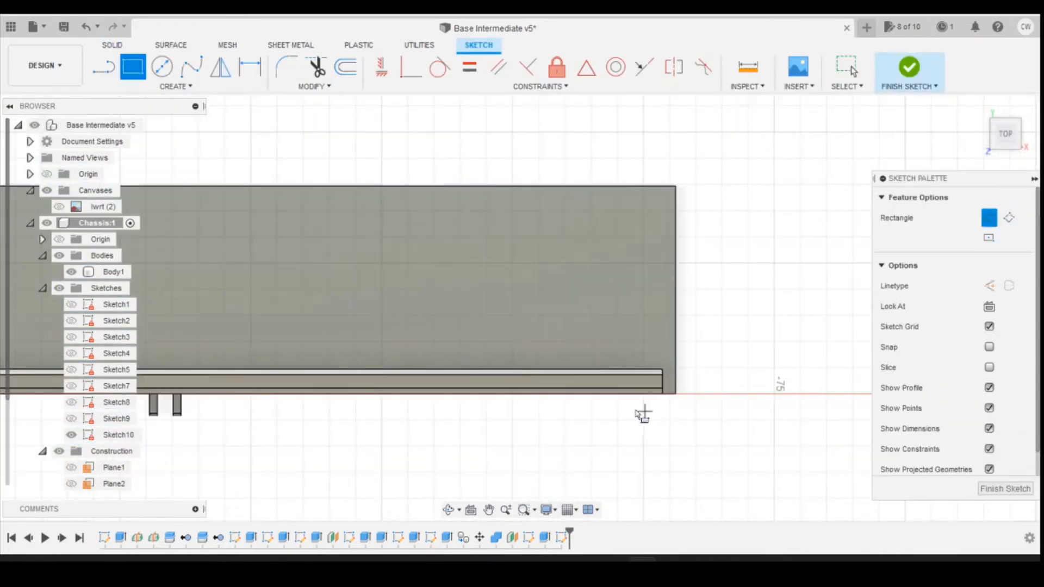
pyautogui.scroll(3, 643, 415)
pyautogui.click(643, 353)
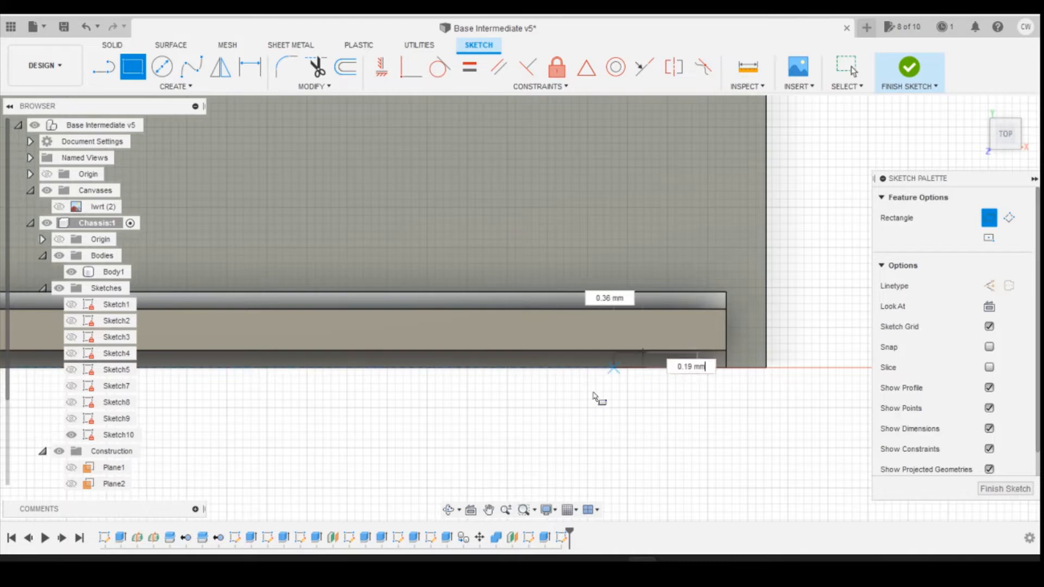
pyautogui.click(619, 404)
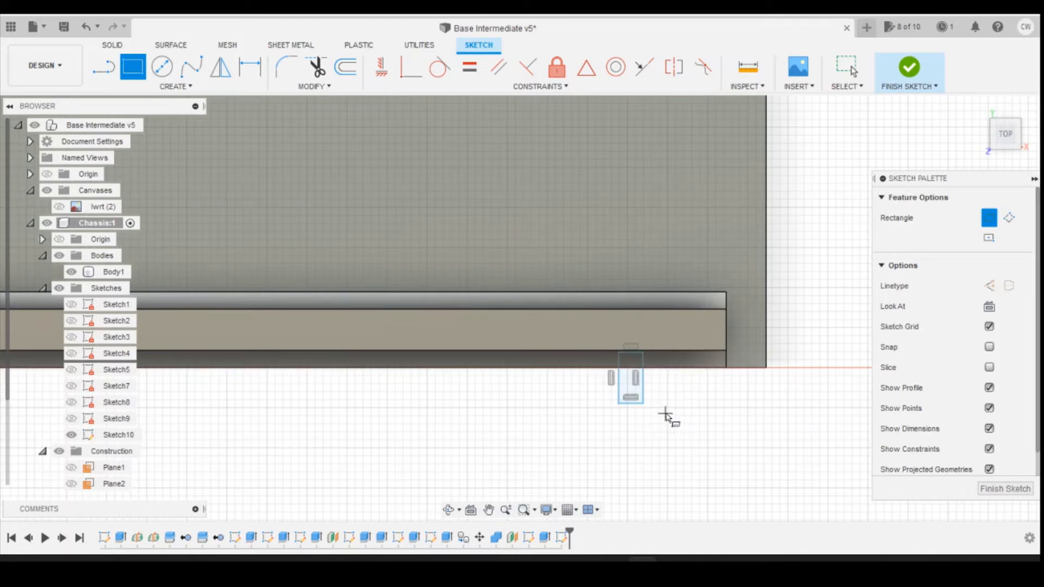
# - Dimension the horizontal distance from the chassis corner to the rectangle's nearest side as 435/148 mm (2.94 mm)
pyautogui.press('d')
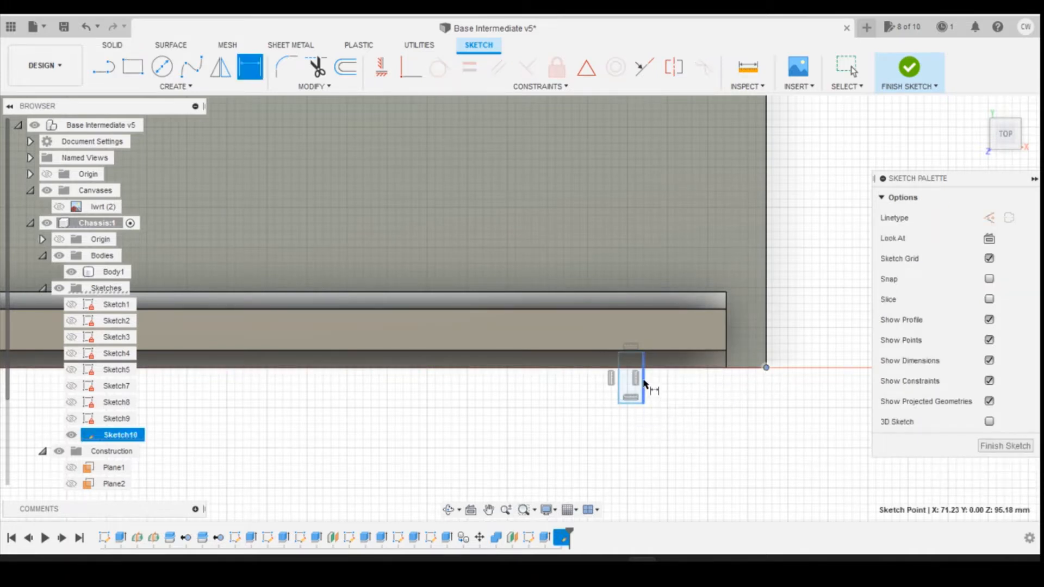
pyautogui.click(640, 381)
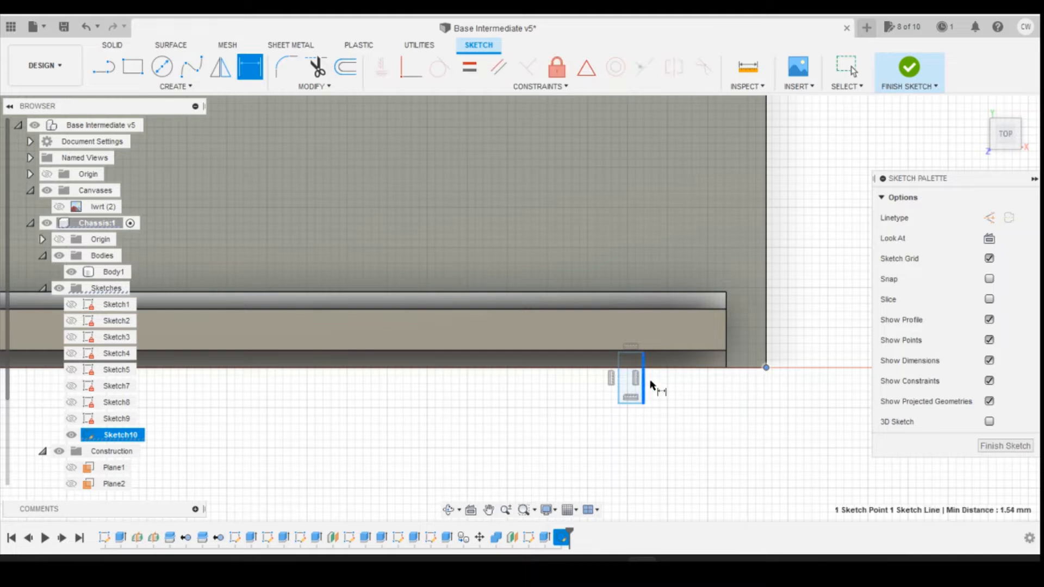
pyautogui.click(726, 421)
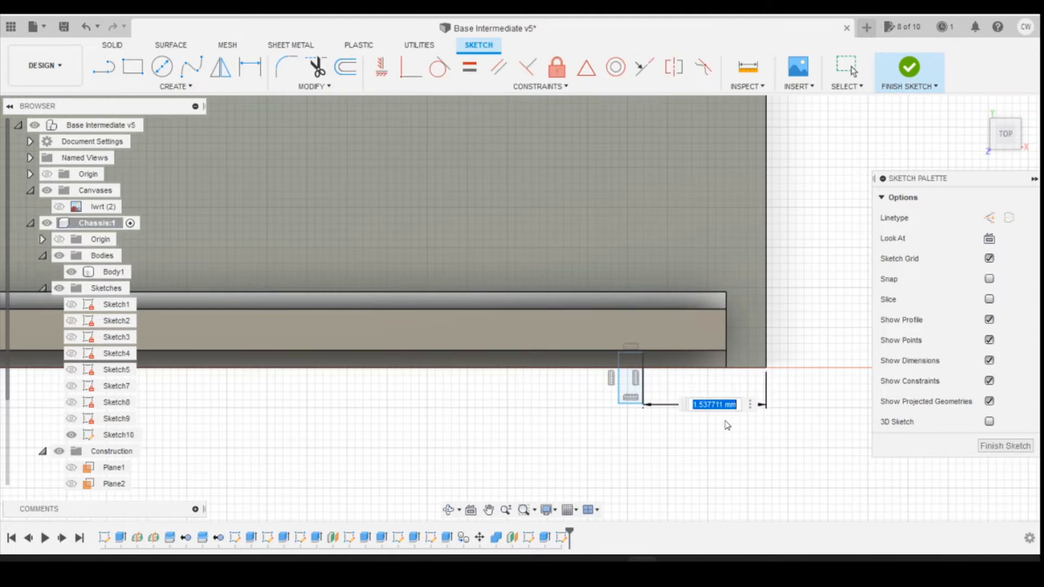
pyautogui.write('43148')
pyautogui.press('Return')
pyautogui.scroll(4, 535, 392)
pyautogui.write('5/')
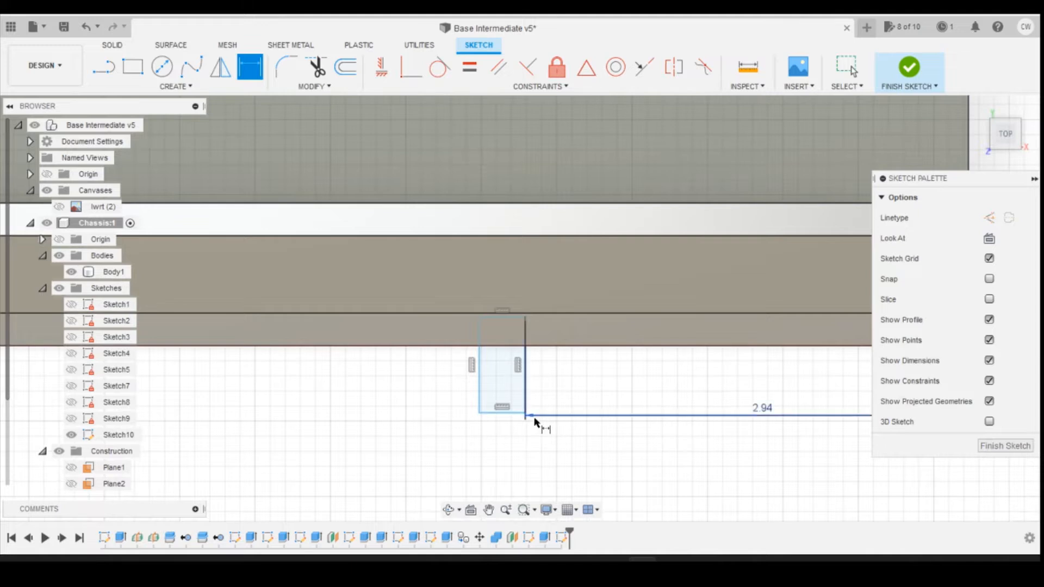
# - Dimension the small rectangle to 0.3 mm wide and 0.5 mm high
pyautogui.click(499, 415)
pyautogui.click(503, 434)
pyautogui.write('0')
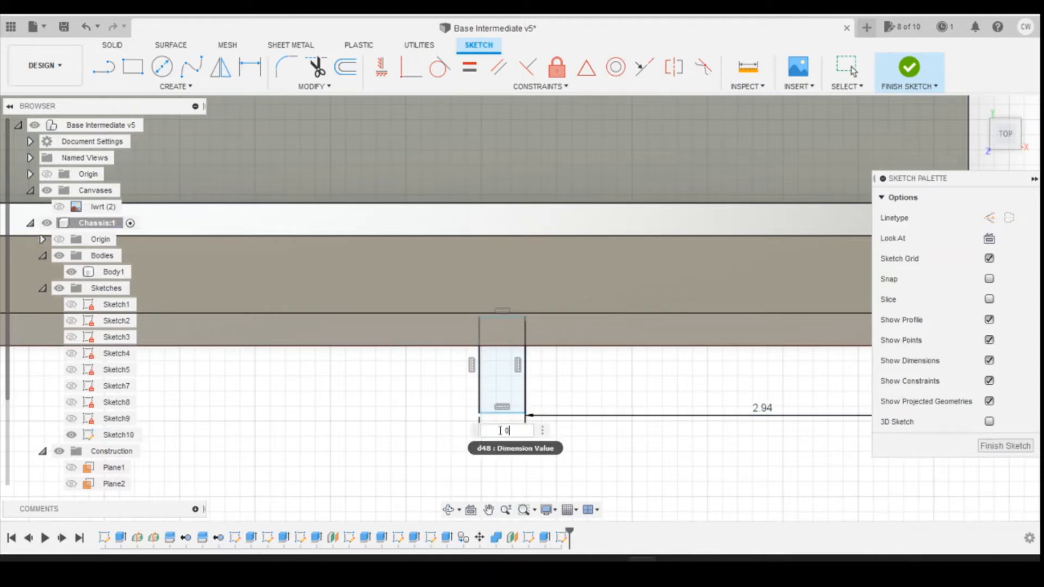
pyautogui.write('.3')
pyautogui.press('Return')
pyautogui.click(526, 367)
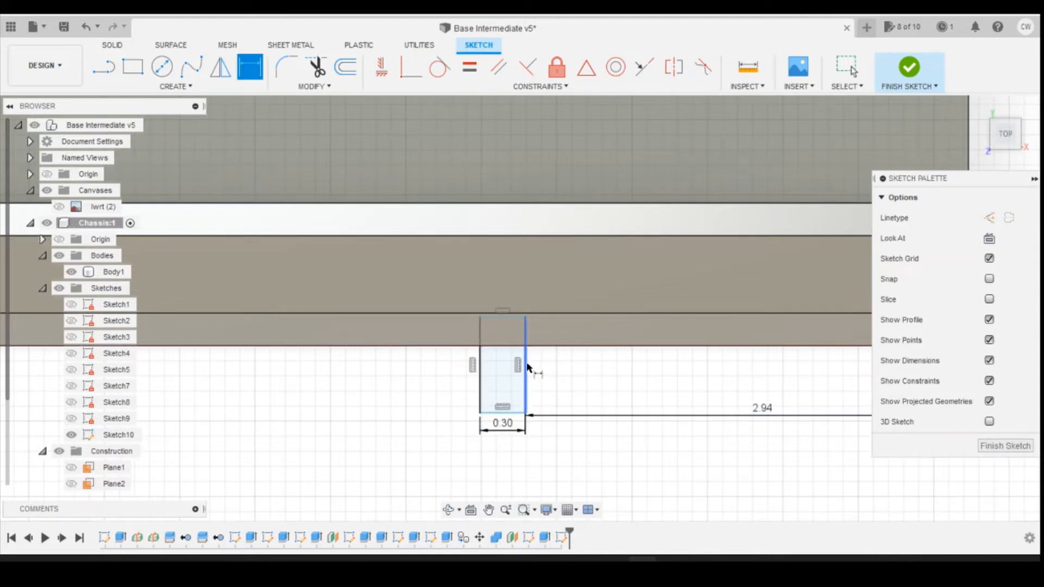
pyautogui.click(592, 372)
pyautogui.write('0.5')
pyautogui.press('Return')
# - Dimension the vertical distance from the chassis corner to the small rectangle's lower corner as 0.25 mm
pyautogui.scroll(-3, 592, 375)
pyautogui.moveTo(592, 374); pyautogui.dragTo(411, 336, button='middle')
pyautogui.click(678, 315)
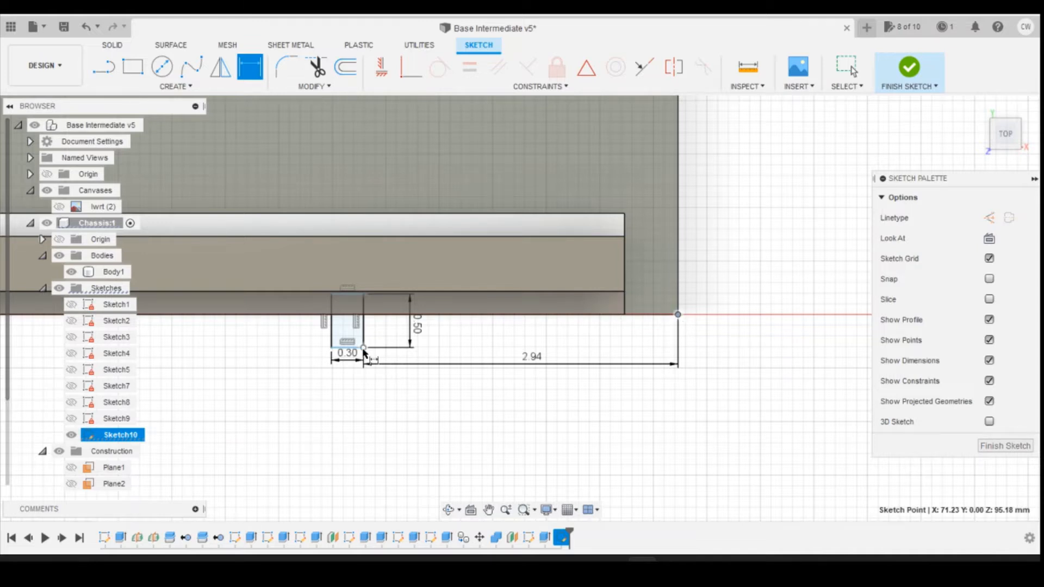
pyautogui.click(363, 348)
pyautogui.click(708, 332)
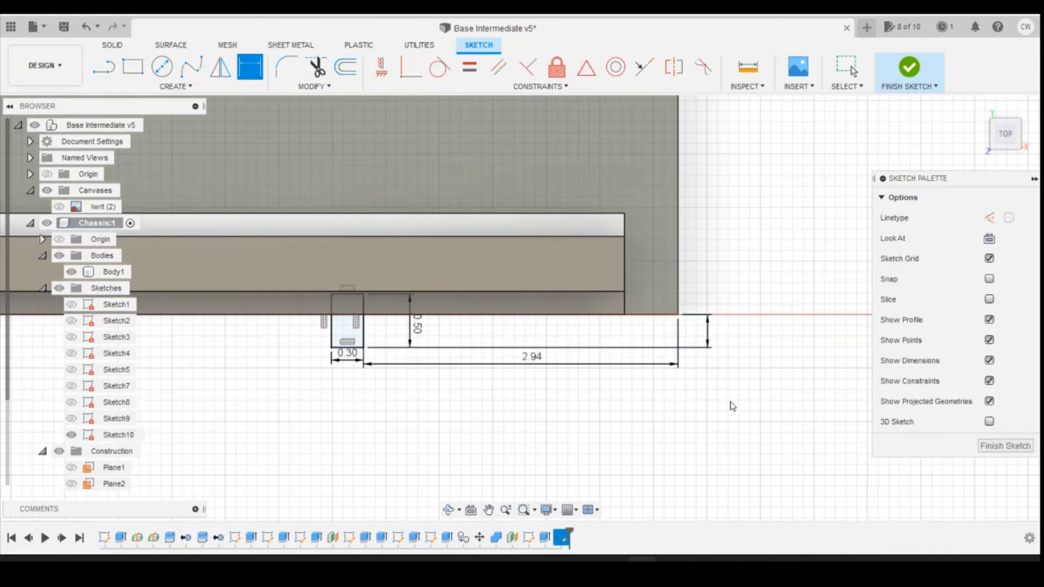
pyautogui.write('2')
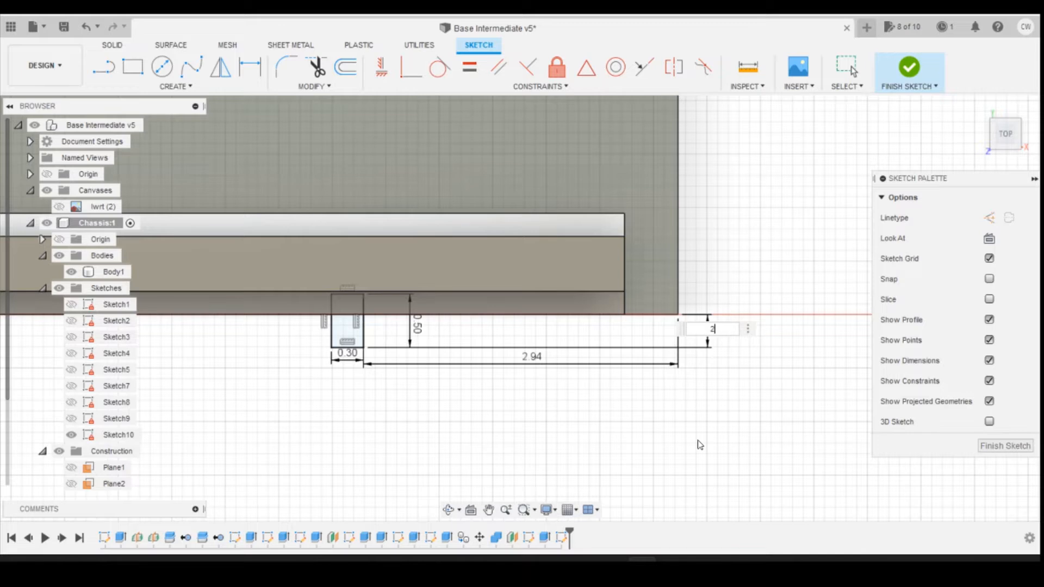
pyautogui.press('Return')
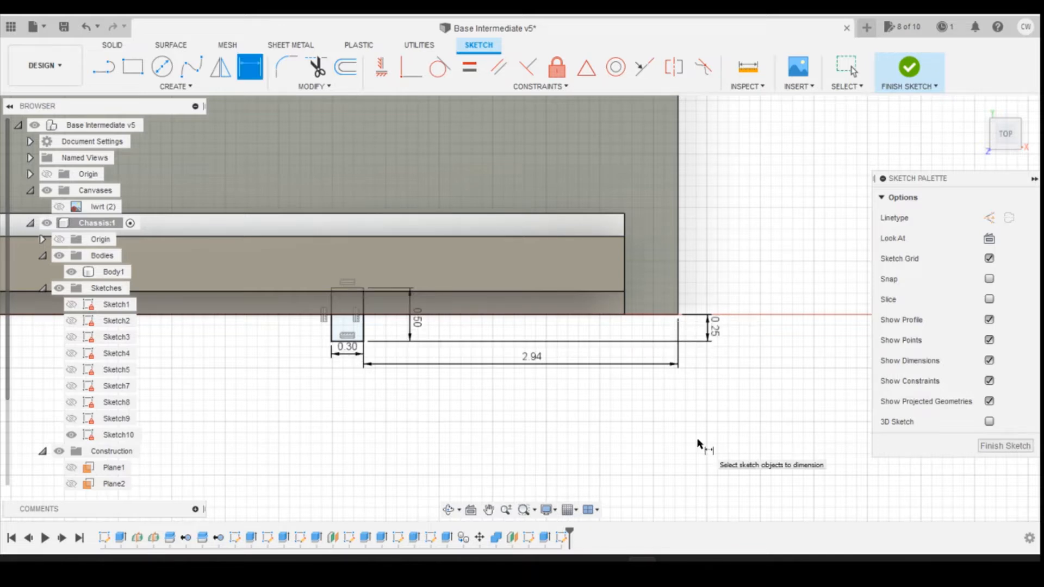
pyautogui.scroll(3, 376, 361)
pyautogui.press('Escape')
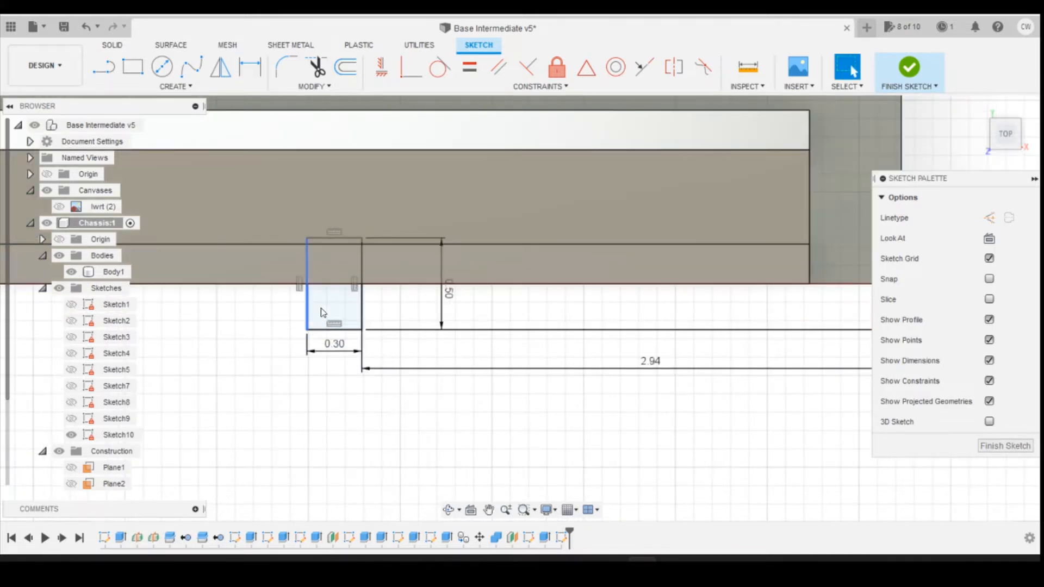
# - Extrude both halves of the small rectangle symmetrically by 0.20 mm as a new body
pyautogui.click(341, 312)
pyautogui.keyDown('ctrl'); pyautogui.click(342, 267); pyautogui.keyUp('ctrl')
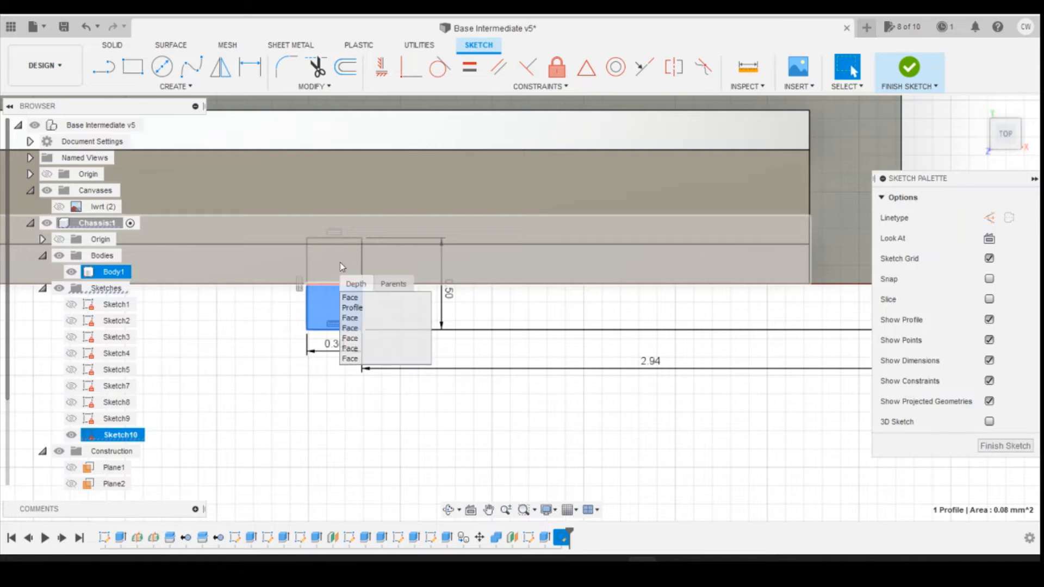
pyautogui.keyDown('ctrl'); pyautogui.click(355, 309); pyautogui.keyUp('ctrl')
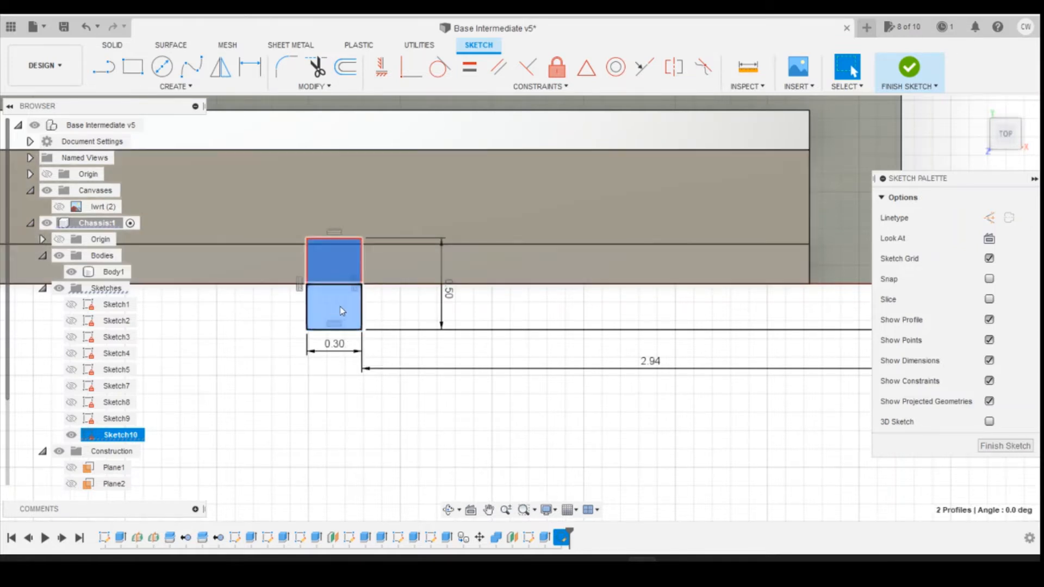
pyautogui.rightClick(340, 308)
pyautogui.click(320, 365)
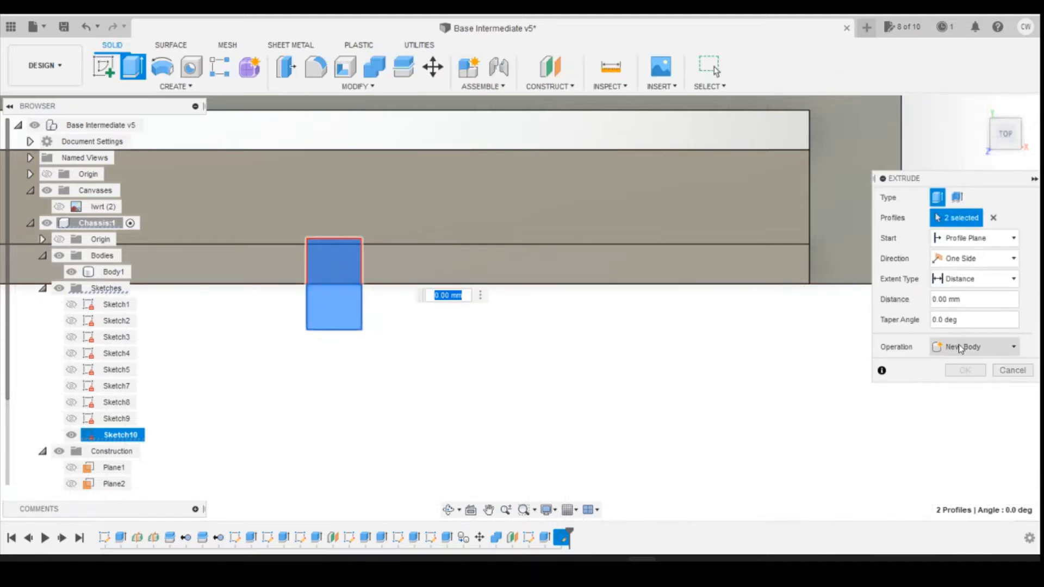
pyautogui.click(985, 260)
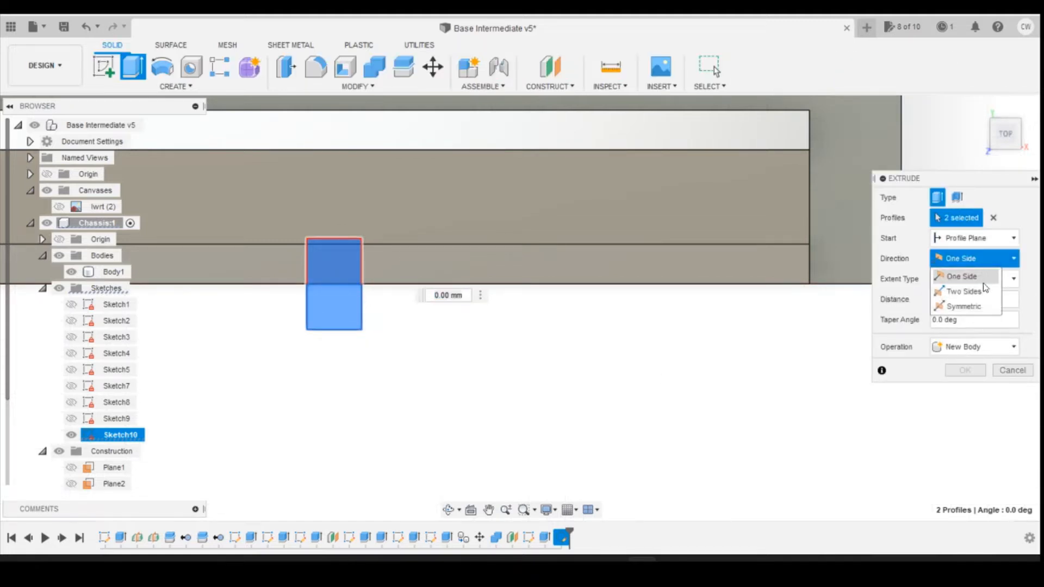
pyautogui.click(963, 307)
pyautogui.moveTo(1010, 126); pyautogui.dragTo(1009, 103)
pyautogui.moveTo(334, 263); pyautogui.dragTo(334, 251)
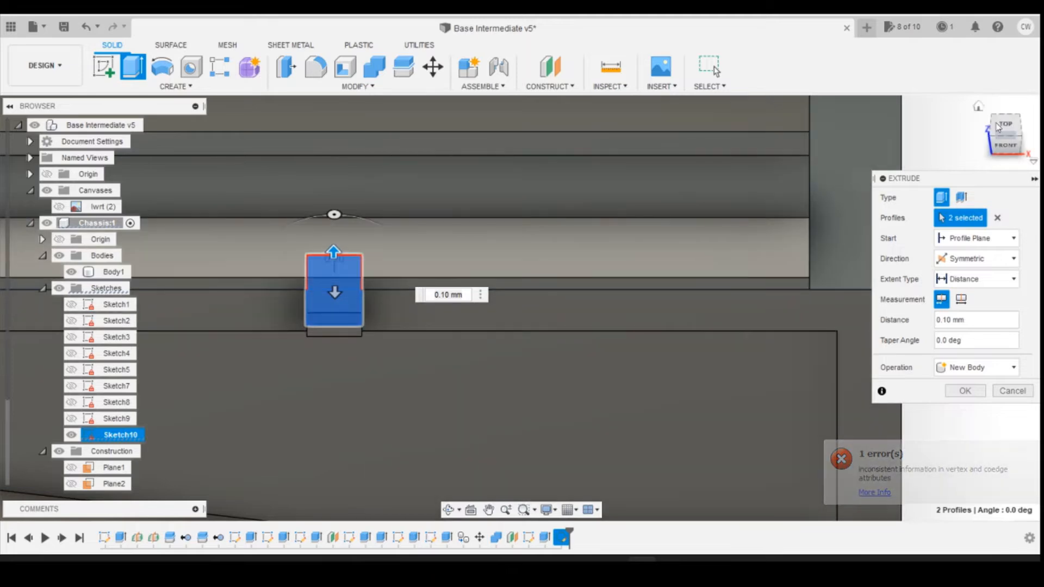
pyautogui.moveTo(997, 137)
pyautogui.mouseDown()
pyautogui.moveTo(1017, 116)
pyautogui.moveTo(983, 122)
pyautogui.mouseUp()
pyautogui.moveTo(367, 251); pyautogui.dragTo(368, 237)
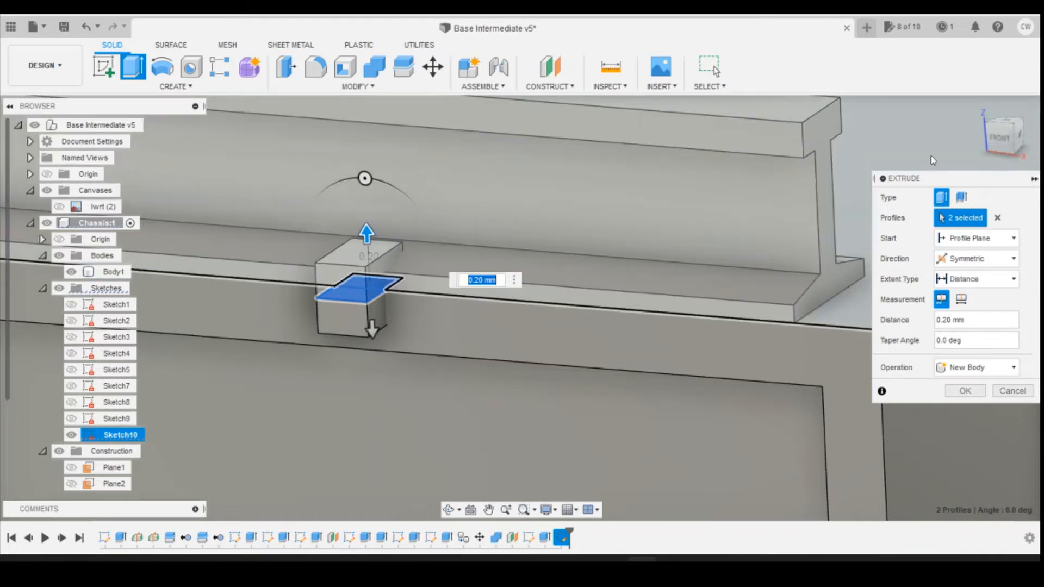
pyautogui.click(1003, 137)
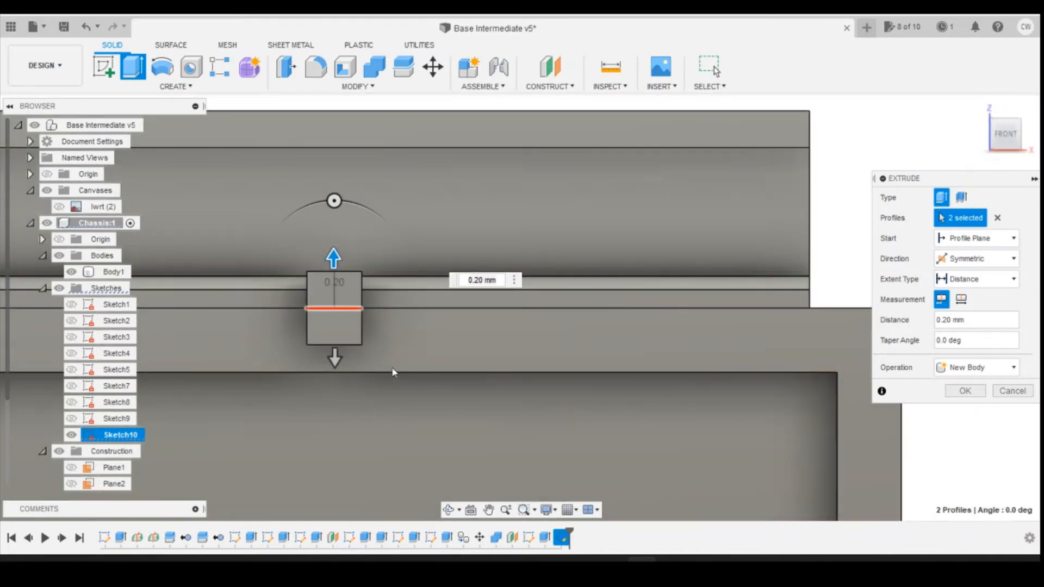
# - Switch to the reference photos to examine the blocks along the real wagon's outer rail, and return to Fusion 360
pyautogui.scroll(-1, 394, 372)
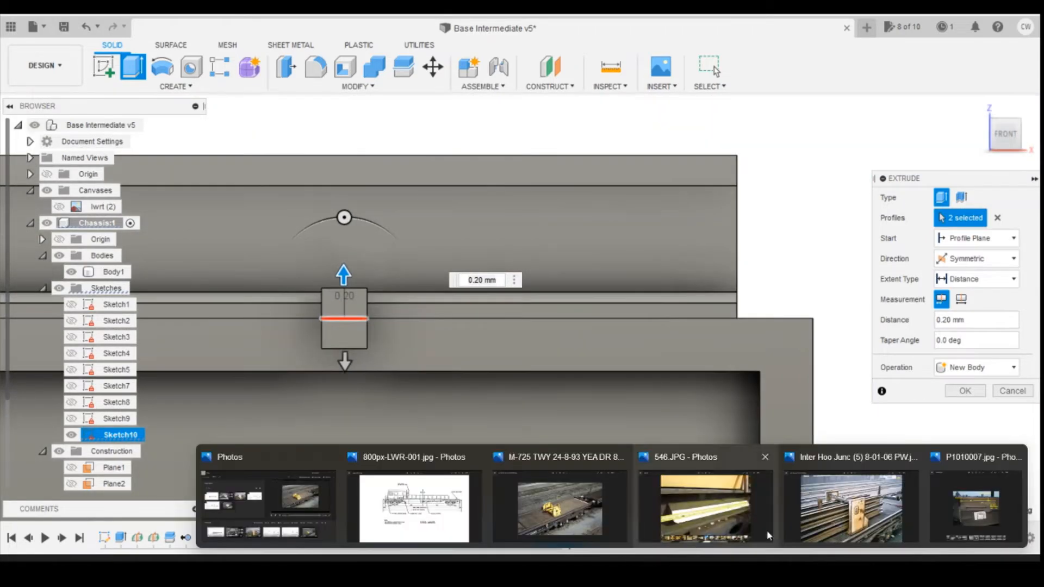
pyautogui.click(841, 521)
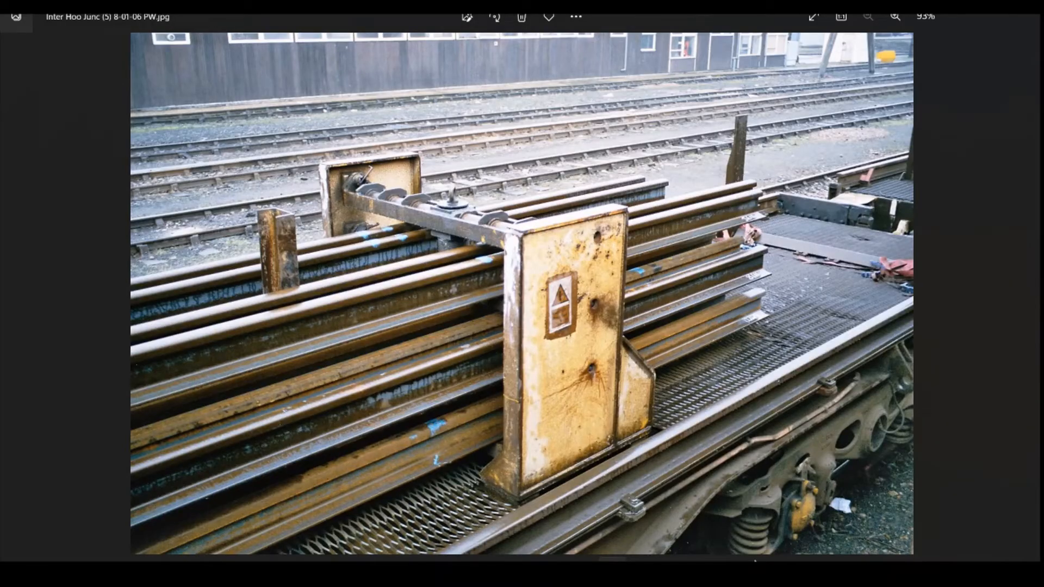
pyautogui.moveTo(642, 571)
pyautogui.click(641, 506)
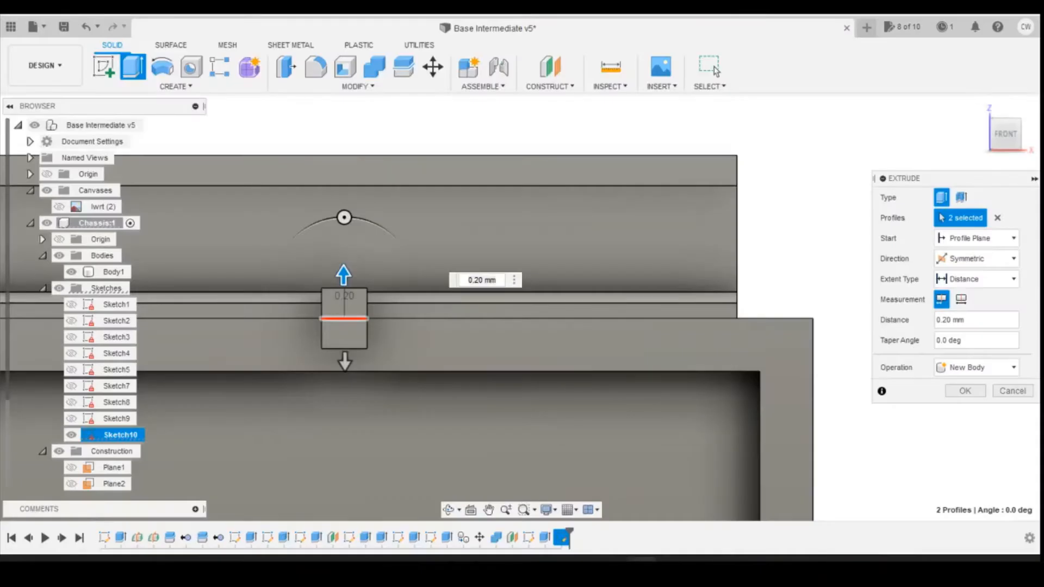
pyautogui.moveTo(1010, 141)
pyautogui.mouseDown()
pyautogui.moveTo(986, 150)
pyautogui.moveTo(995, 145)
pyautogui.moveTo(1002, 157)
pyautogui.mouseUp()
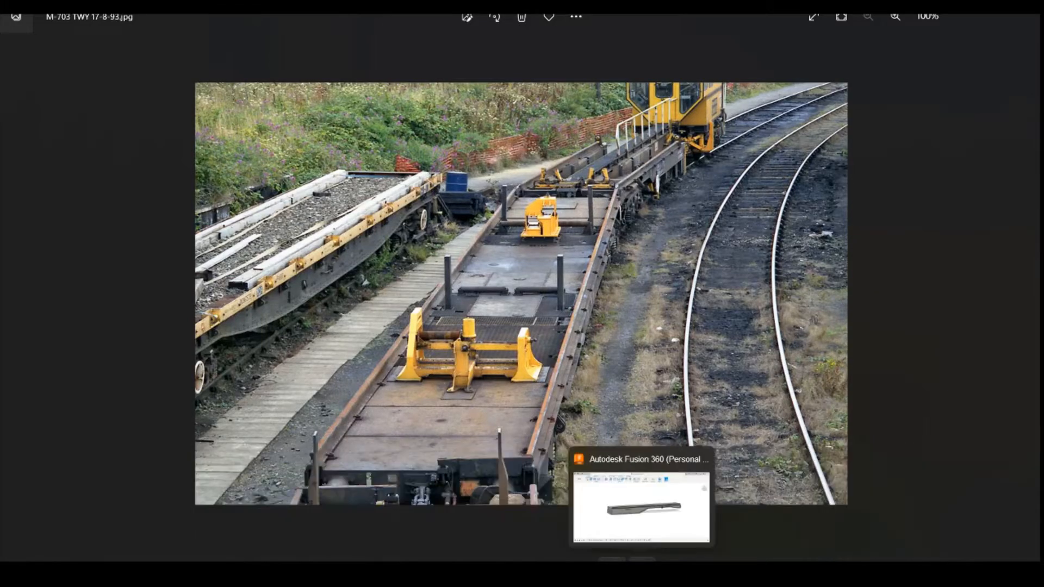
pyautogui.click(642, 570)
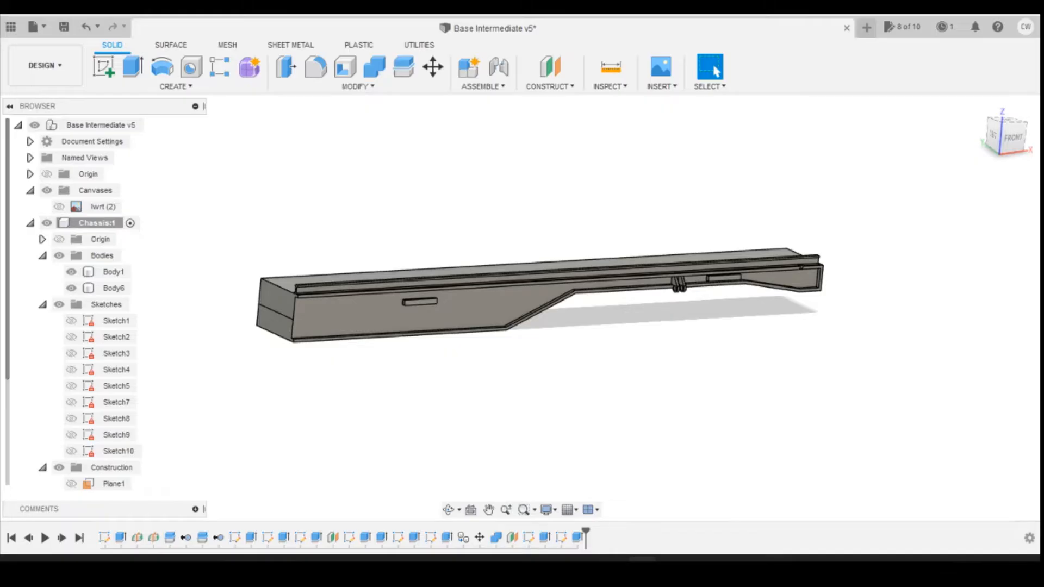
# - Start a rectangular pattern of the small block body along the chassis's long upper edge with a quantity of 7
pyautogui.click(220, 67)
pyautogui.scroll(3, 814, 276)
pyautogui.click(795, 266)
pyautogui.click(942, 238)
pyautogui.click(734, 269)
pyautogui.doubleClick(992, 302)
pyautogui.write('4')
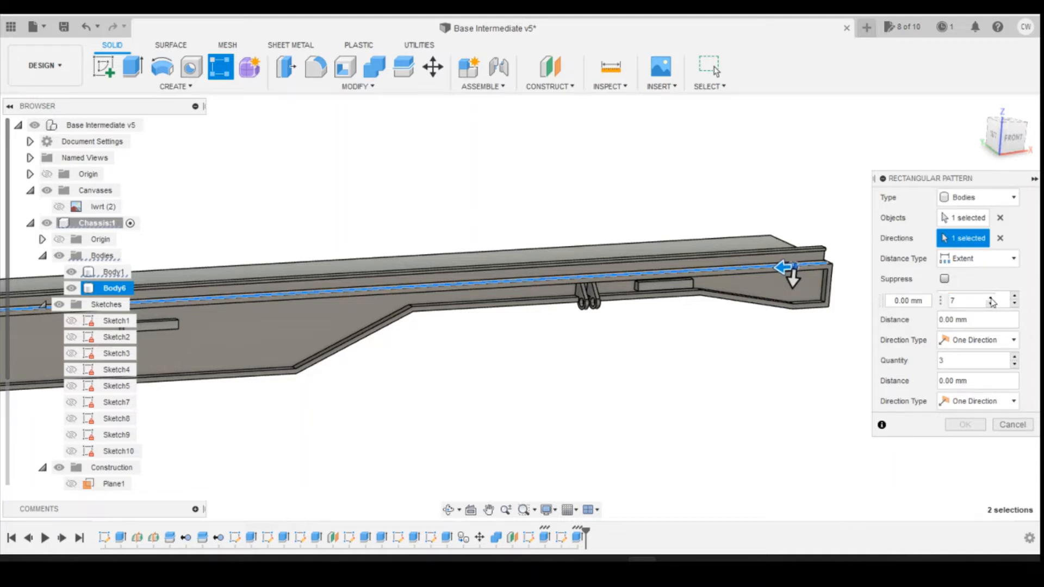
# - Stretch the block pattern's total extent to 61 mm toward the far end of the chassis
pyautogui.moveTo(787, 268); pyautogui.dragTo(434, 288)
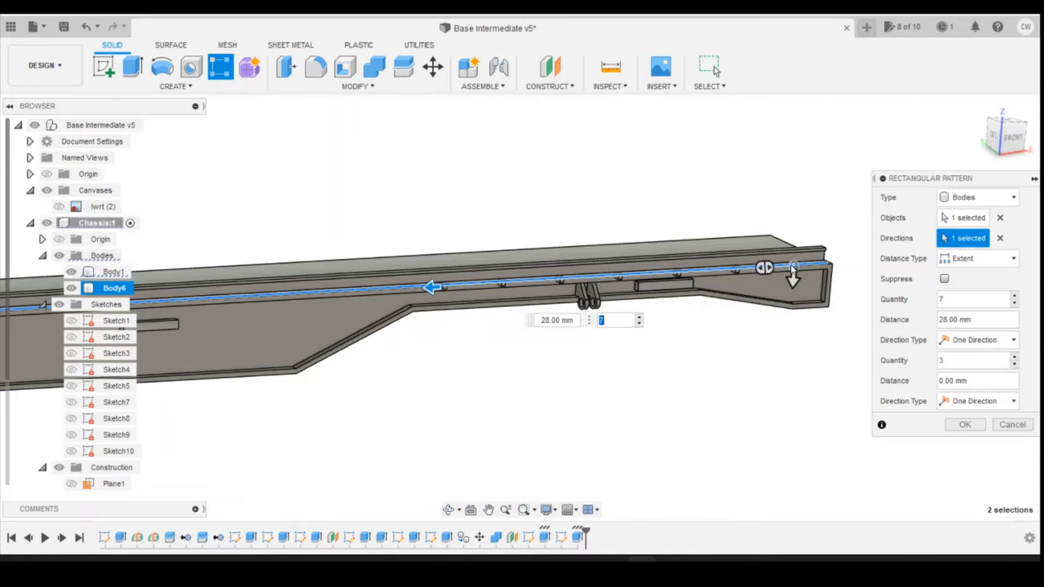
pyautogui.scroll(-3, 837, 392)
pyautogui.scroll(3, 583, 356)
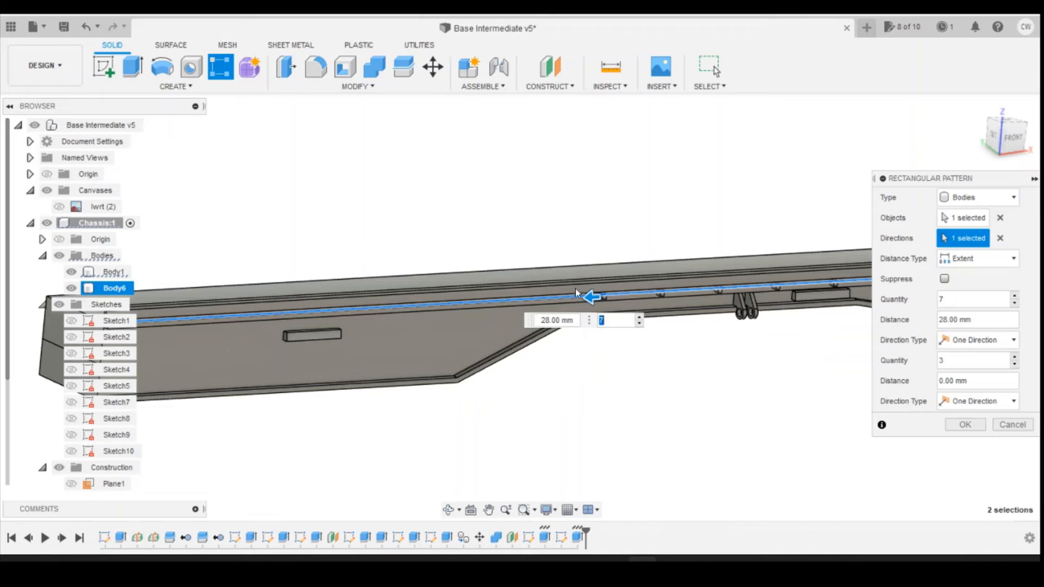
pyautogui.moveTo(591, 297); pyautogui.dragTo(182, 319)
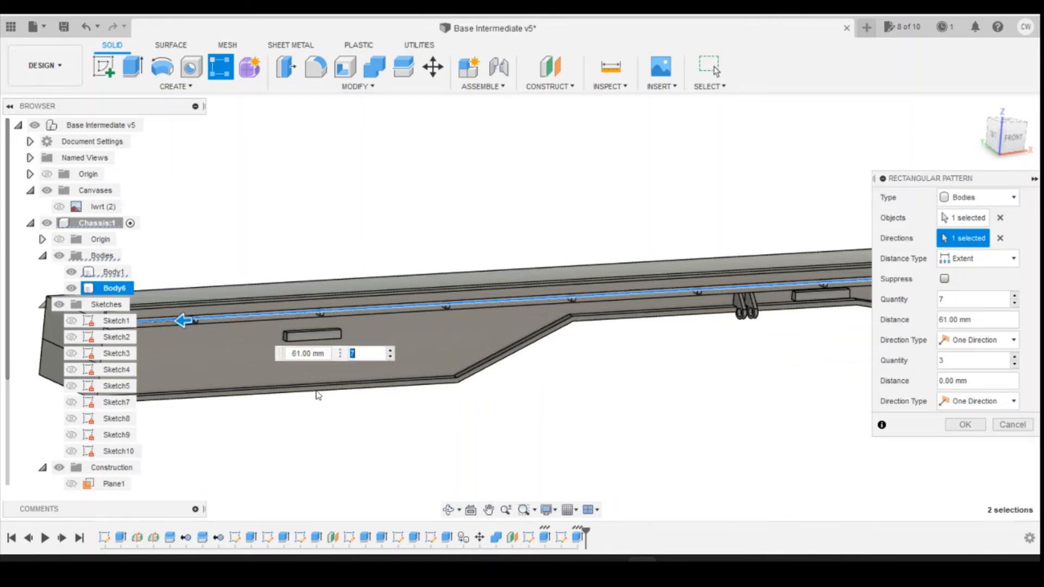
pyautogui.scroll(-3, 293, 414)
pyautogui.scroll(3, 292, 413)
pyautogui.moveTo(302, 333)
pyautogui.mouseDown()
pyautogui.moveTo(254, 332)
pyautogui.moveTo(305, 335)
pyautogui.mouseUp()
pyautogui.scroll(-2, 305, 336)
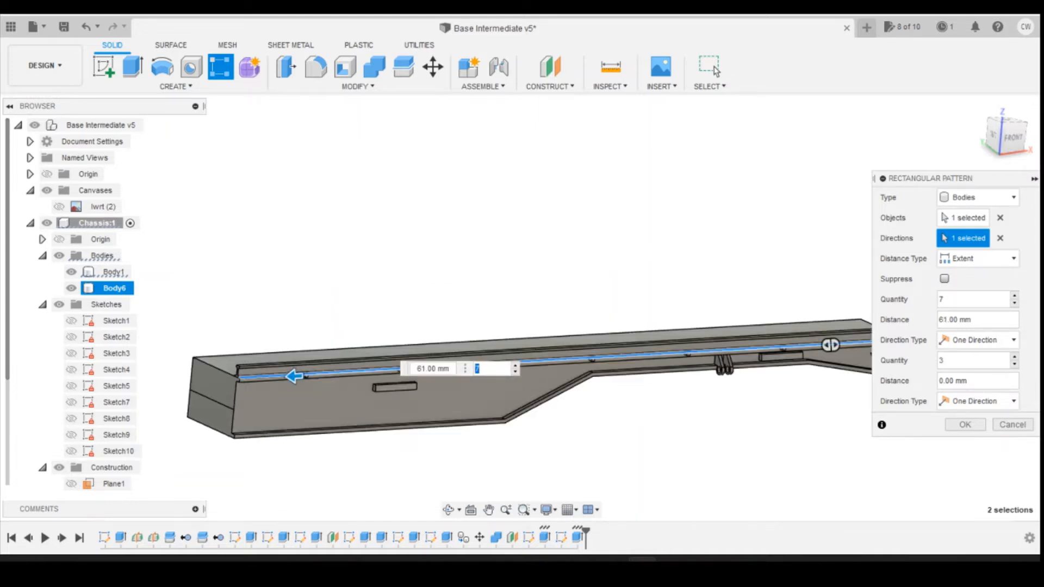
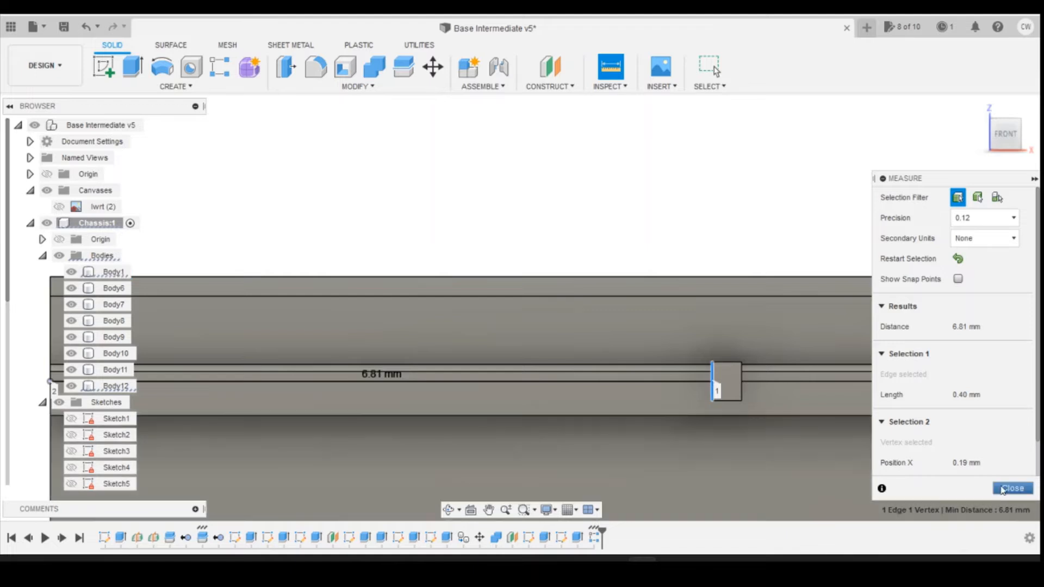
# - Close the measurement and edit the rectangular block pattern to a distance of 62 mm
pyautogui.click(1013, 488)
pyautogui.rightClick(594, 537)
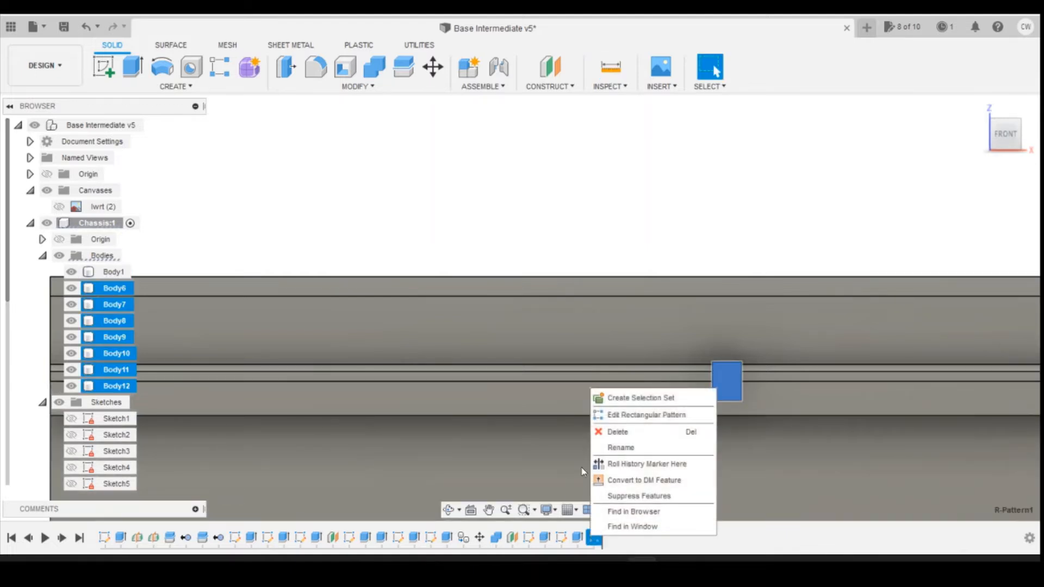
pyautogui.click(623, 417)
pyautogui.moveTo(706, 387); pyautogui.dragTo(641, 384)
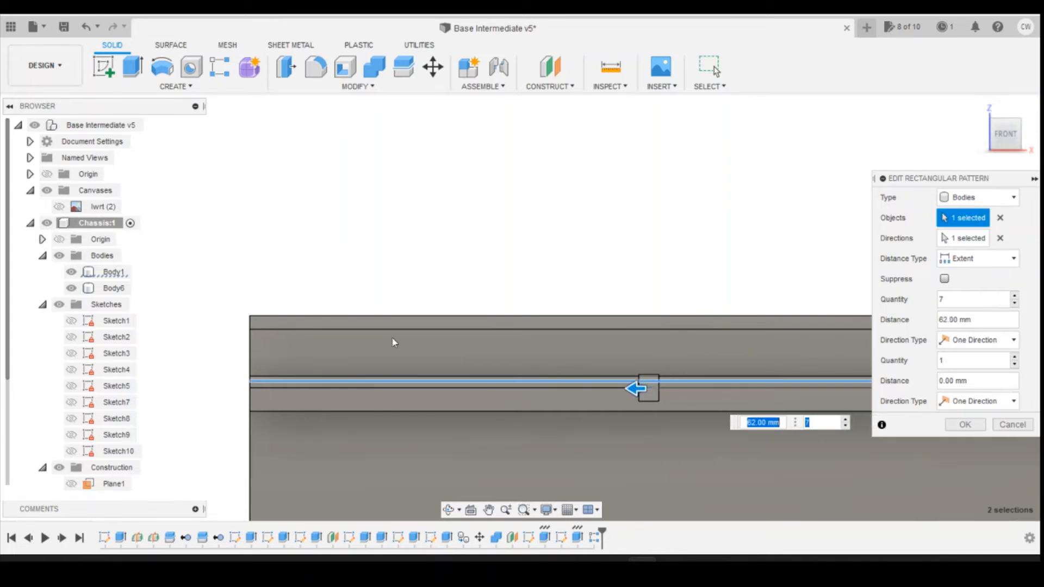
pyautogui.click(965, 425)
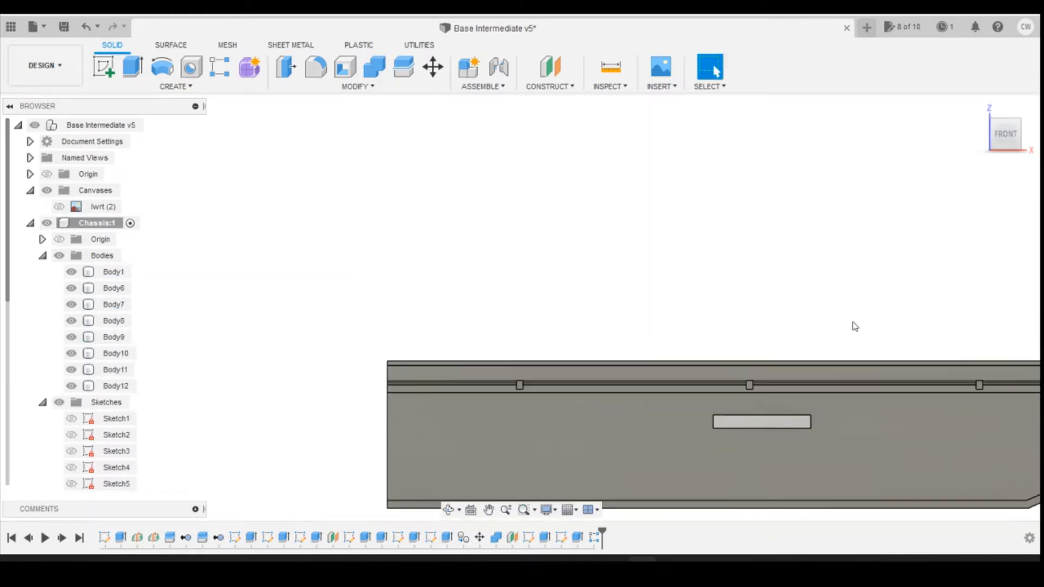
pyautogui.click(610, 68)
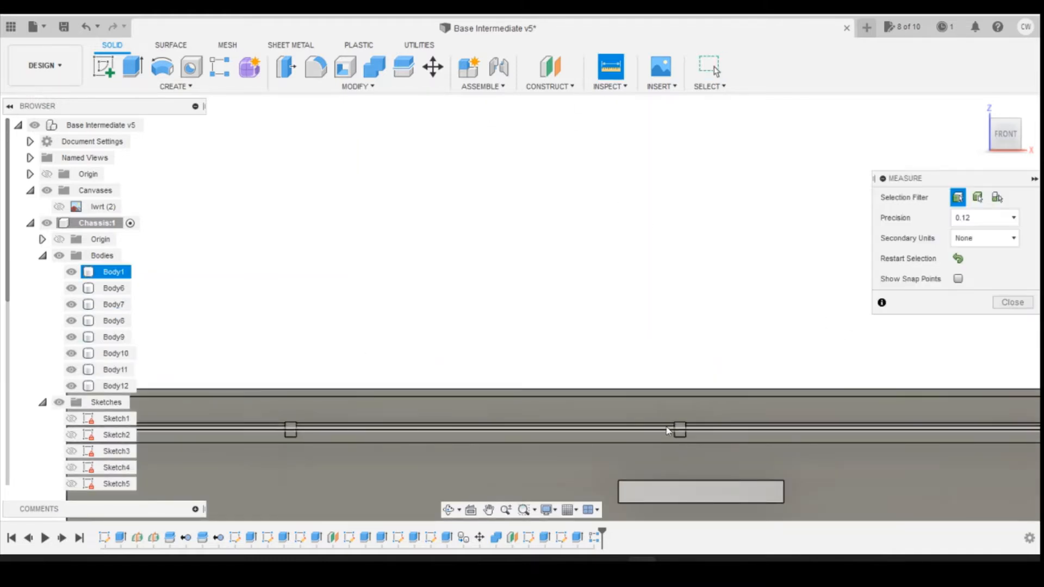
pyautogui.click(347, 420)
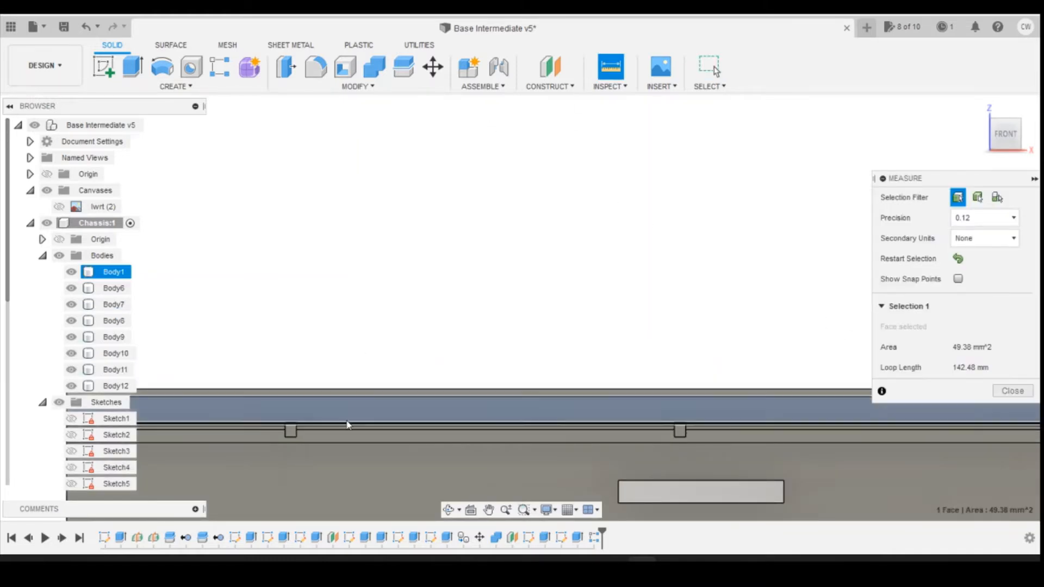
pyautogui.click(297, 423)
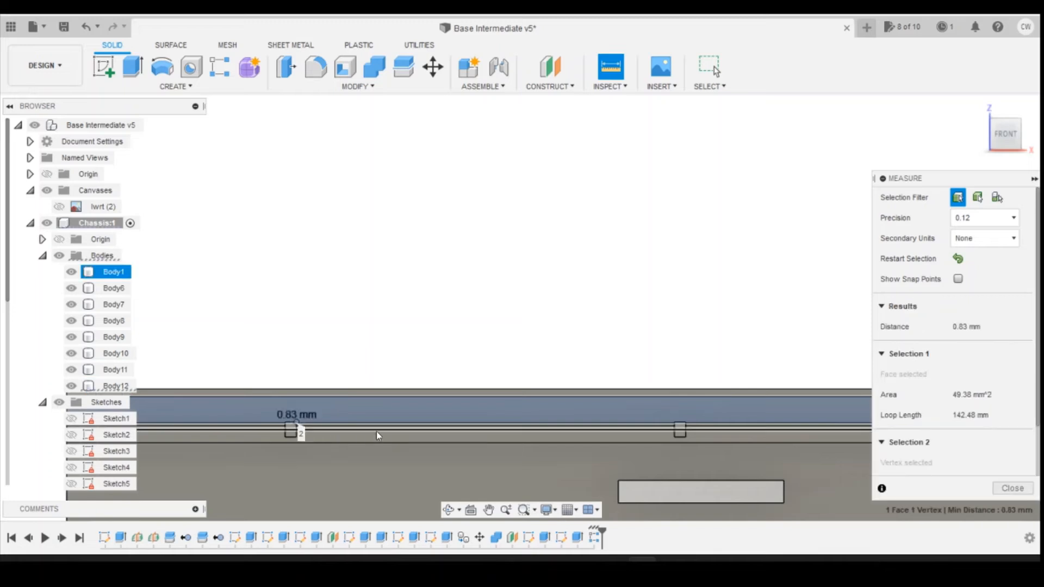
pyautogui.click(678, 427)
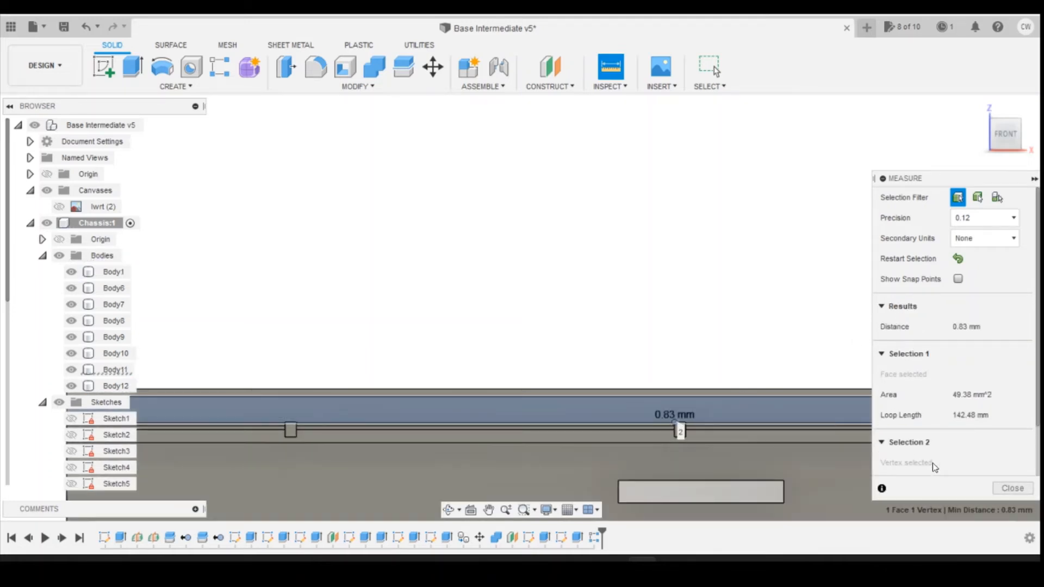
pyautogui.scroll(2, 707, 446)
pyautogui.press('Escape')
# - Measure the gap between the facing side edges of the last two blocks at the chassis's far end
pyautogui.press('i')
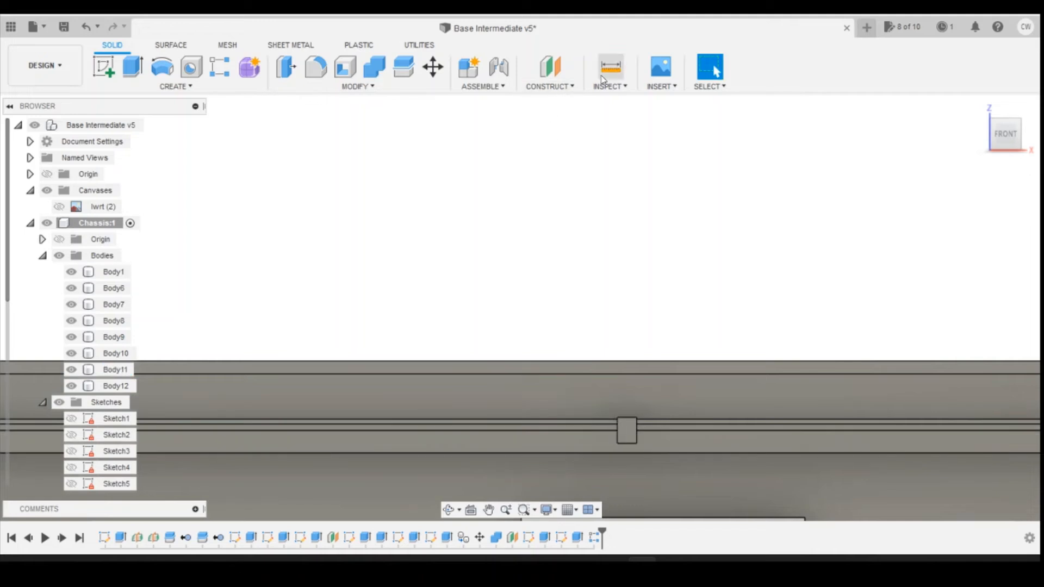
pyautogui.click(618, 429)
pyautogui.scroll(-2, 801, 429)
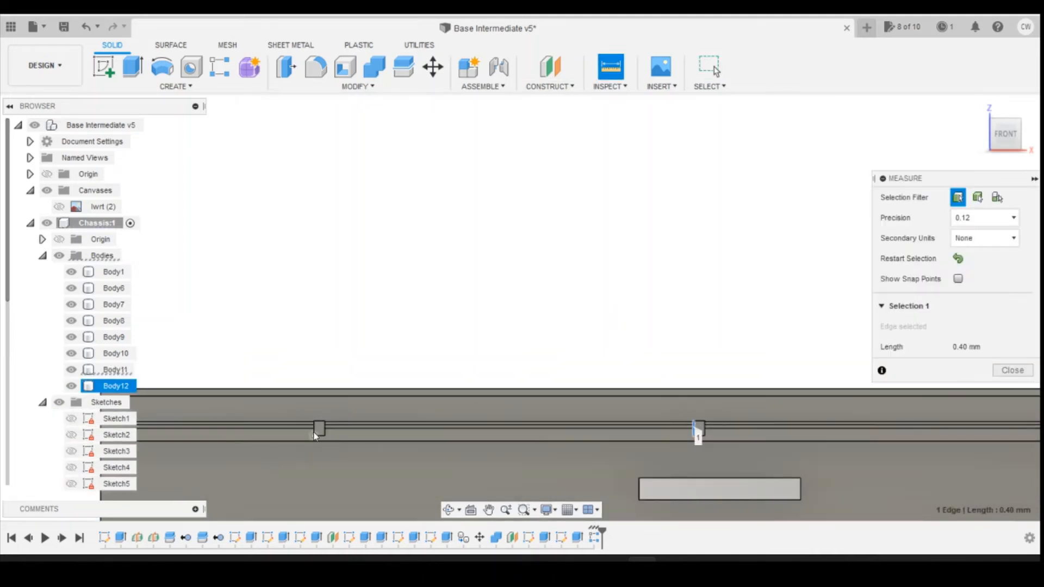
pyautogui.scroll(4, 327, 430)
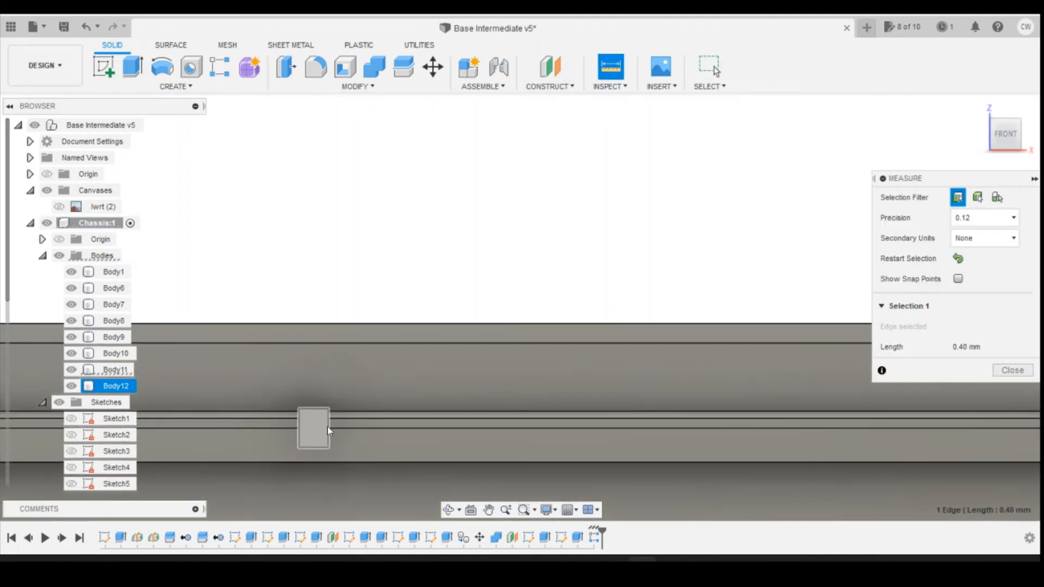
pyautogui.click(327, 428)
pyautogui.click(329, 429)
pyautogui.scroll(-2, 263, 436)
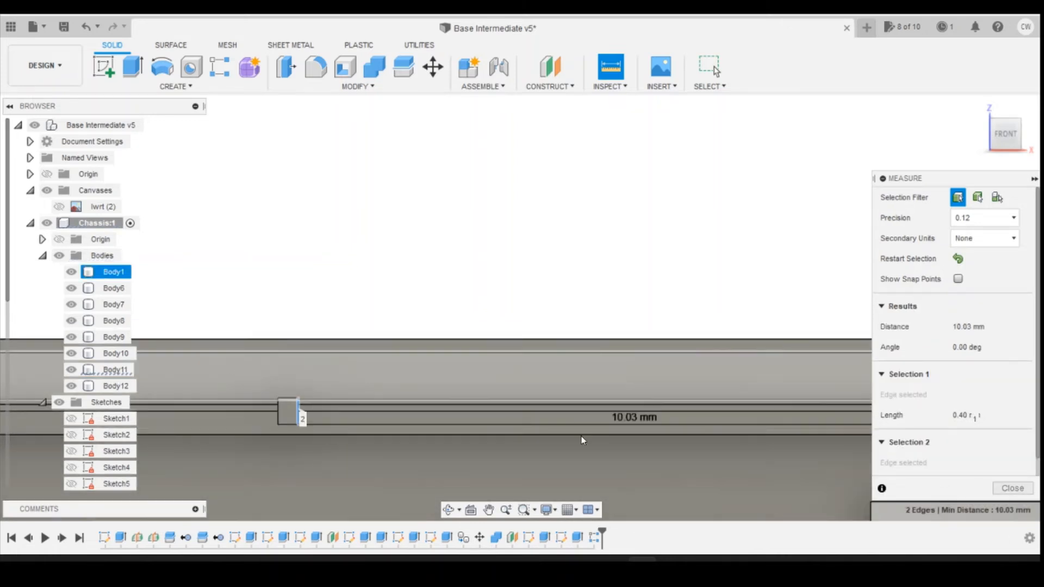
pyautogui.scroll(-2, 766, 455)
pyautogui.click(1013, 489)
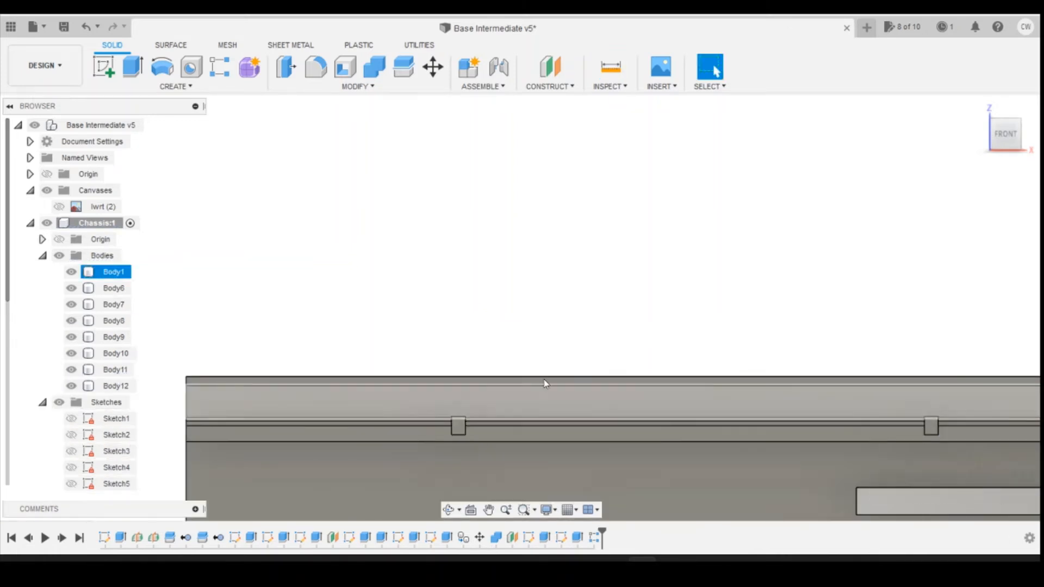
# - Measure the distance from the last block's outer side edge to the chassis's end corner
pyautogui.press('i')
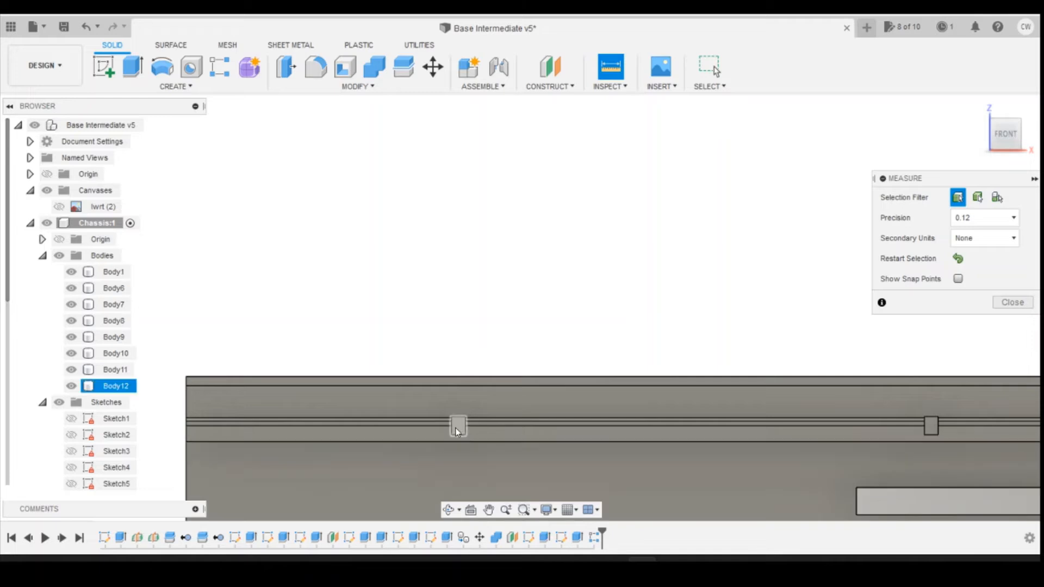
pyautogui.click(452, 428)
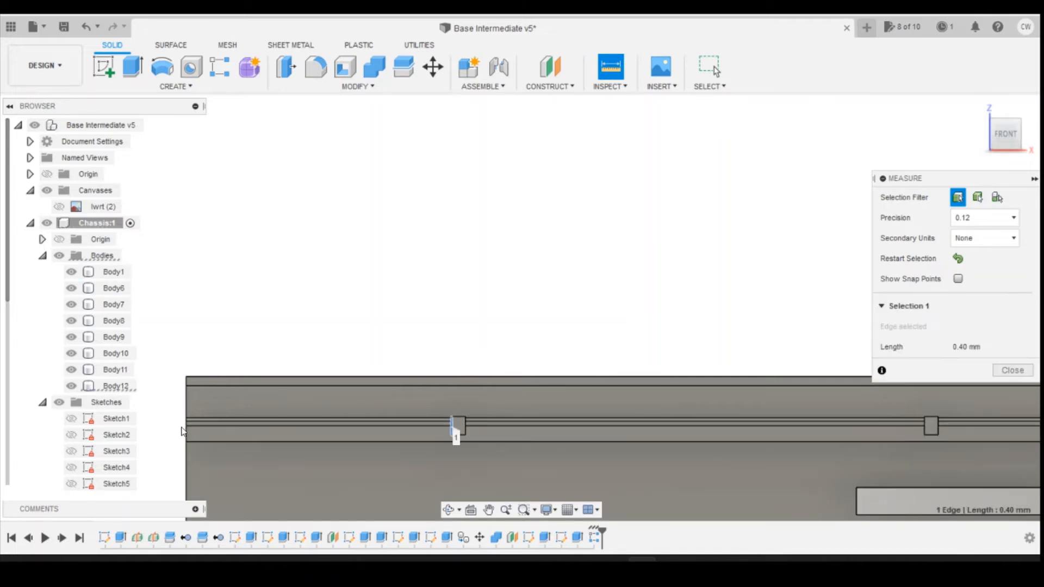
pyautogui.click(187, 427)
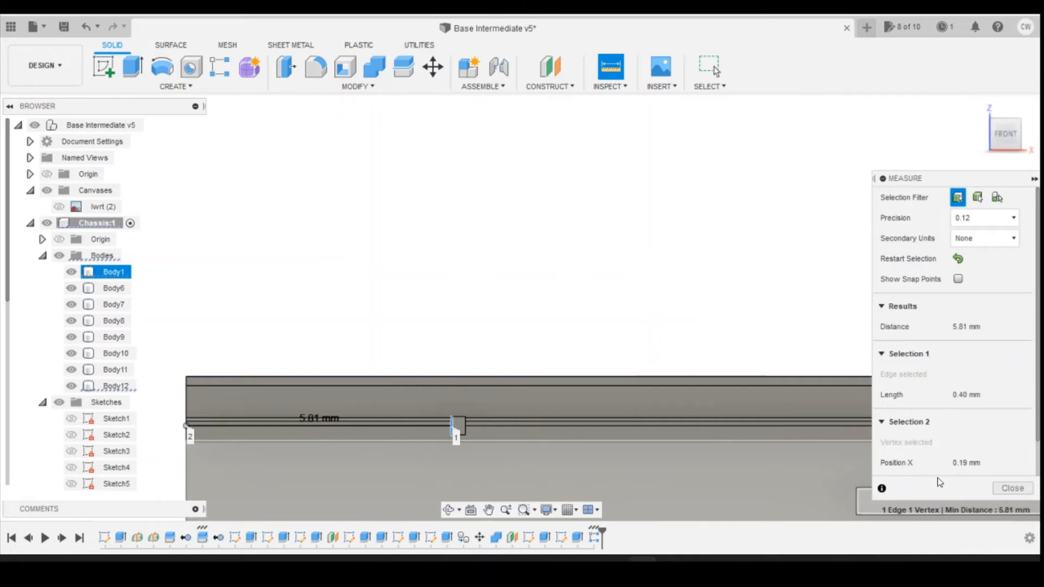
pyautogui.click(1013, 488)
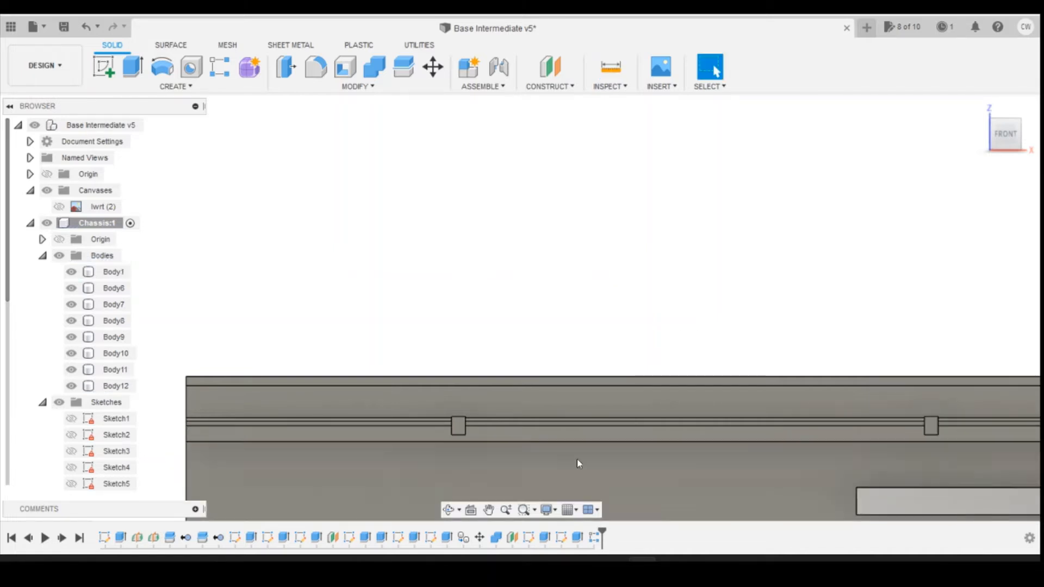
# - Edit the rectangular block pattern to a total distance of 62.20 mm
pyautogui.rightClick(594, 537)
pyautogui.click(669, 418)
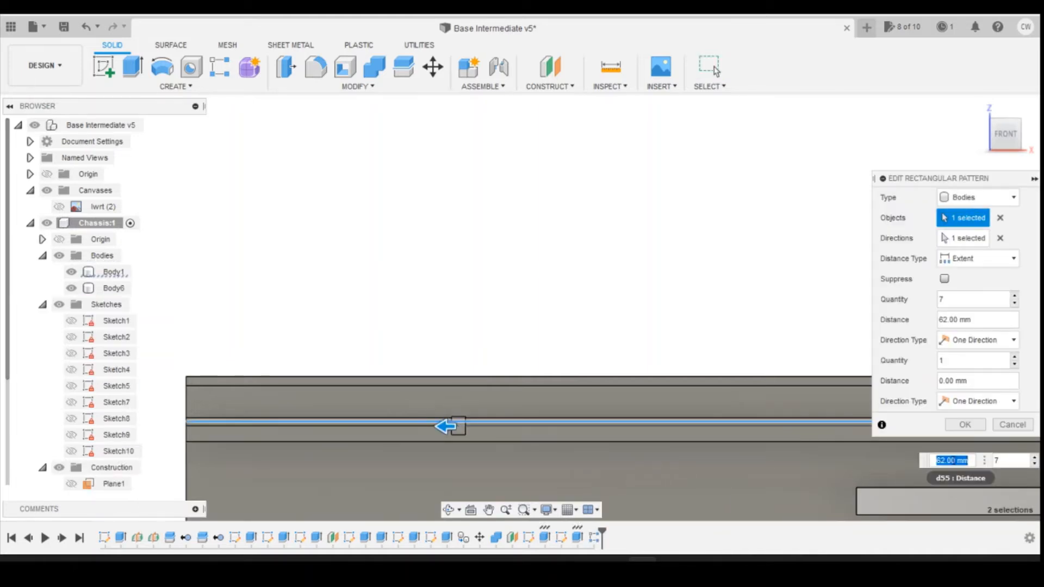
pyautogui.click(954, 460)
pyautogui.press('BackSpace')
pyautogui.write('2')
pyautogui.press('Return')
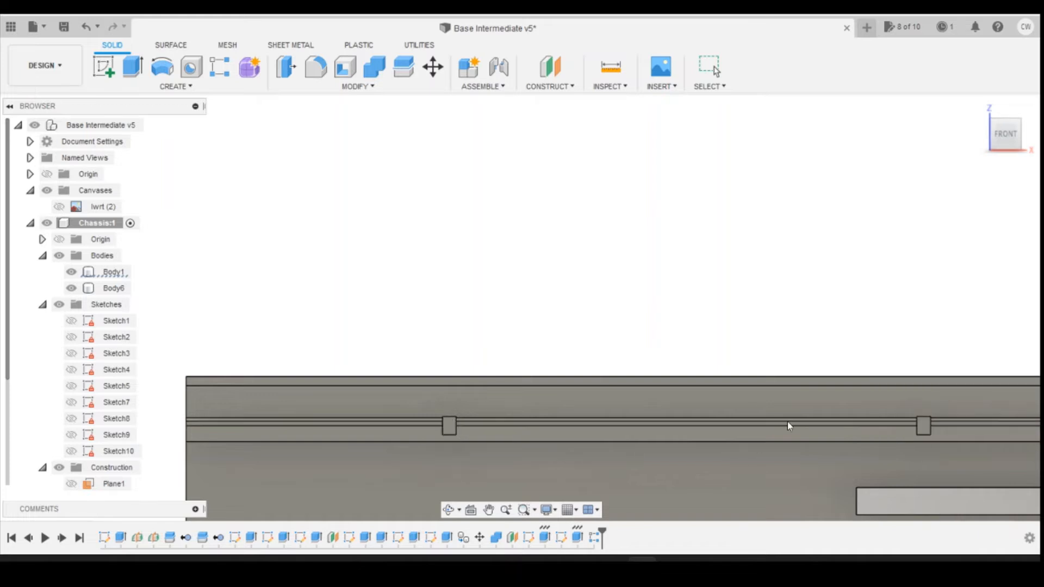
# - Measure the gap between the last two blocks and the distance from the last block's outer edge to the chassis's end
pyautogui.click(611, 66)
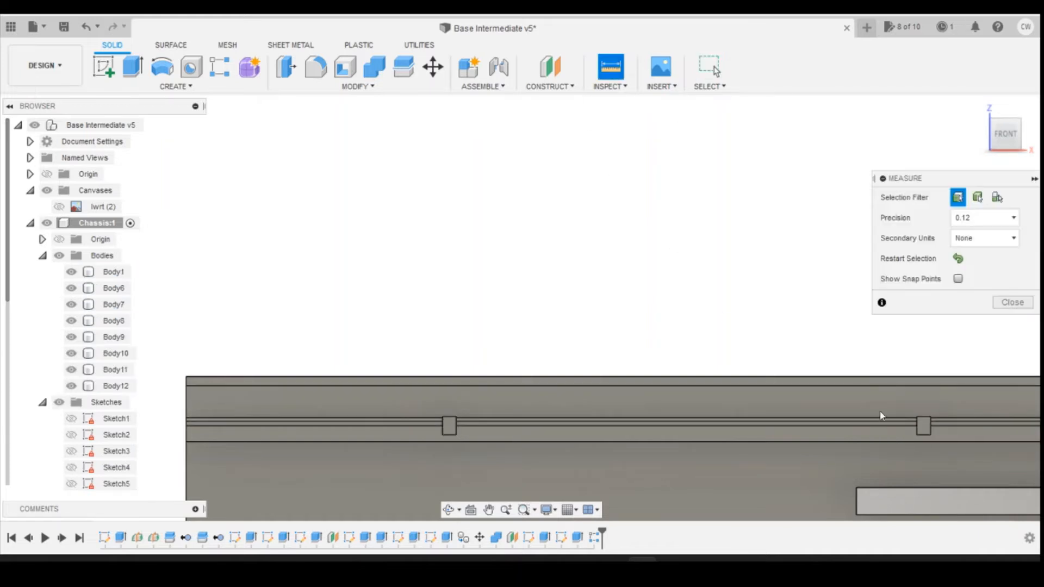
pyautogui.click(915, 429)
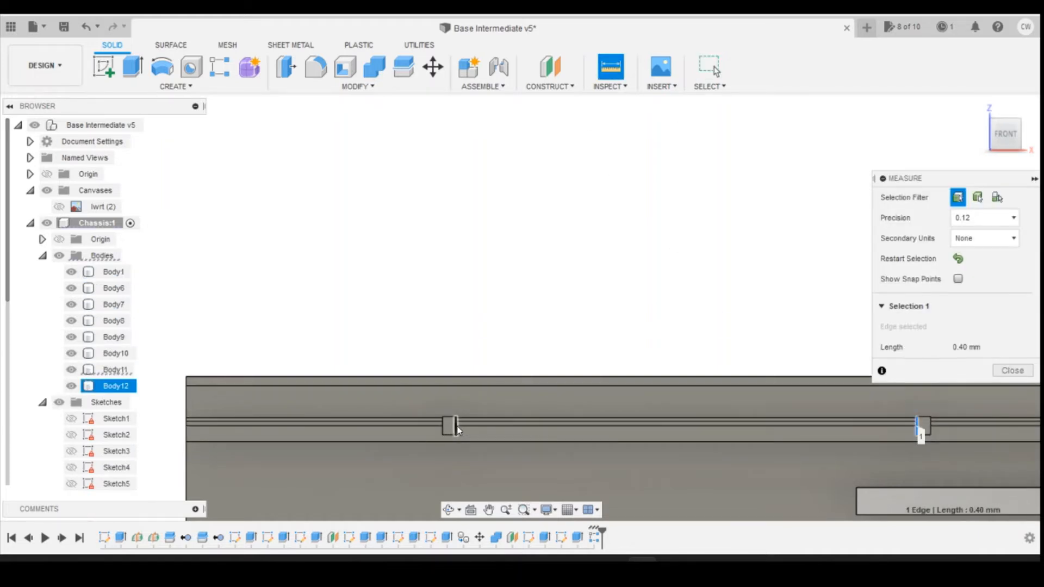
pyautogui.click(456, 429)
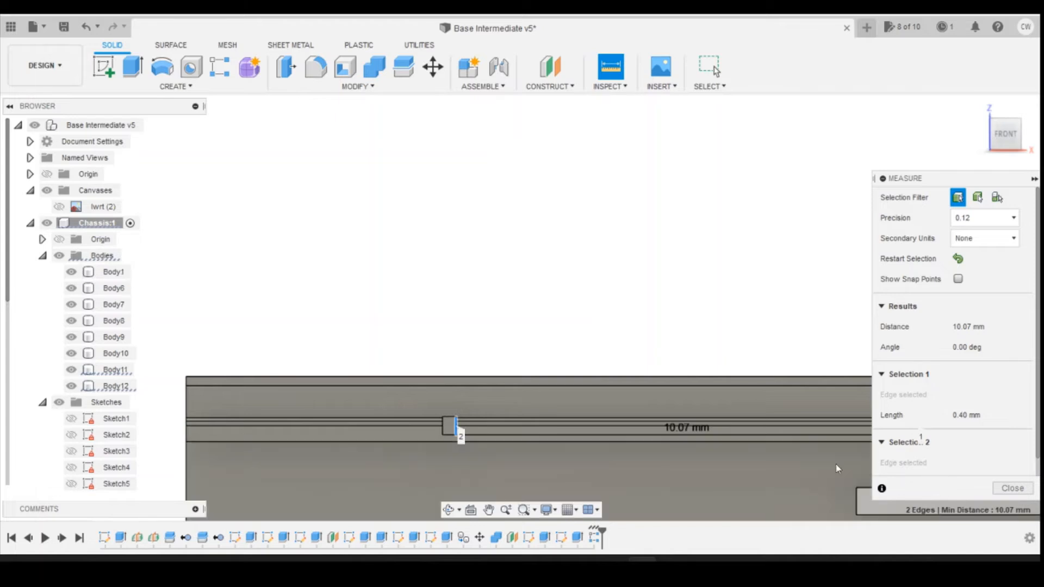
pyautogui.click(1011, 490)
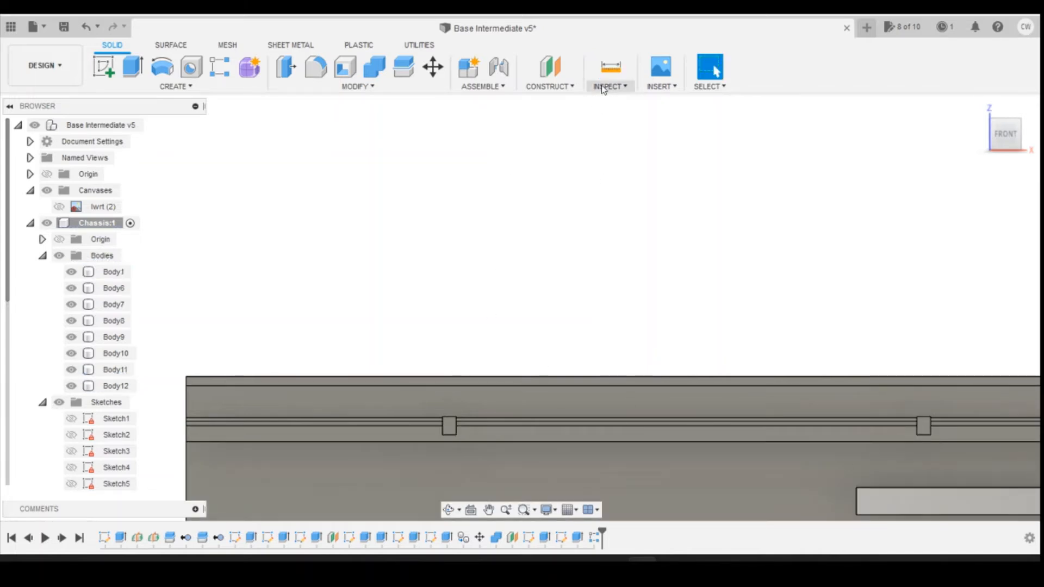
pyautogui.click(610, 66)
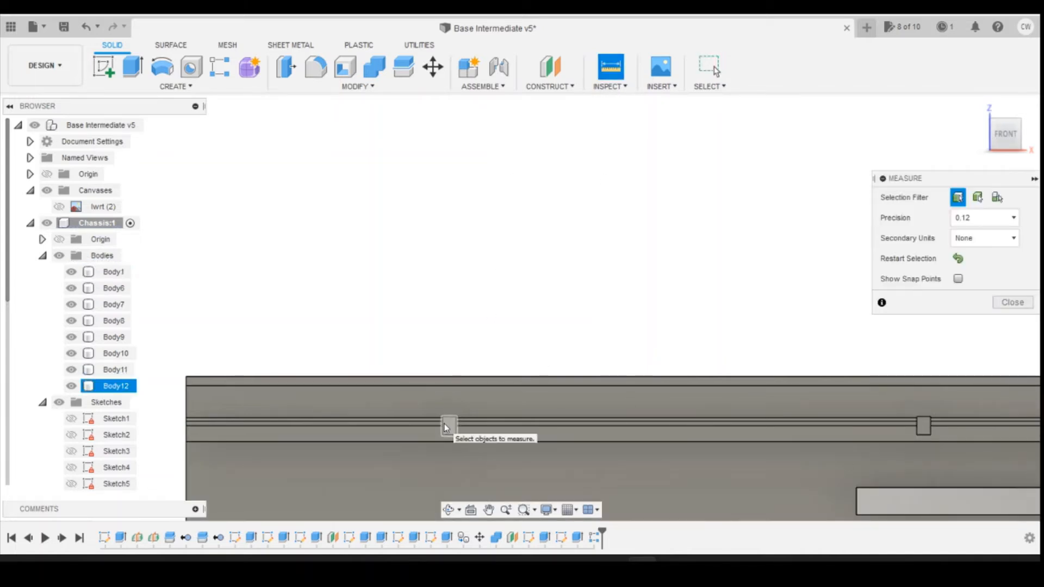
pyautogui.click(443, 427)
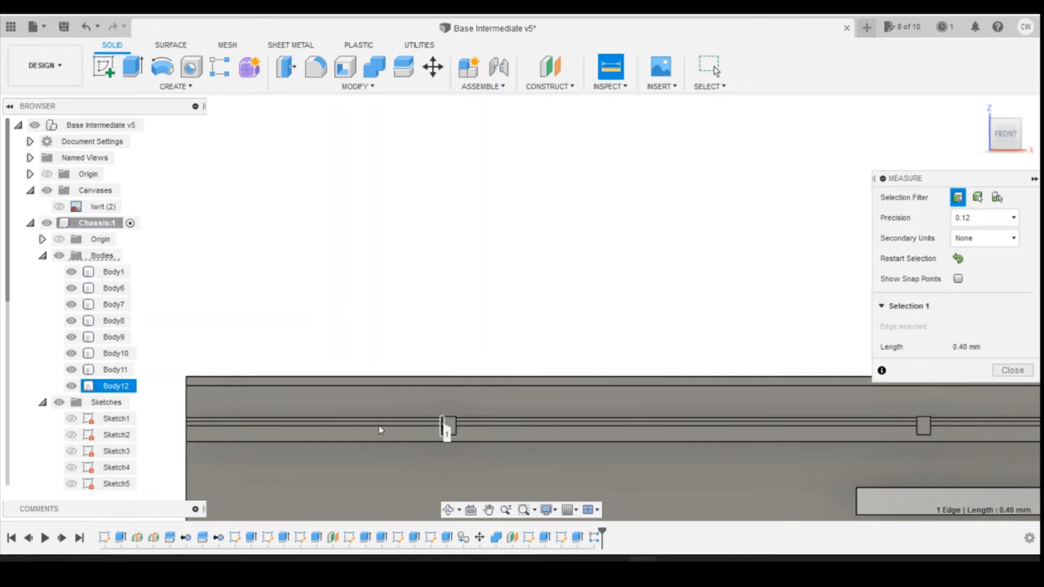
pyautogui.click(191, 430)
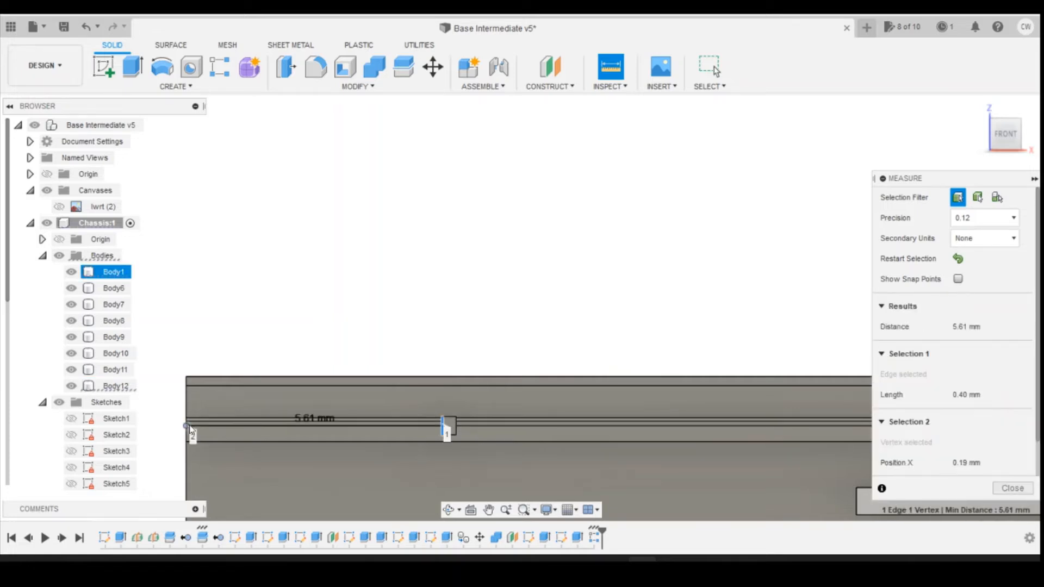
pyautogui.click(1005, 492)
# - Edit the rectangular block pattern to a total distance of 62.40 mm
pyautogui.rightClick(596, 538)
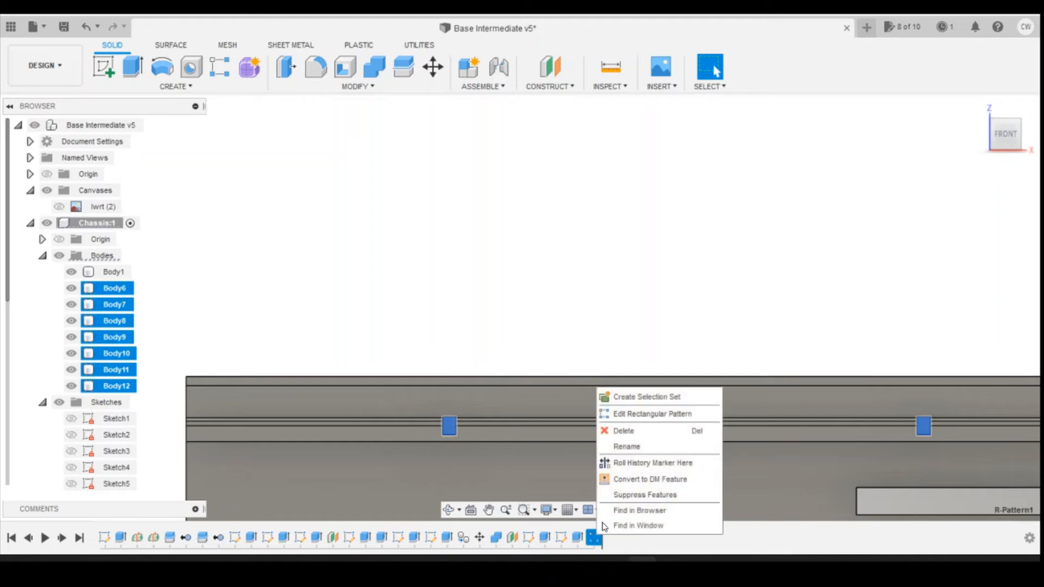
pyautogui.click(637, 413)
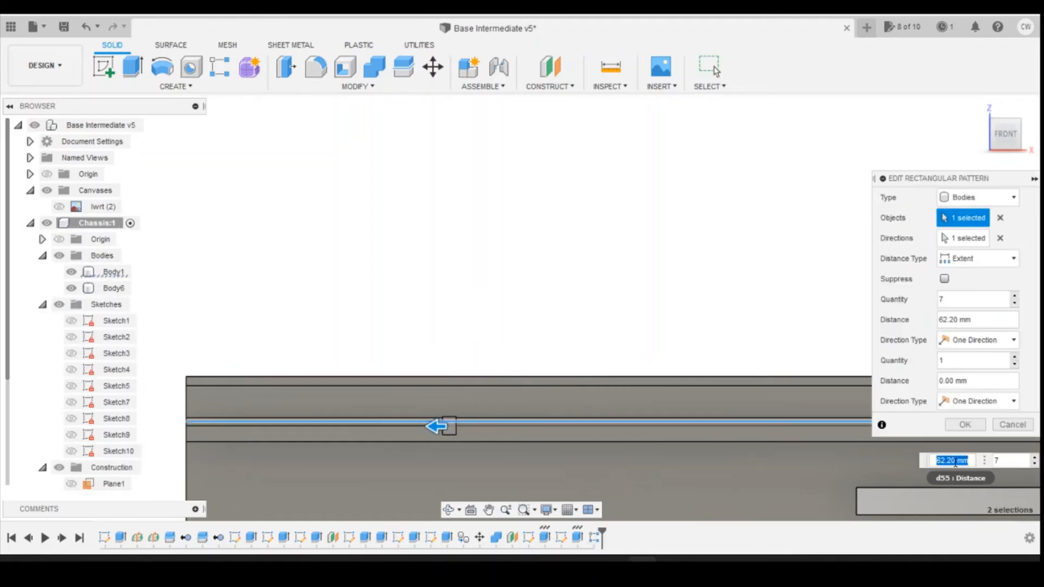
pyautogui.click(952, 461)
pyautogui.press('BackSpace')
pyautogui.write('4')
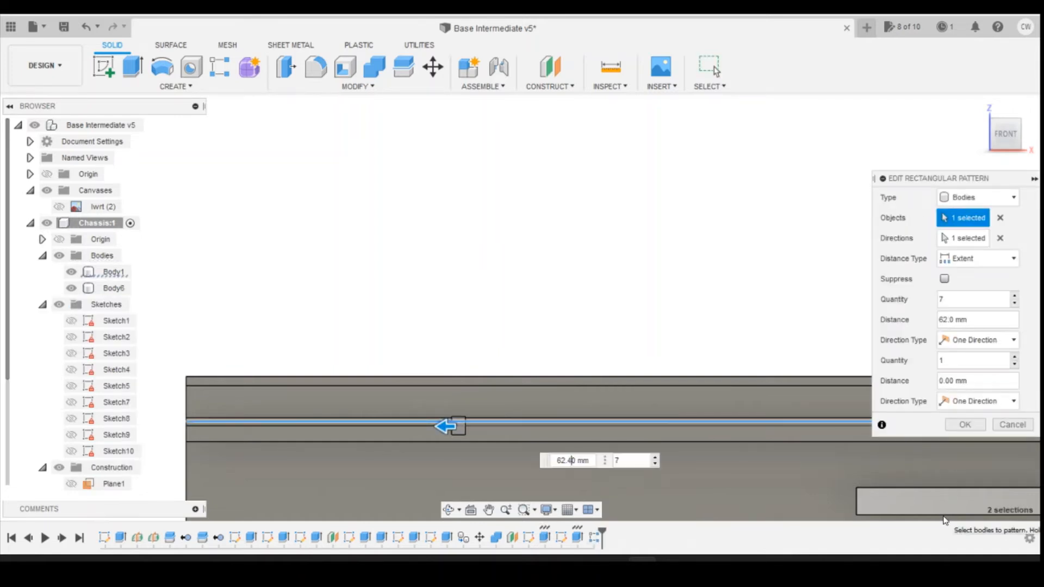
pyautogui.press('Return')
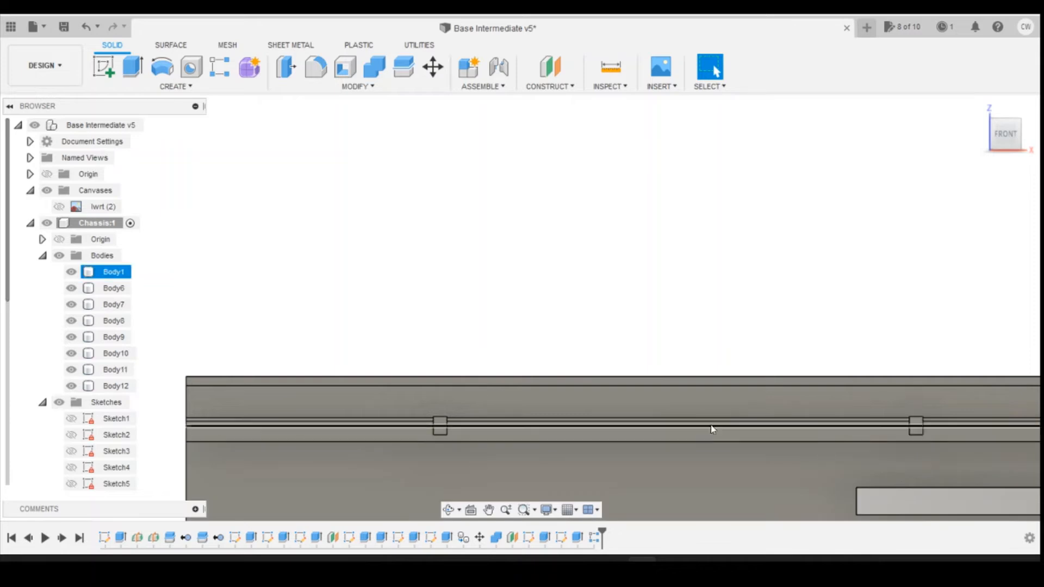
pyautogui.rightClick(594, 538)
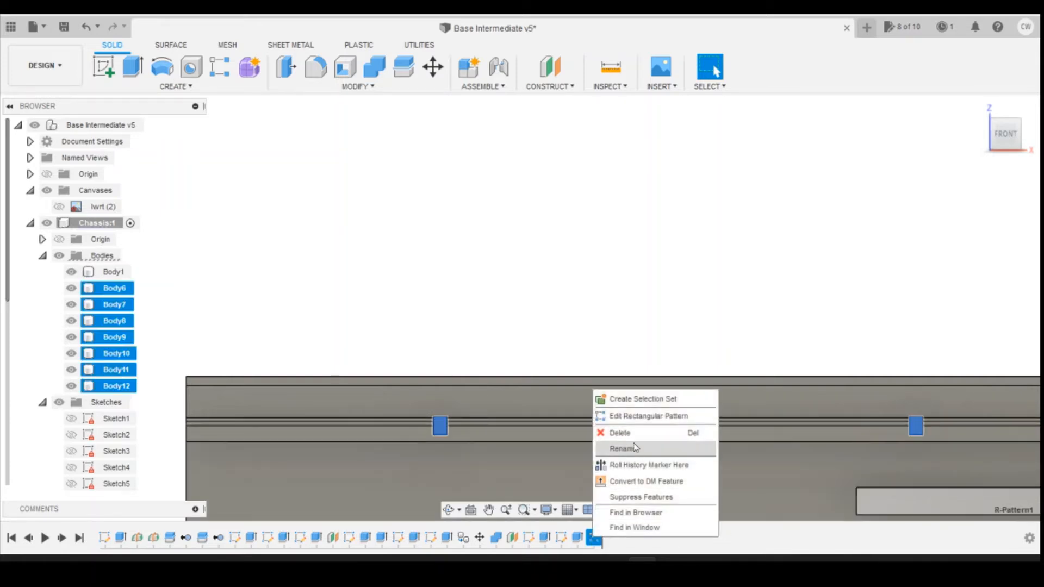
pyautogui.click(626, 415)
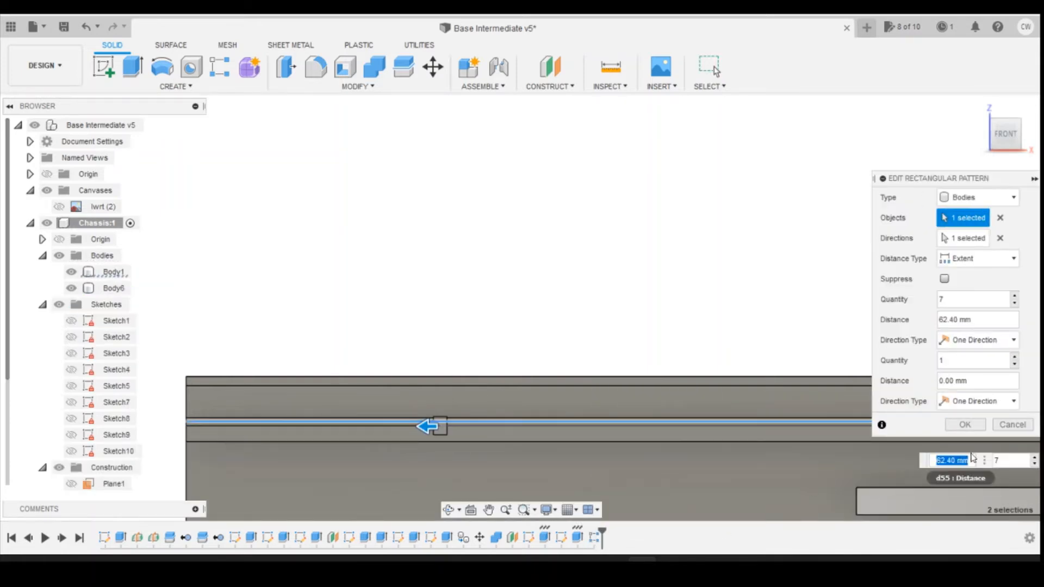
pyautogui.click(999, 427)
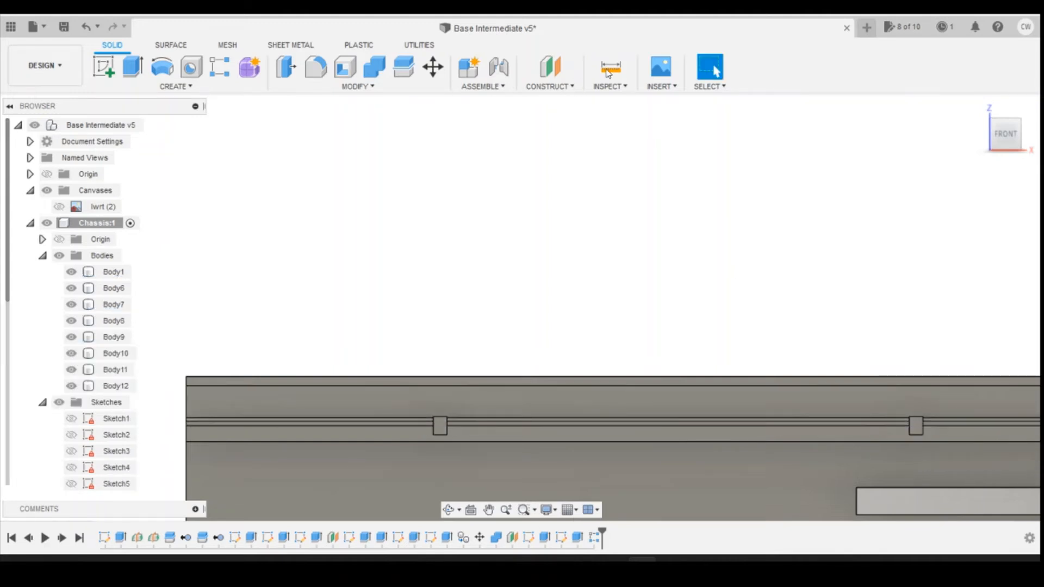
# - Measure the gap between the facing upper corners of the last two blocks
pyautogui.press('i')
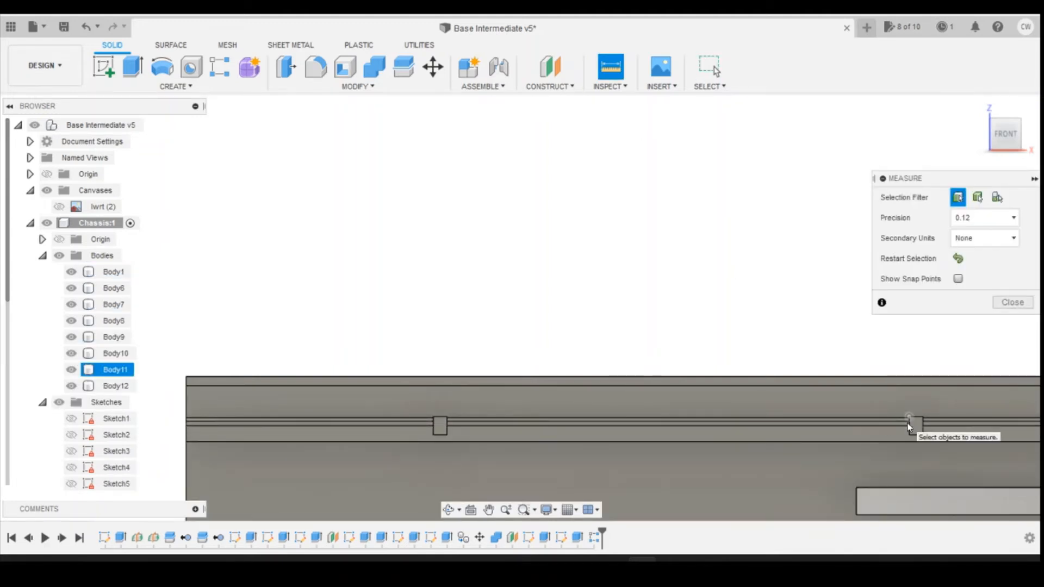
pyautogui.click(914, 427)
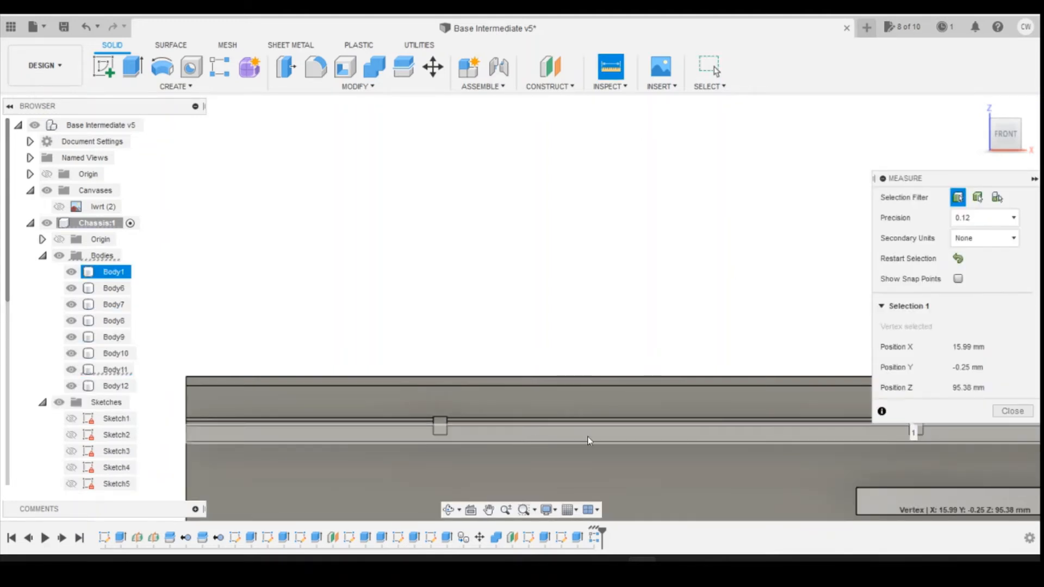
pyautogui.click(446, 419)
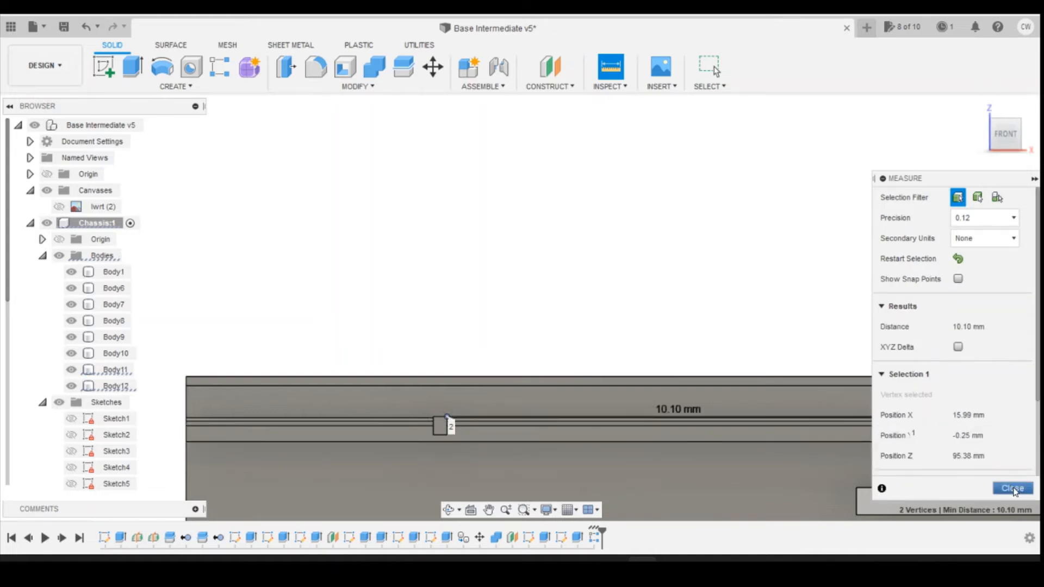
pyautogui.click(1013, 489)
# - Measure from the last block's outer side edge to the chassis's end corner, restarting the measurement after picking the block's corner
pyautogui.click(611, 67)
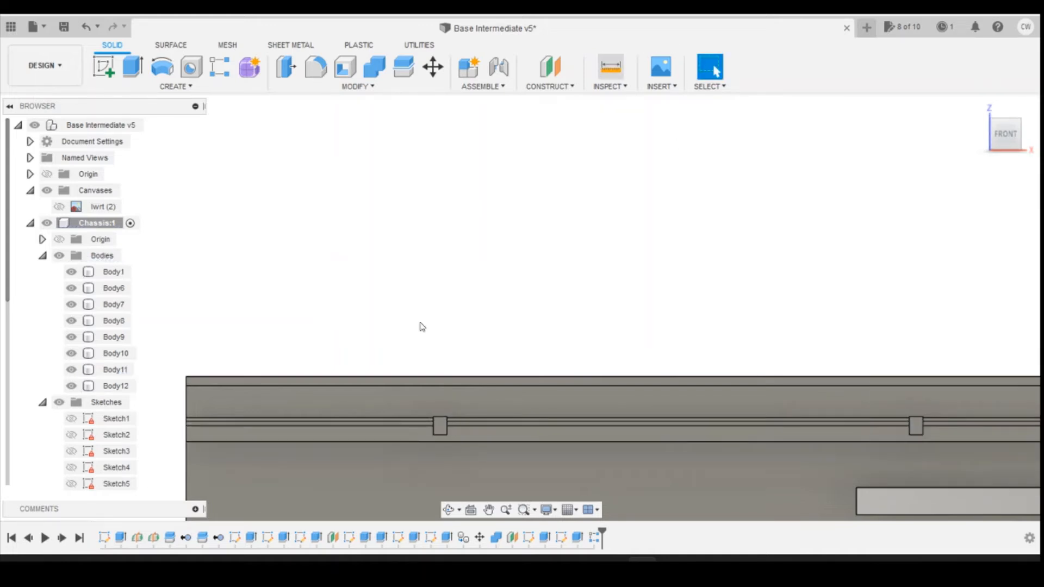
pyautogui.click(433, 416)
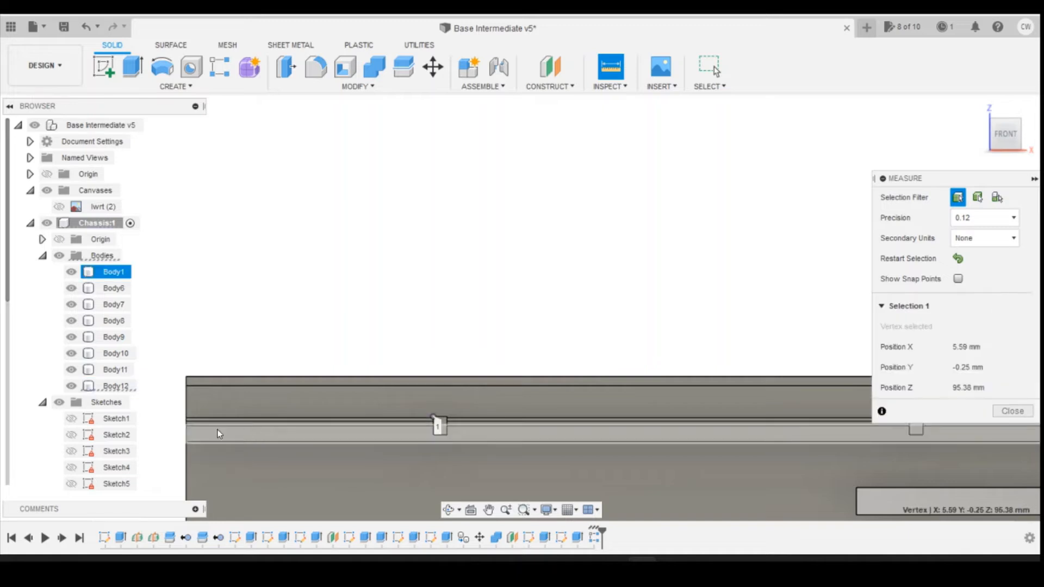
pyautogui.click(185, 426)
pyautogui.press('Escape')
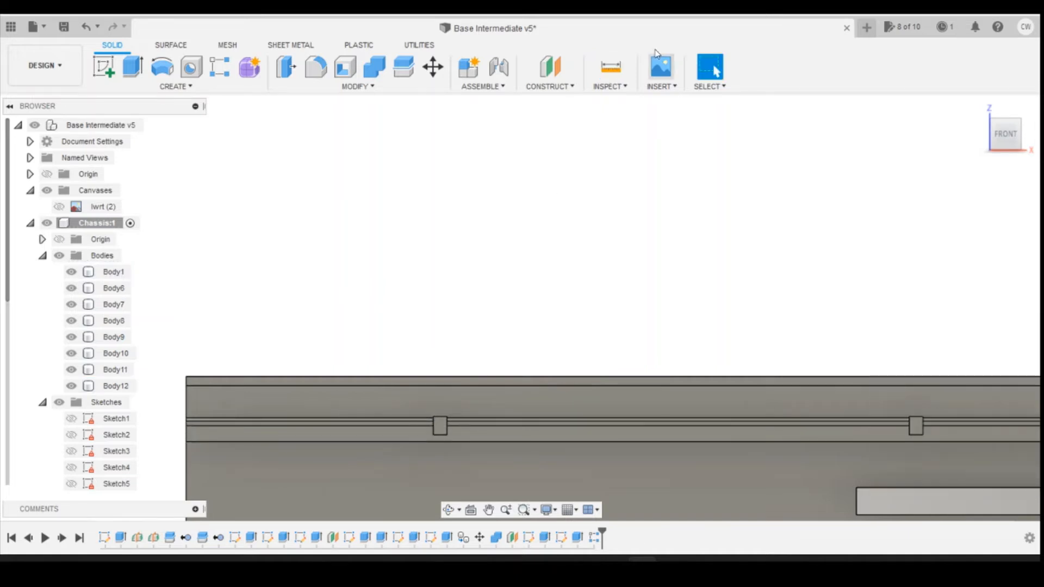
pyautogui.click(611, 66)
pyautogui.click(433, 426)
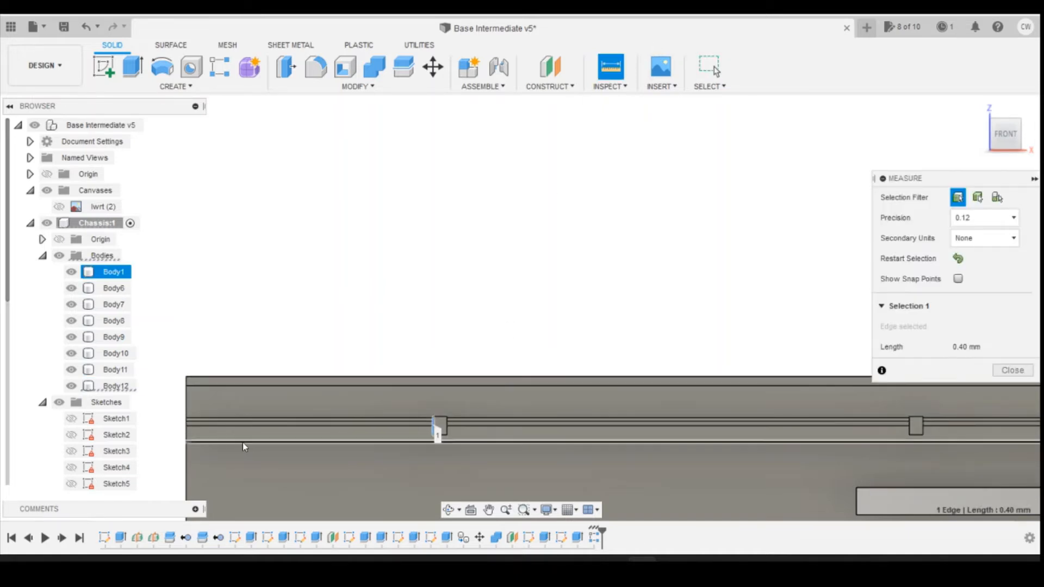
pyautogui.click(186, 427)
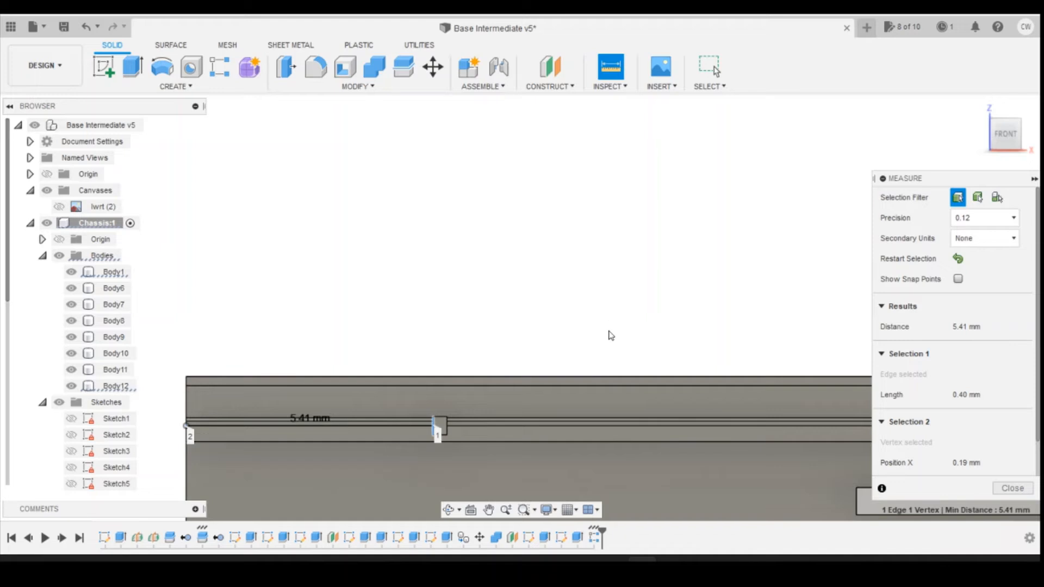
pyautogui.click(1005, 489)
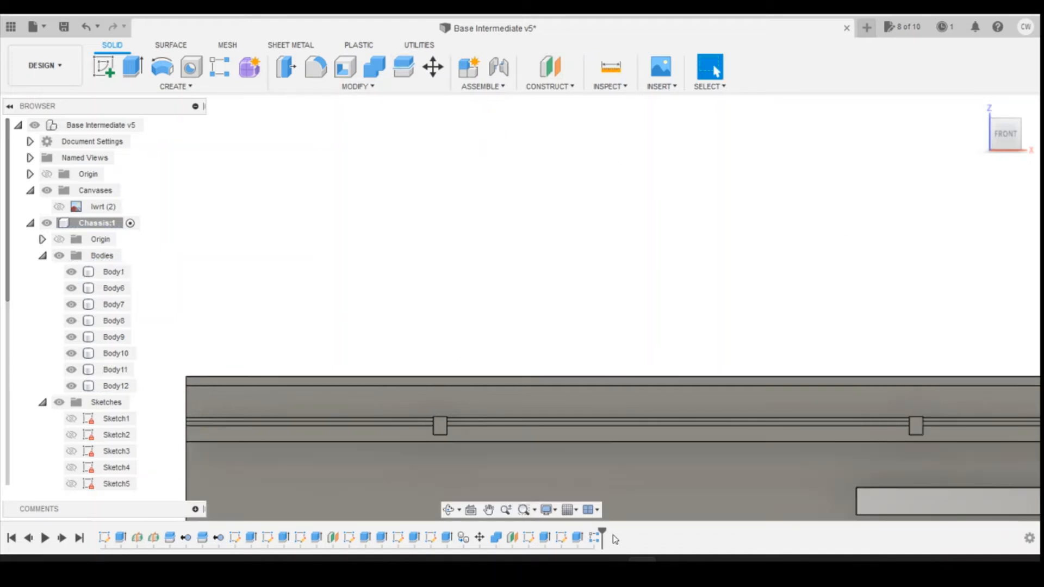
# - Edit the rectangular block pattern to a total distance of 62.60 mm
pyautogui.rightClick(594, 537)
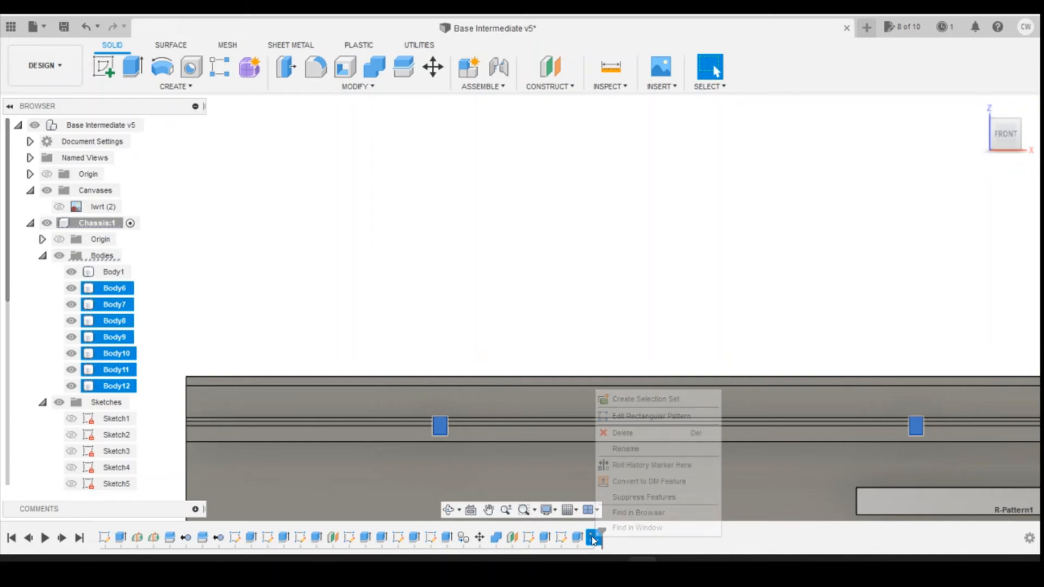
pyautogui.click(645, 413)
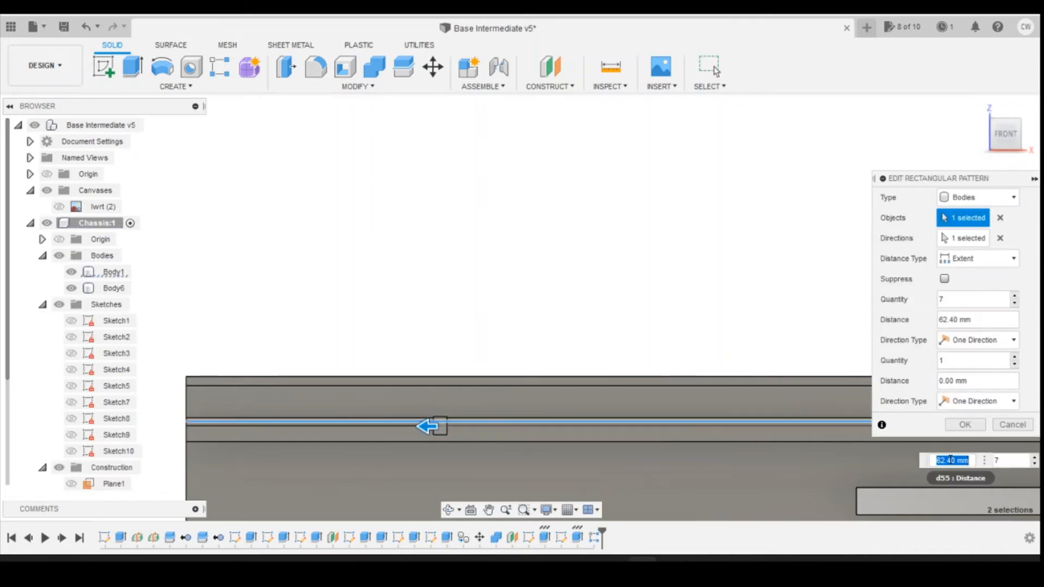
pyautogui.click(953, 461)
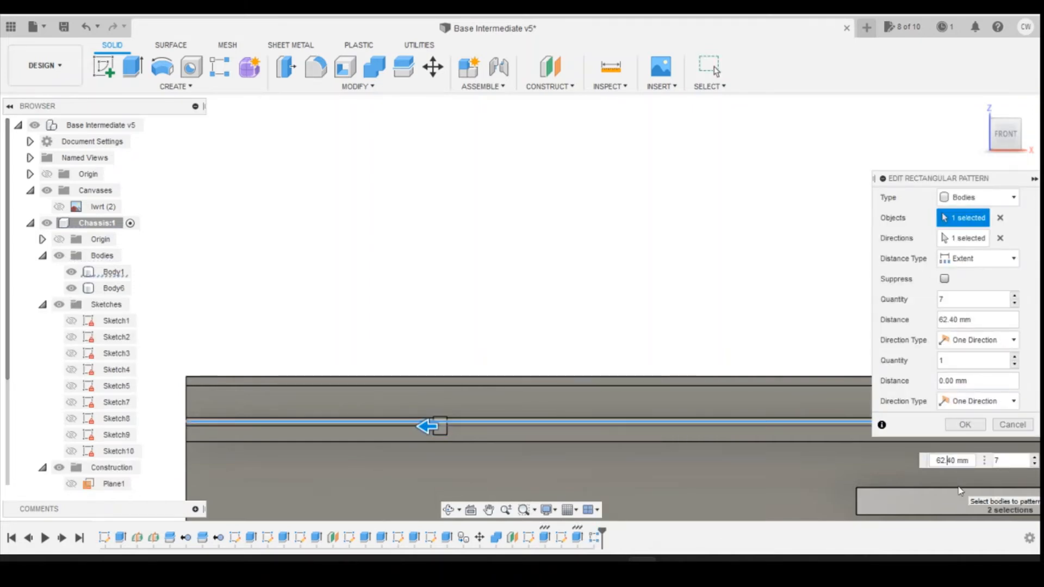
pyautogui.write('6')
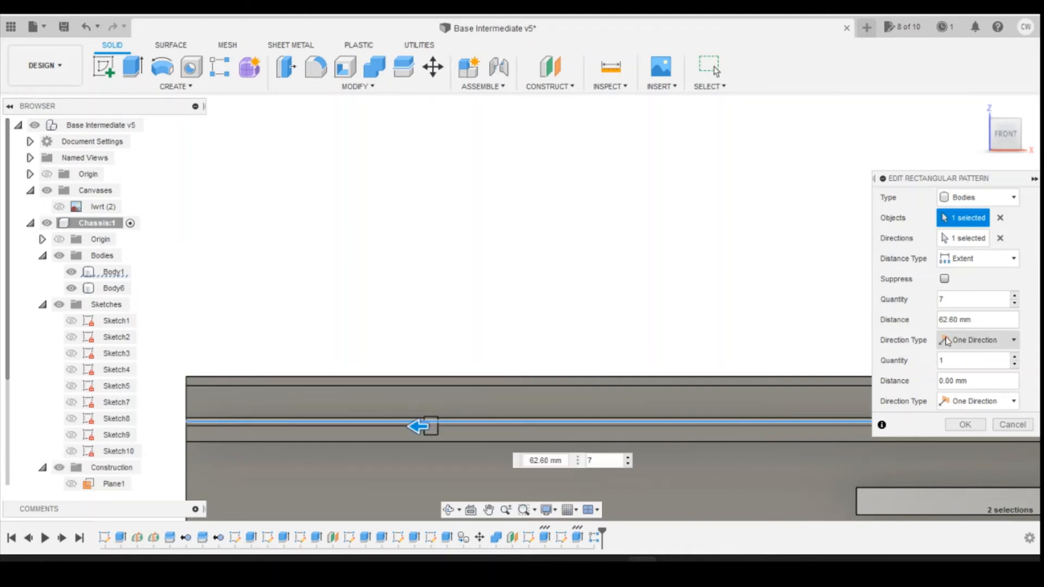
pyautogui.press('Return')
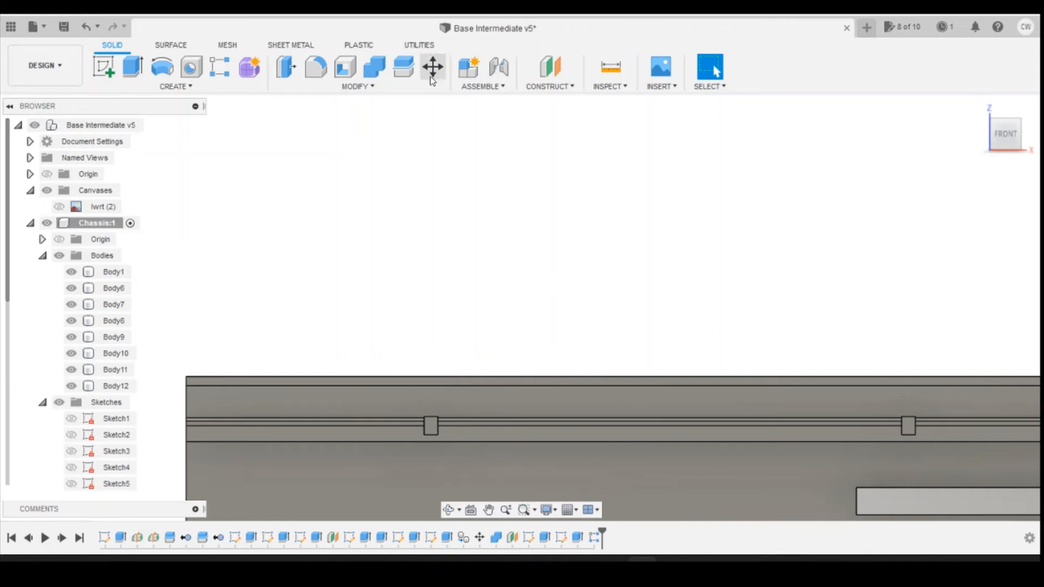
# - Measure the gap between the facing side edges of the last two blocks
pyautogui.click(608, 67)
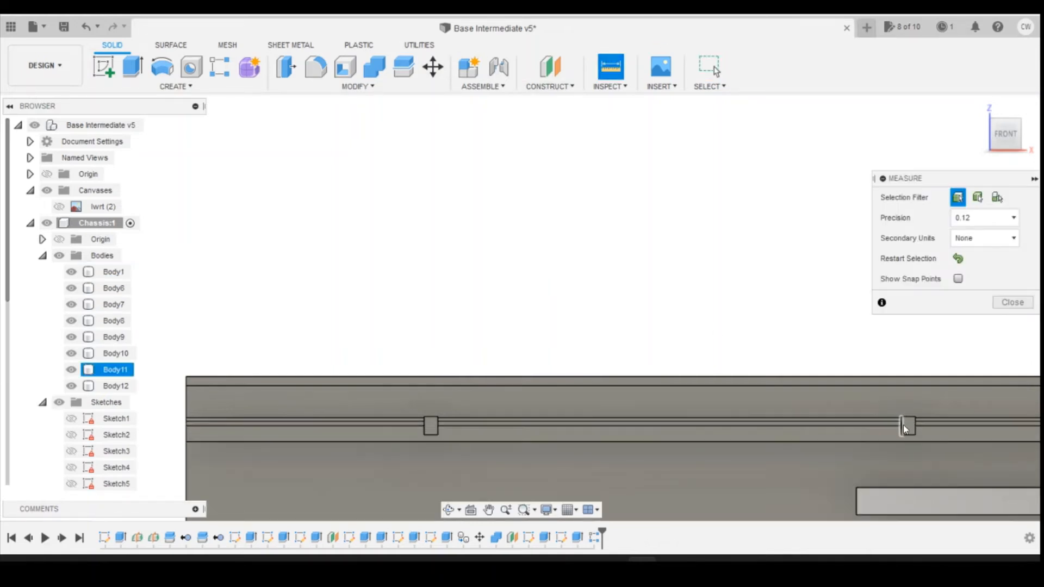
pyautogui.click(903, 425)
pyautogui.click(439, 427)
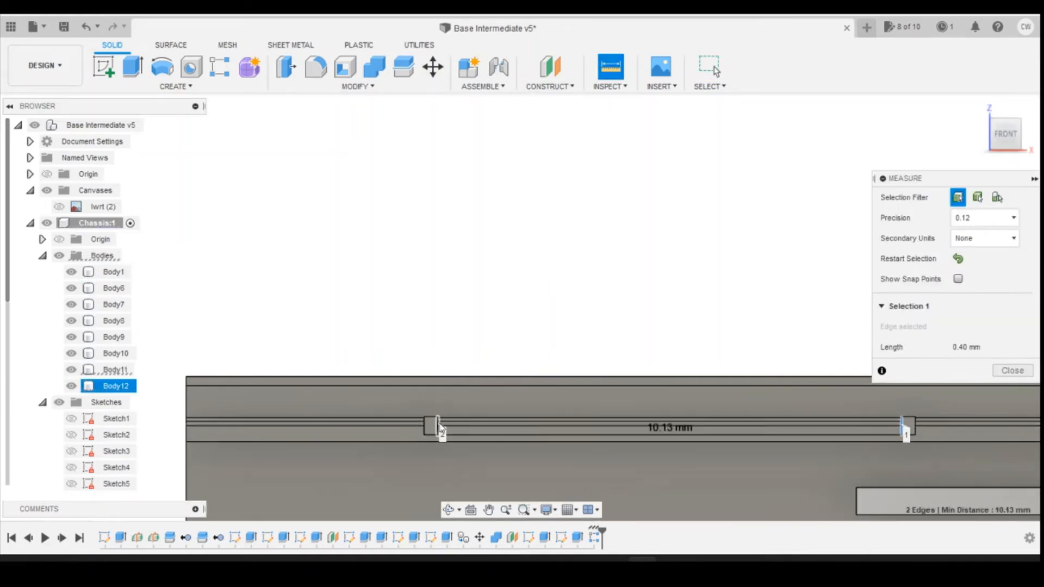
pyautogui.press('Escape')
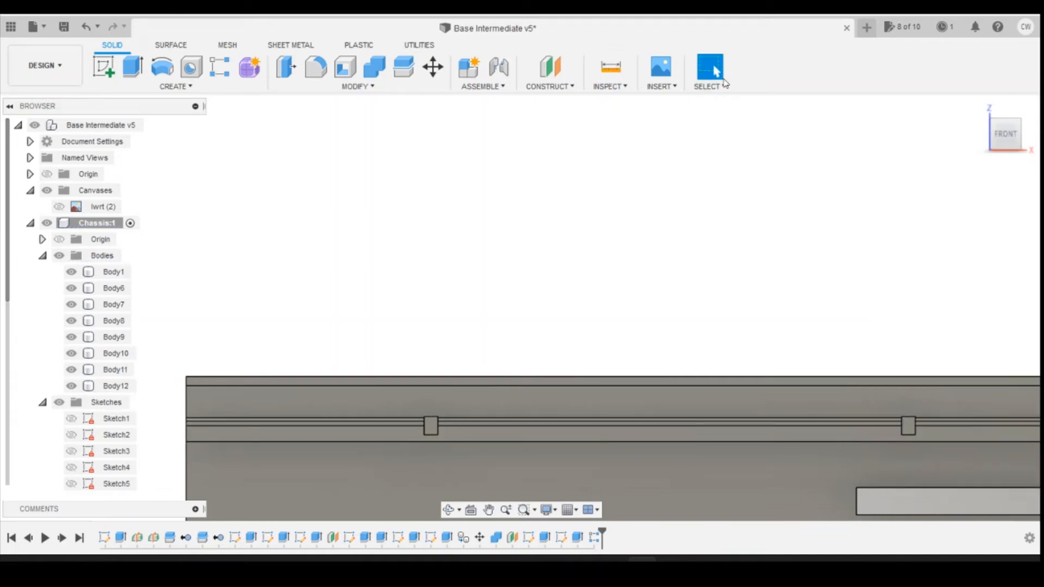
# - Measure from the last block's outer side edge to the chassis's end corner
pyautogui.click(611, 67)
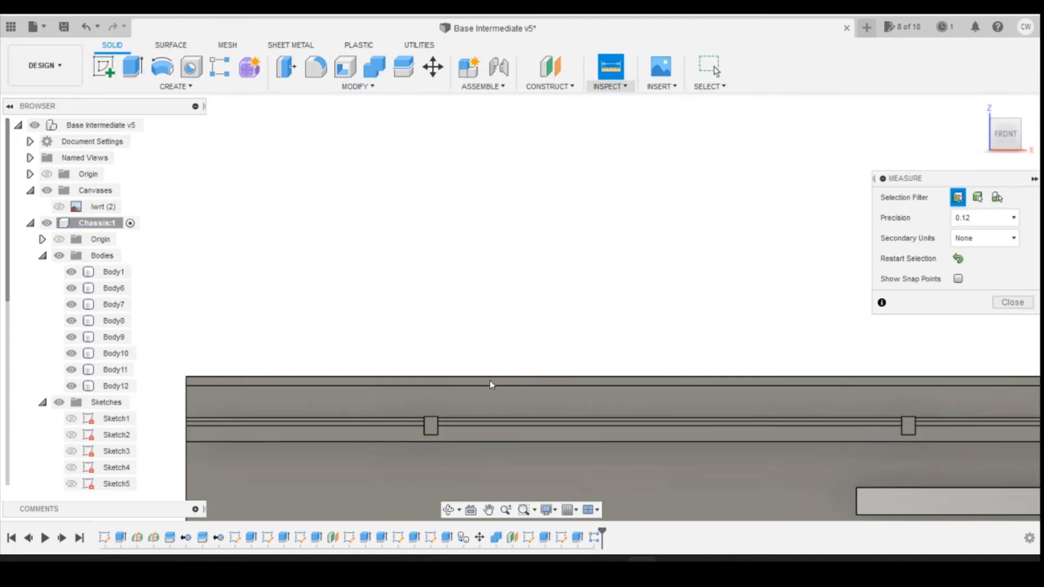
pyautogui.click(425, 427)
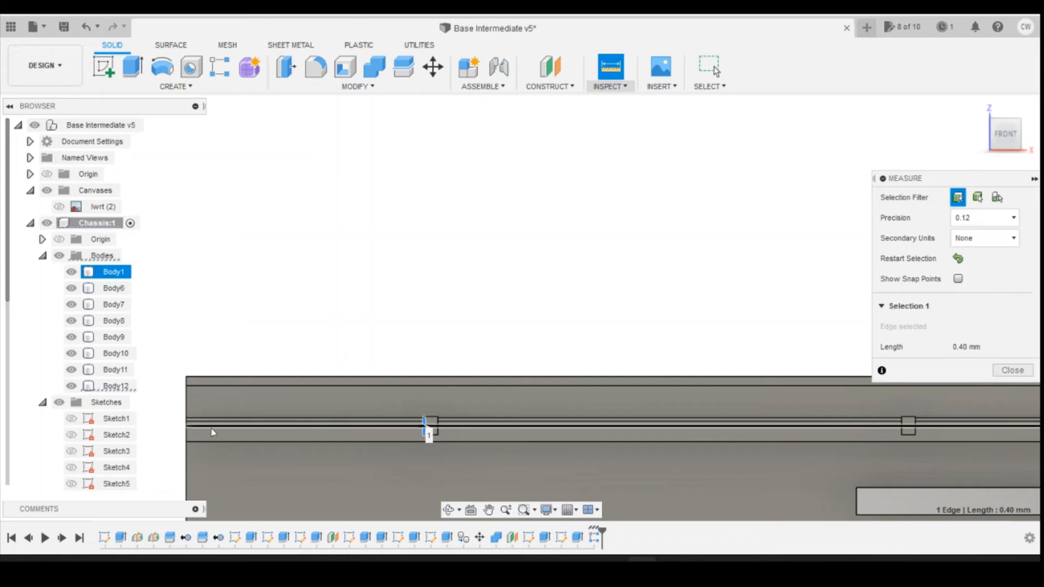
pyautogui.click(185, 425)
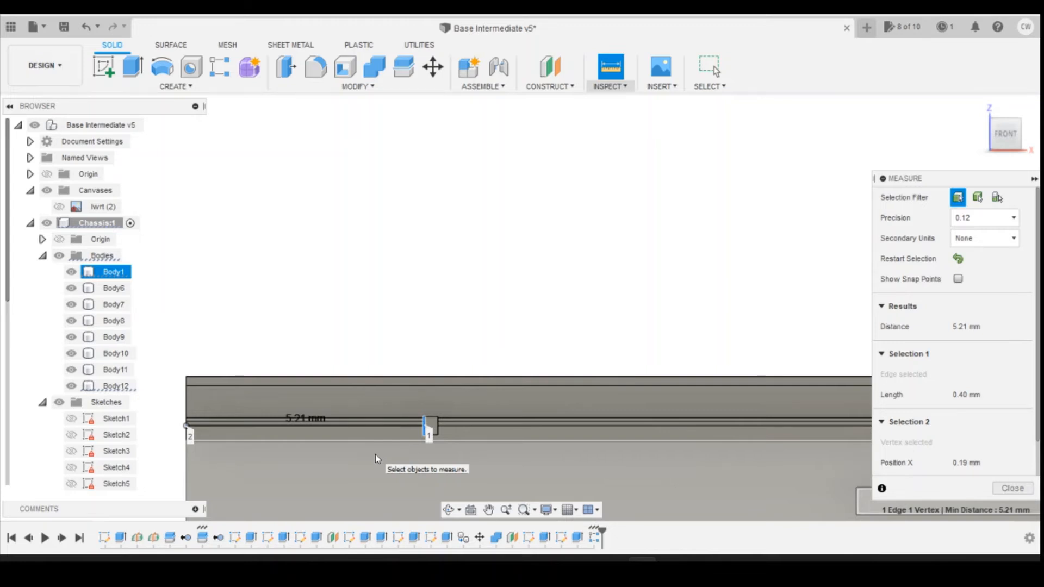
pyautogui.click(1013, 489)
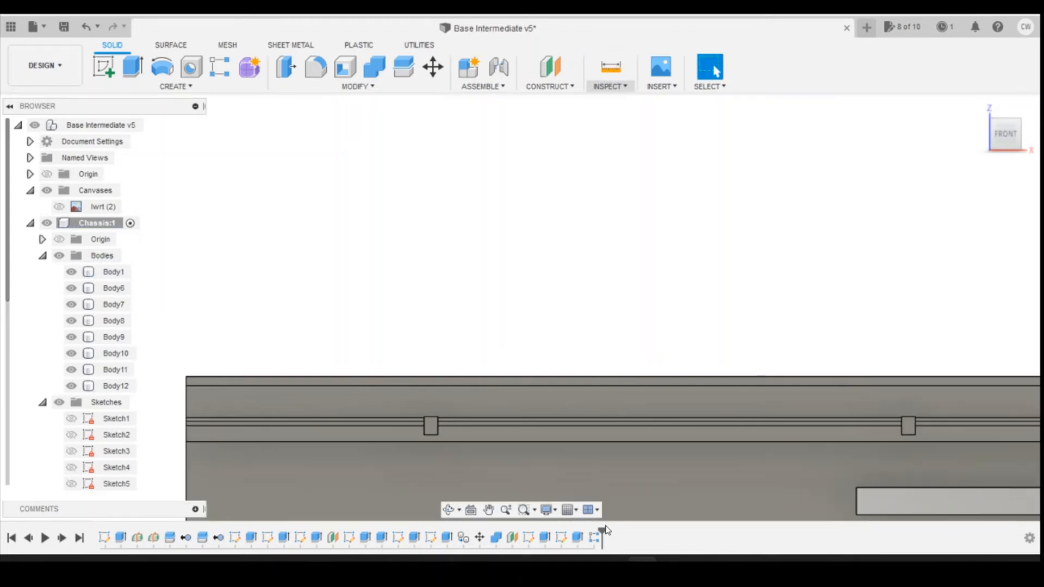
# - Slightly increase the rectangular block pattern's total distance, moving the last block closer to the chassis's end
pyautogui.doubleClick(594, 537)
pyautogui.click(952, 461)
pyautogui.press('BackSpace')
pyautogui.write('8')
pyautogui.press('Return')
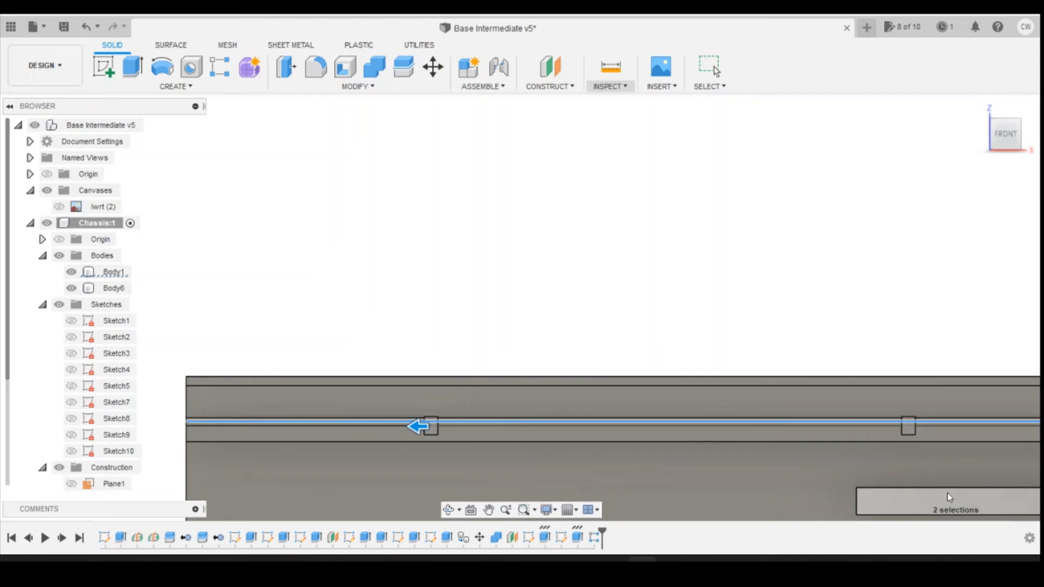
# - Remeasure the gap between the facing side edges of the last two blocks
pyautogui.click(603, 74)
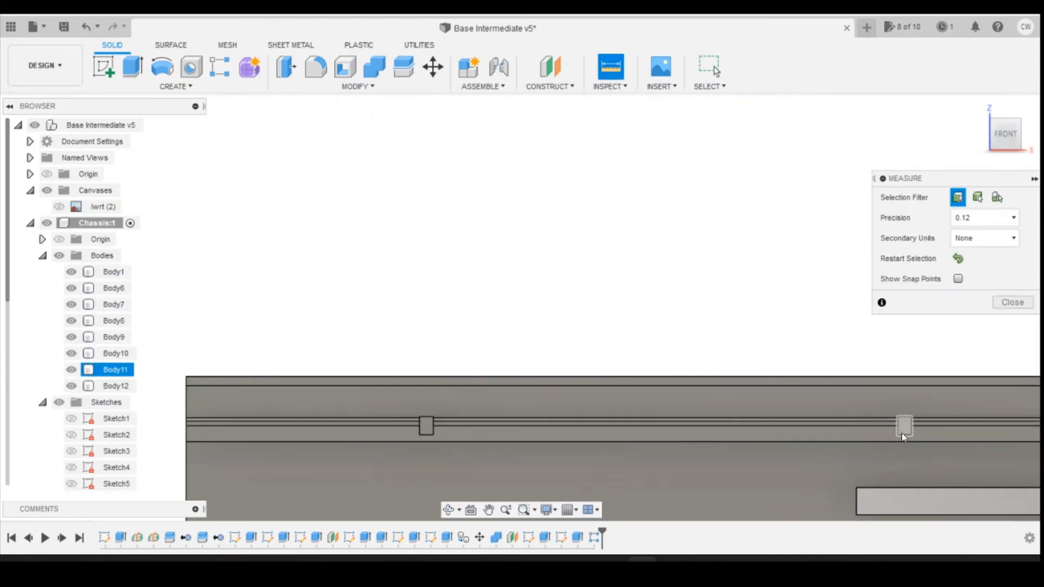
pyautogui.click(898, 427)
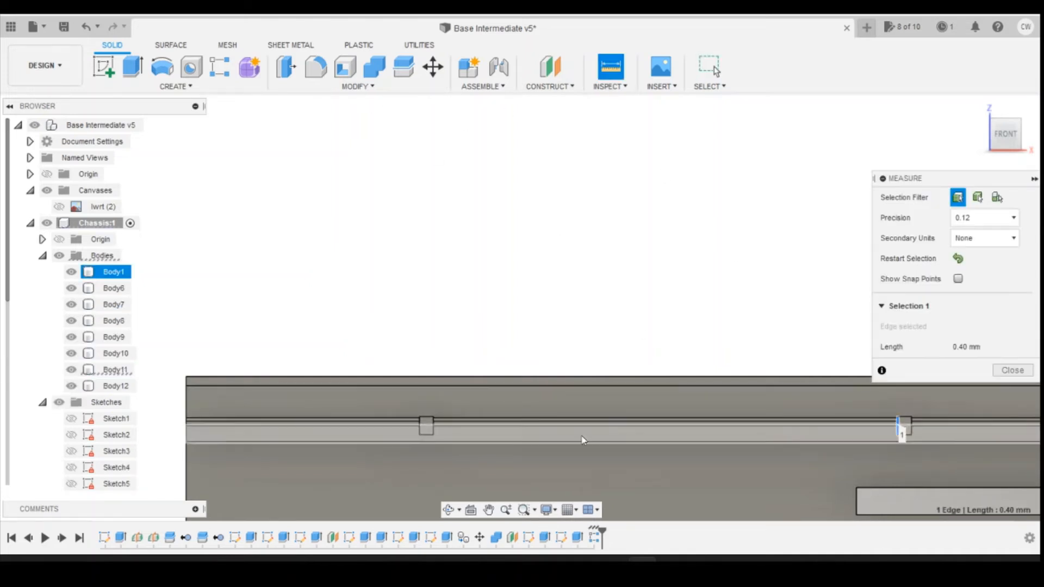
pyautogui.click(432, 426)
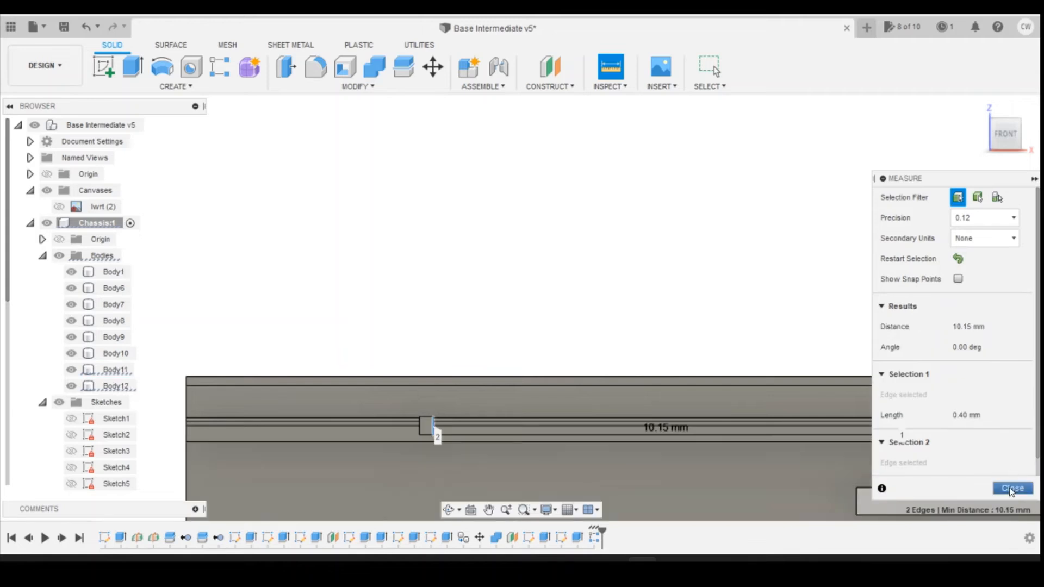
pyautogui.click(1011, 487)
# - Remeasure the distance from the last block's outer side edge to the chassis's end corner
pyautogui.click(610, 68)
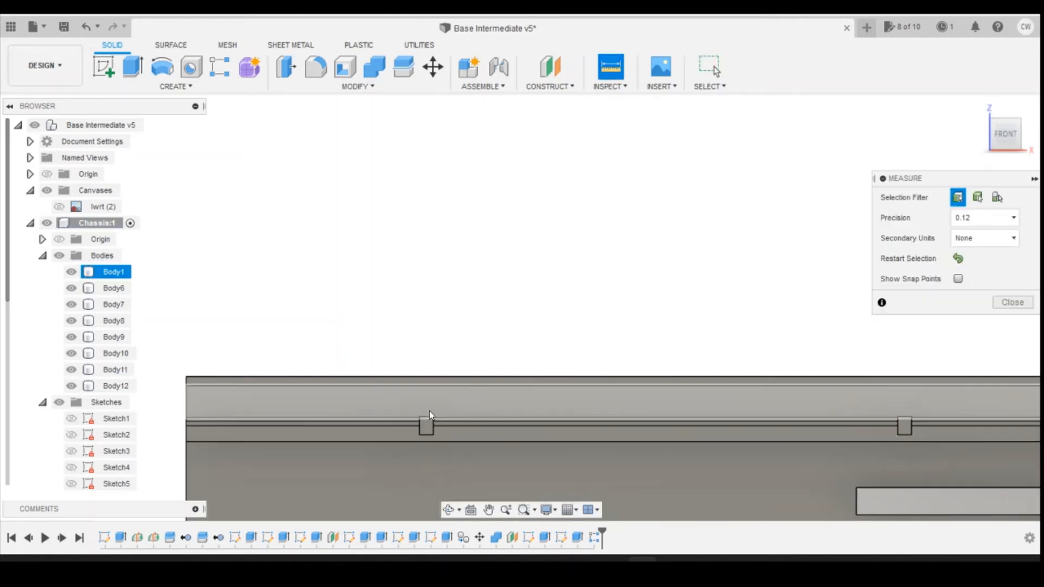
pyautogui.click(420, 430)
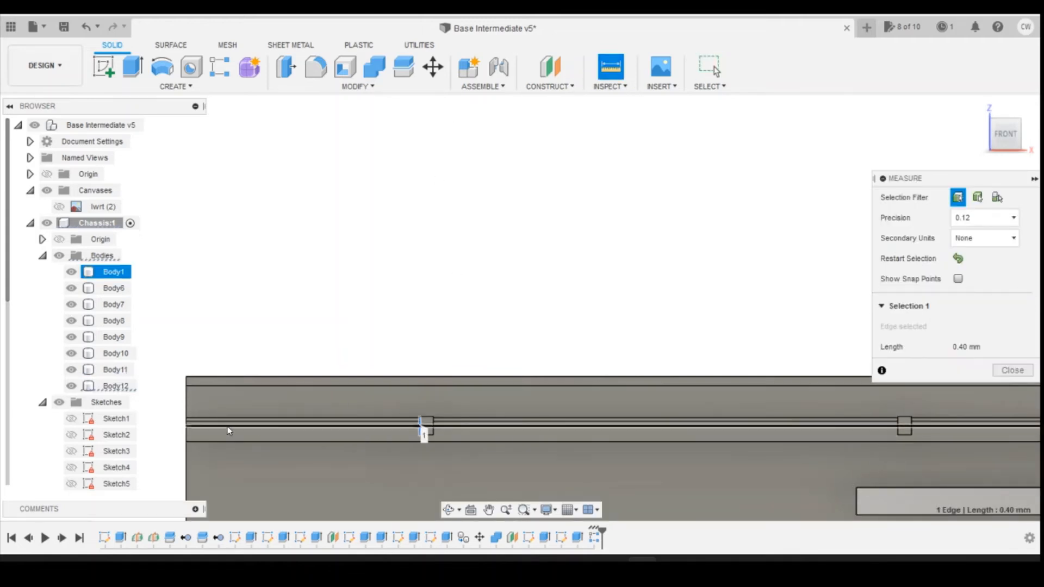
pyautogui.click(185, 425)
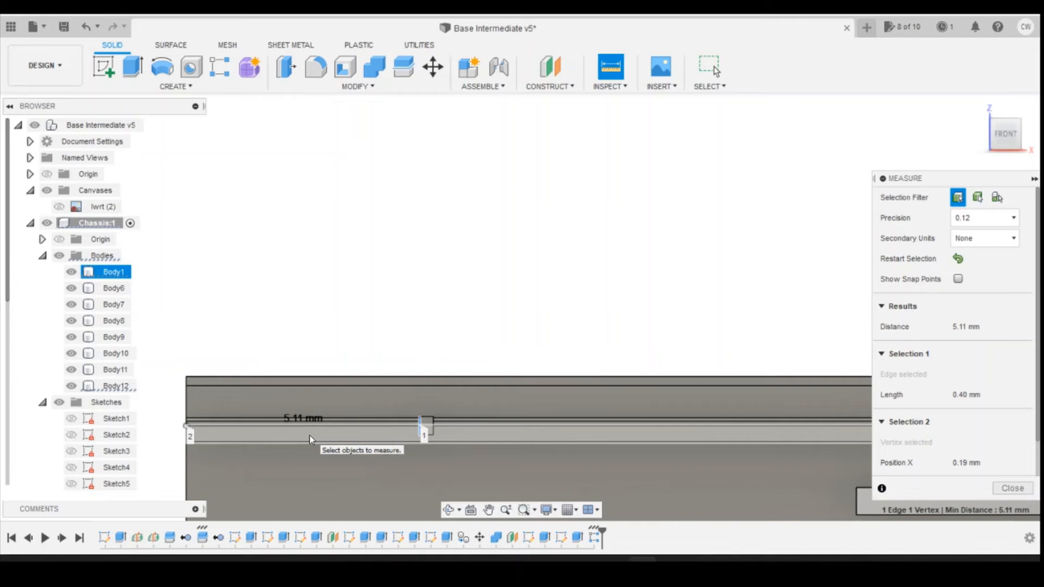
pyautogui.click(1013, 488)
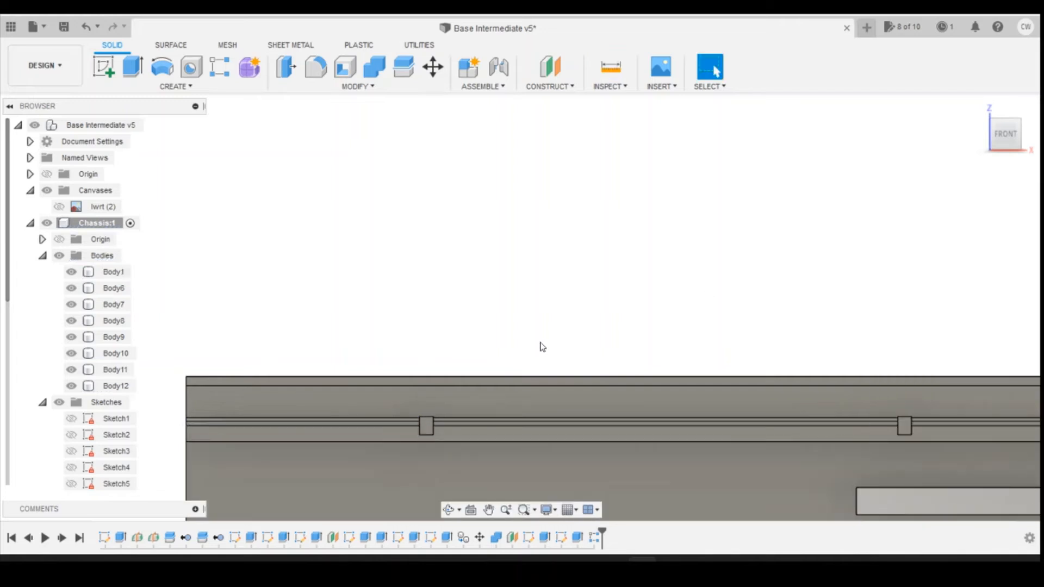
# - Examine the row of patterned blocks along the full chassis side, in front view and at an oblique angle
pyautogui.scroll(-3, 527, 327)
pyautogui.scroll(-2, 440, 357)
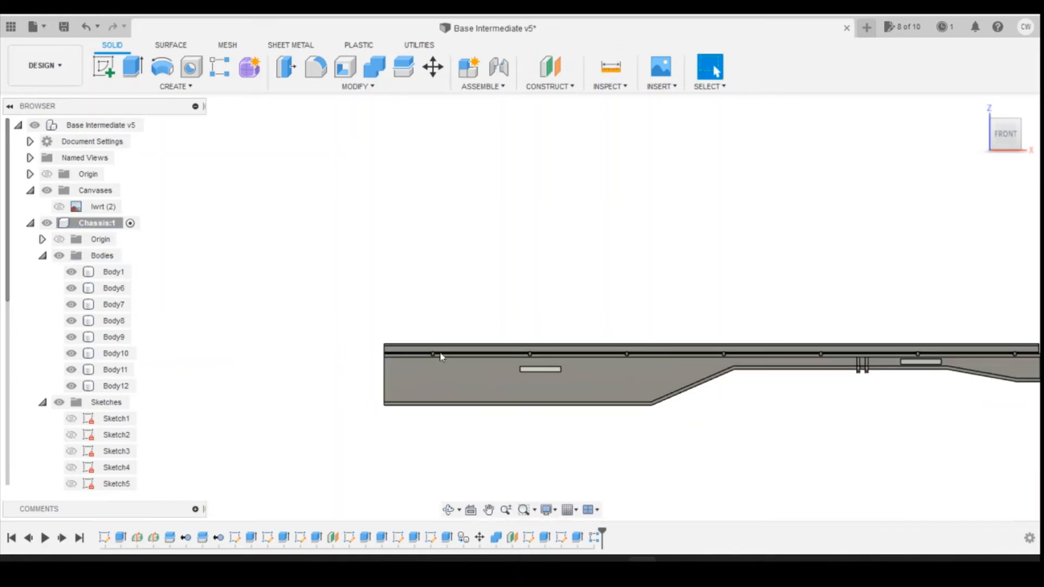
pyautogui.scroll(-2, 441, 356)
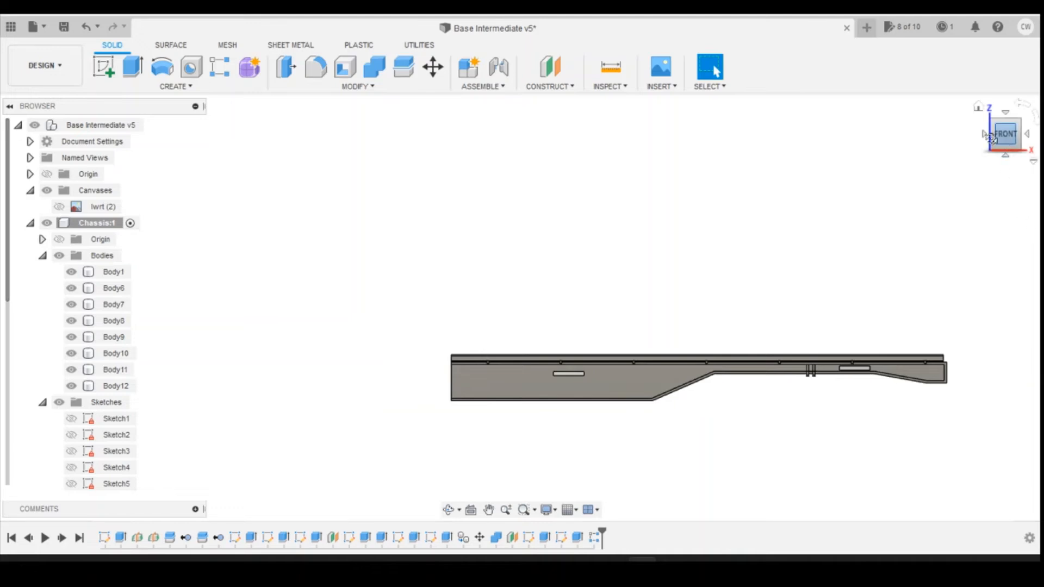
pyautogui.moveTo(988, 135)
pyautogui.mouseDown()
pyautogui.moveTo(976, 136)
pyautogui.moveTo(980, 149)
pyautogui.mouseUp()
pyautogui.scroll(5, 745, 491)
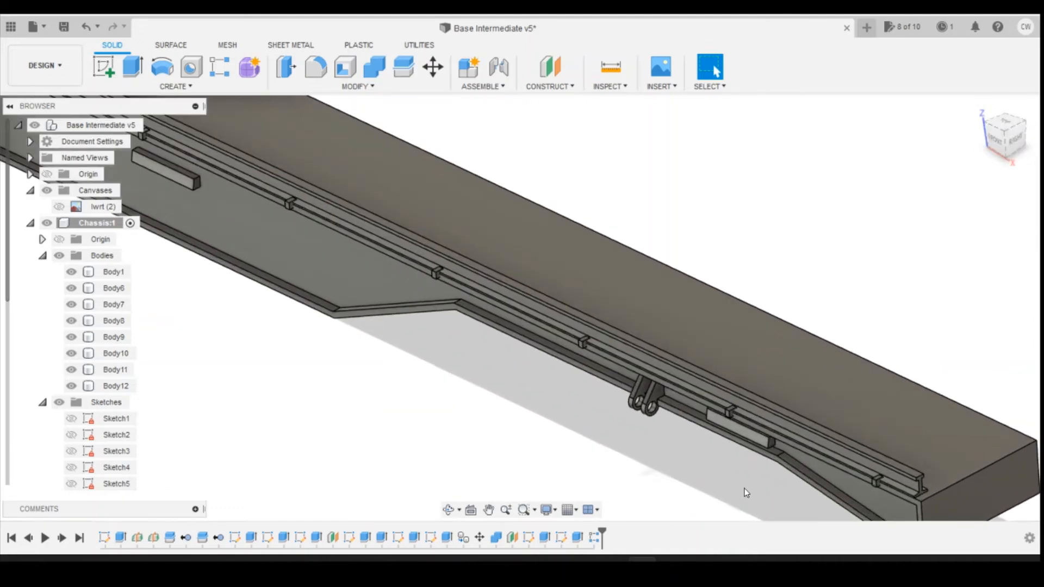
pyautogui.scroll(3, 747, 492)
pyautogui.scroll(-2, 682, 351)
pyautogui.scroll(-2, 911, 359)
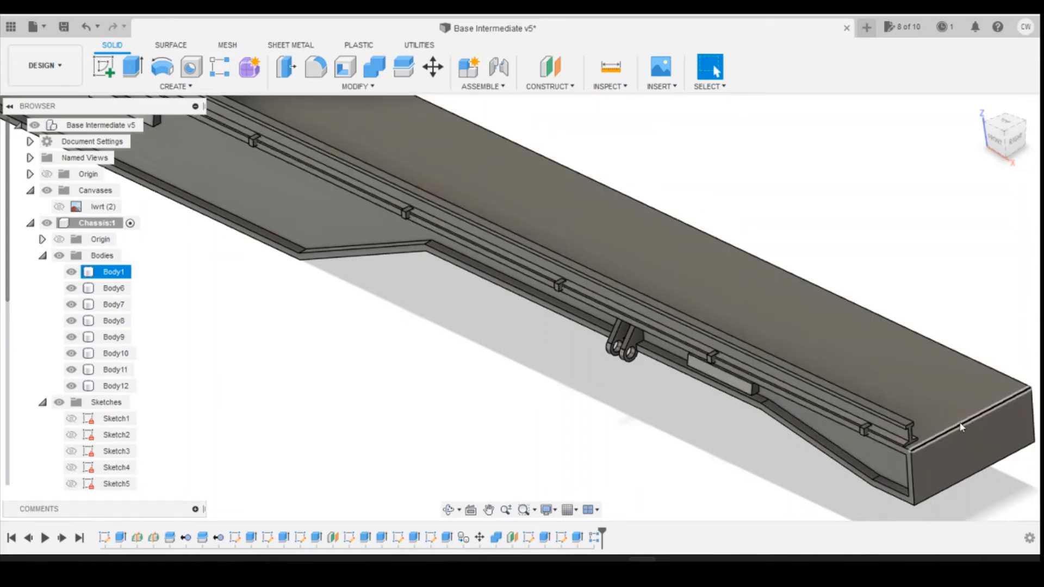
# - Construct a midplane between the two opposite side faces of the rail's head
pyautogui.click(1021, 144)
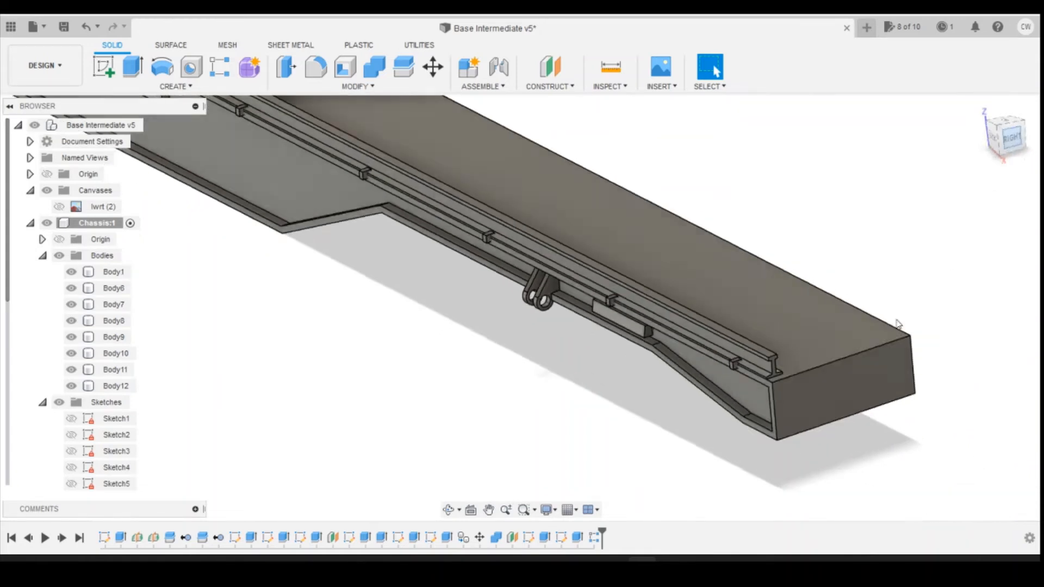
pyautogui.scroll(3, 698, 266)
pyautogui.scroll(1, 698, 267)
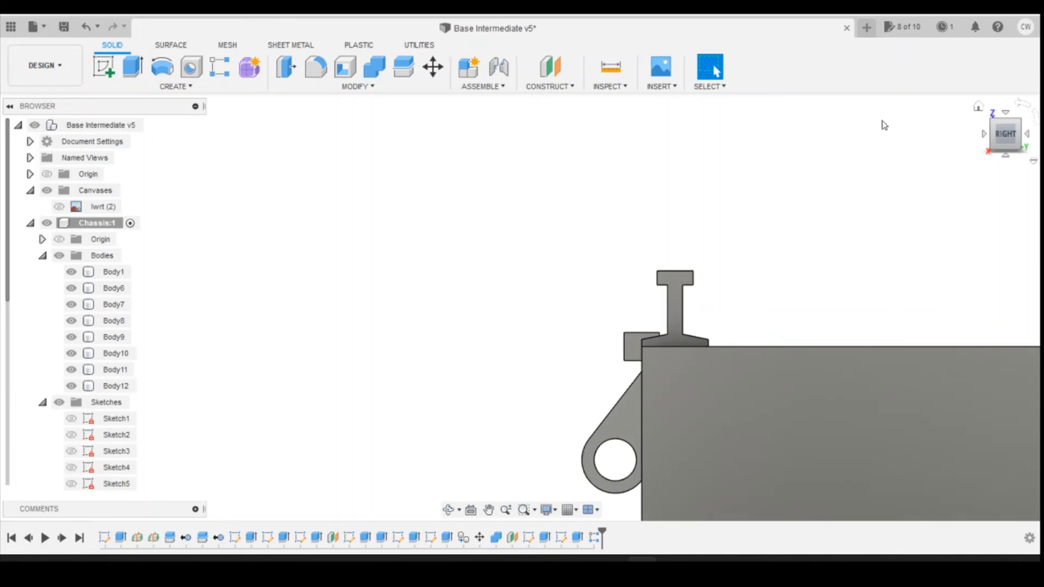
pyautogui.click(549, 86)
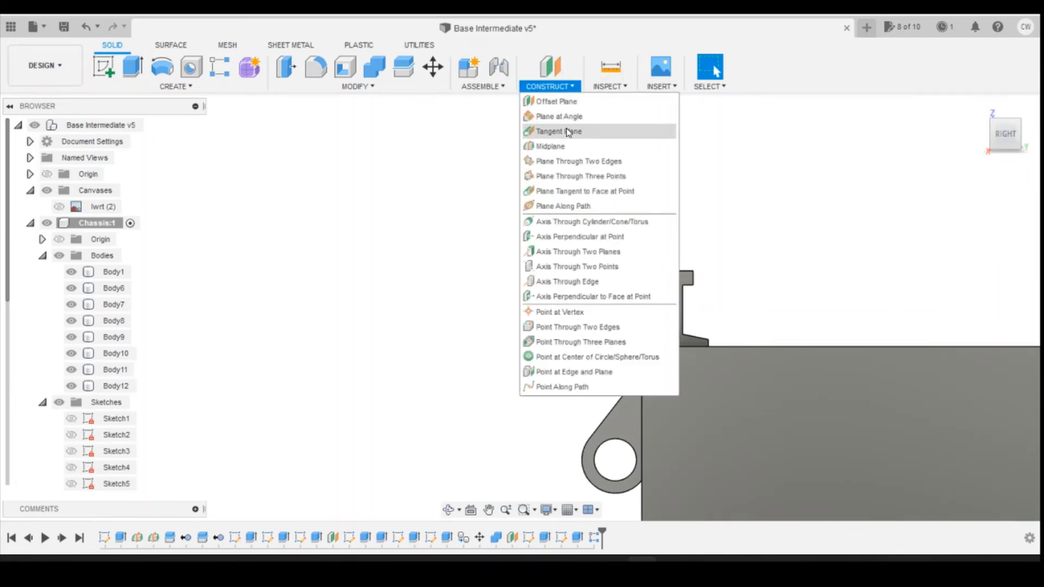
pyautogui.click(561, 146)
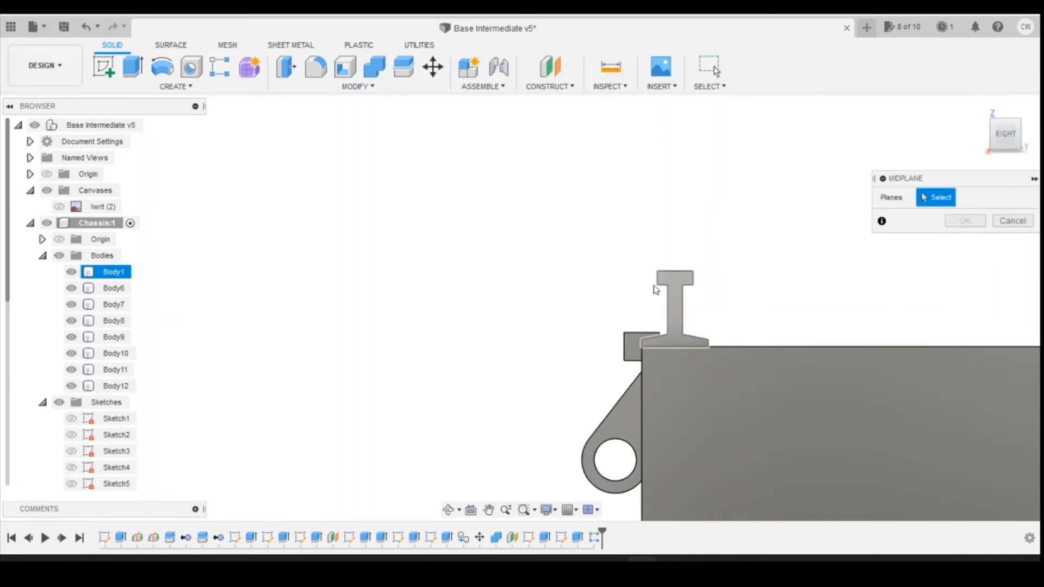
pyautogui.scroll(2, 657, 277)
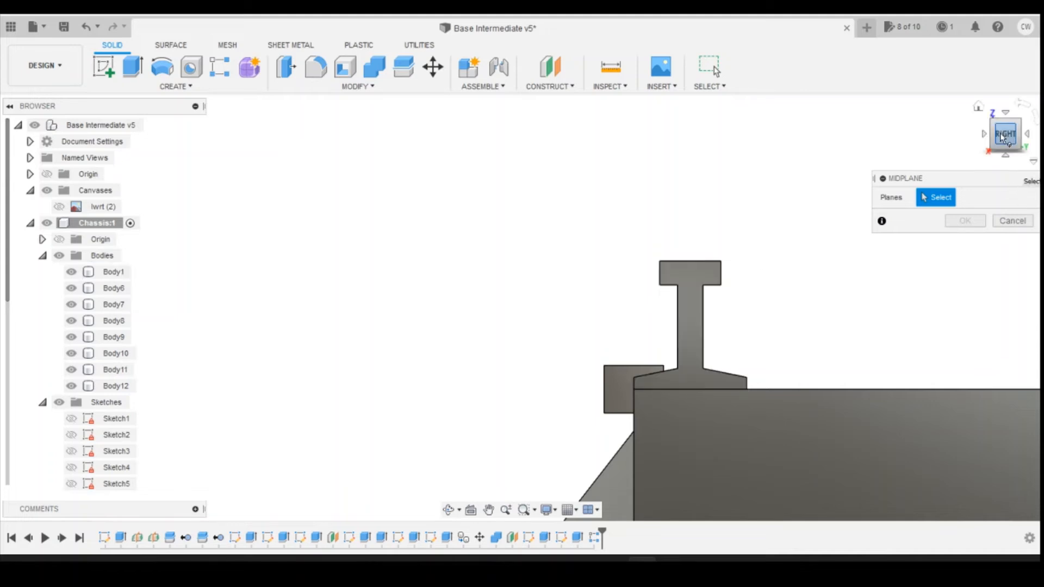
pyautogui.moveTo(1000, 137)
pyautogui.mouseDown()
pyautogui.moveTo(1036, 145)
pyautogui.moveTo(1004, 137)
pyautogui.mouseUp()
pyautogui.click(1021, 138)
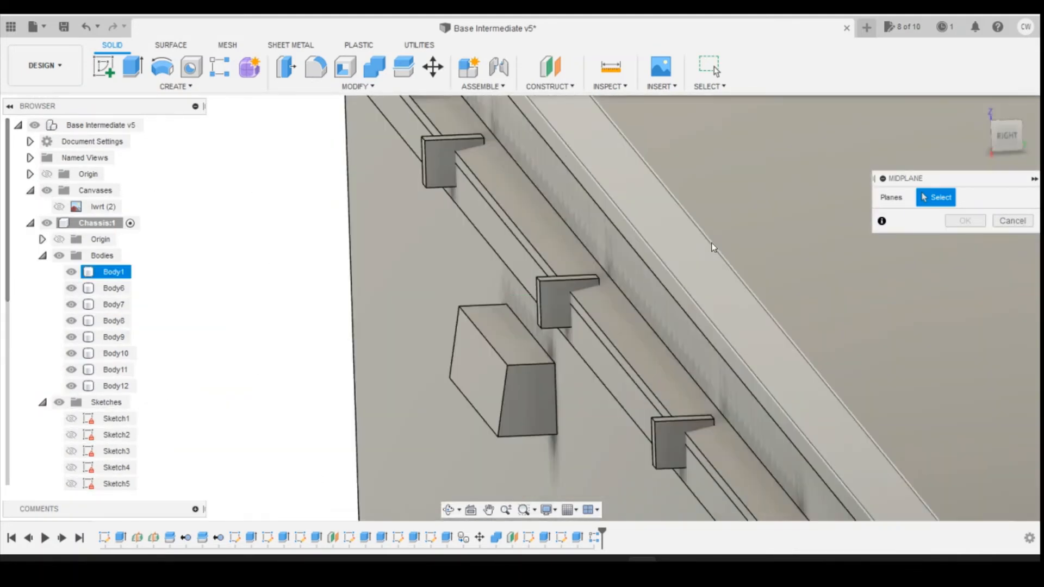
pyautogui.scroll(-6, 717, 288)
pyautogui.scroll(5, 790, 425)
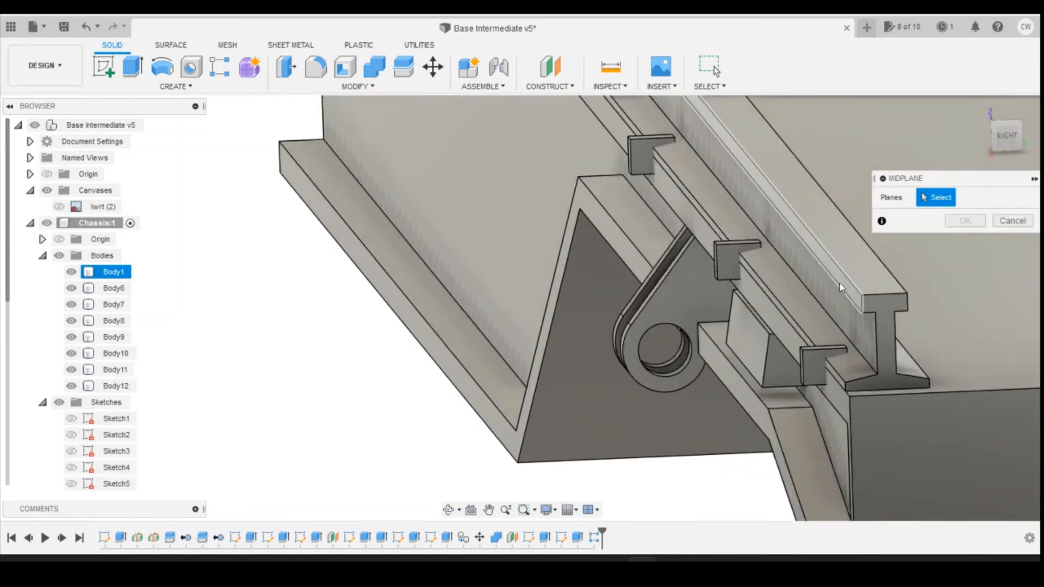
pyautogui.click(845, 281)
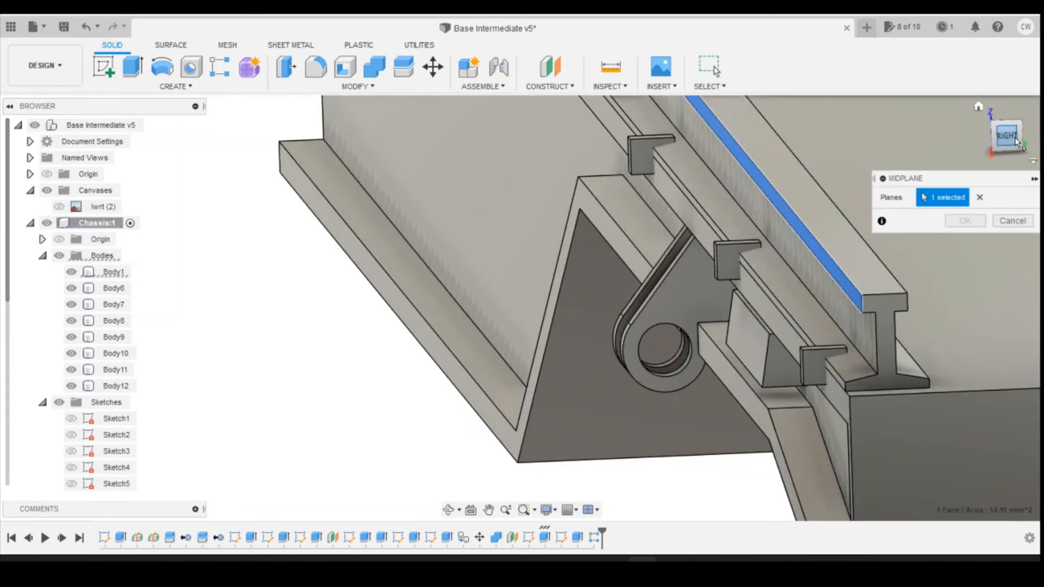
pyautogui.moveTo(1016, 142); pyautogui.dragTo(959, 143)
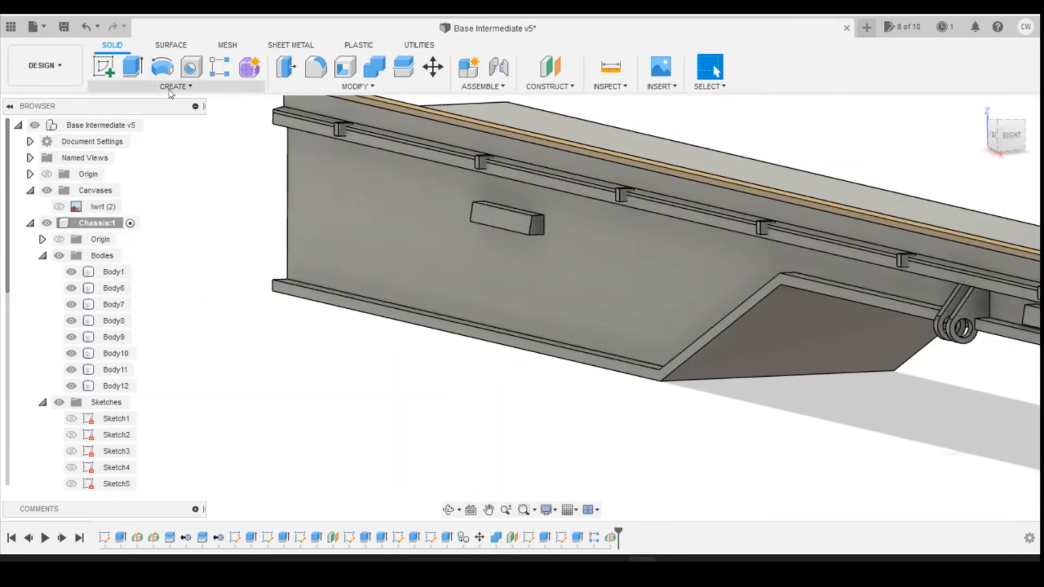
# - Mirror the seven block bodies, Body6 to Body12, across the rail's midplane with the Join operation
pyautogui.click(174, 86)
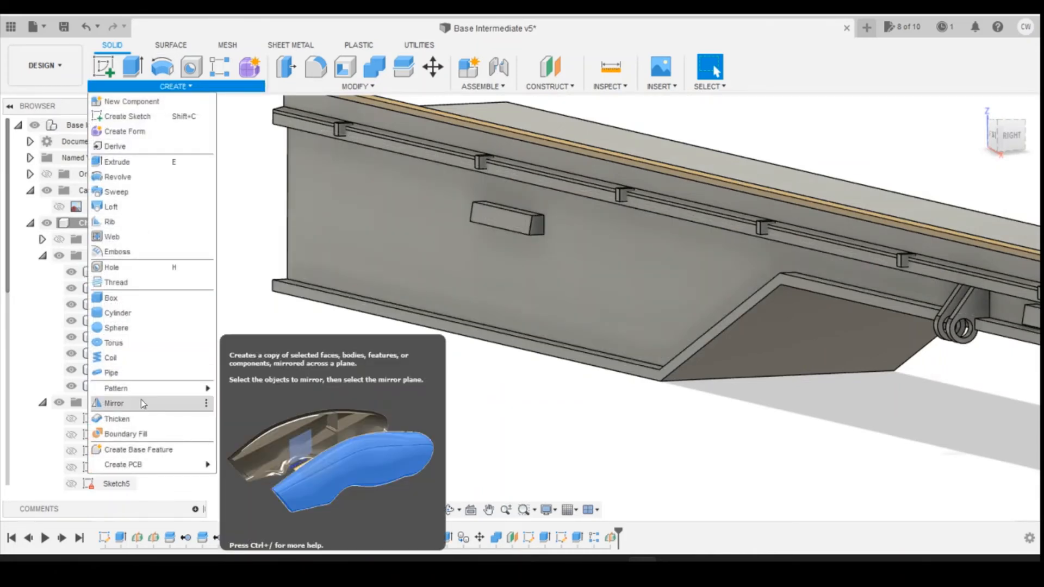
pyautogui.click(143, 401)
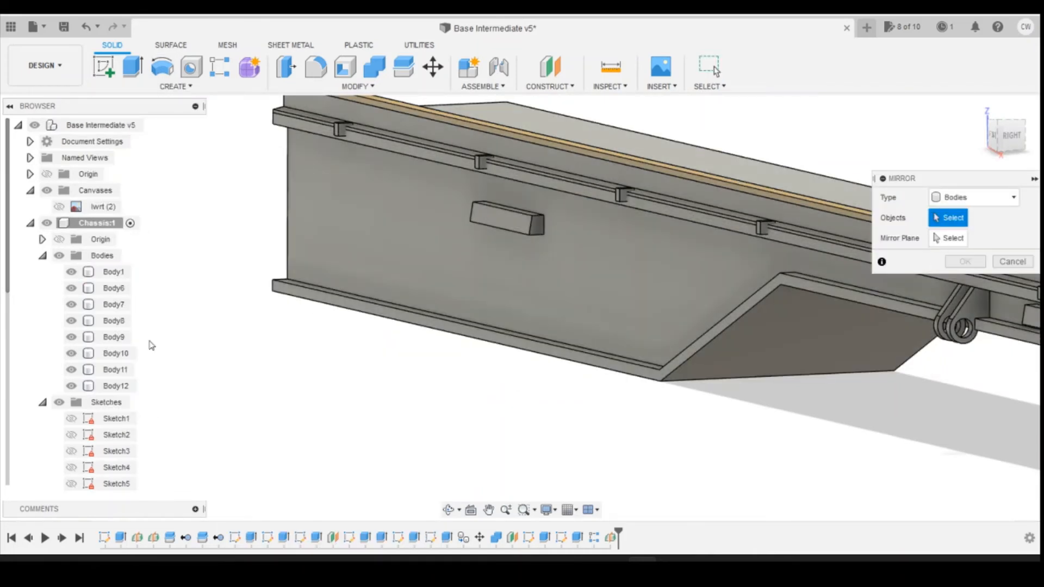
pyautogui.click(115, 289)
pyautogui.keyDown('shift'); pyautogui.click(113, 386); pyautogui.keyUp('shift')
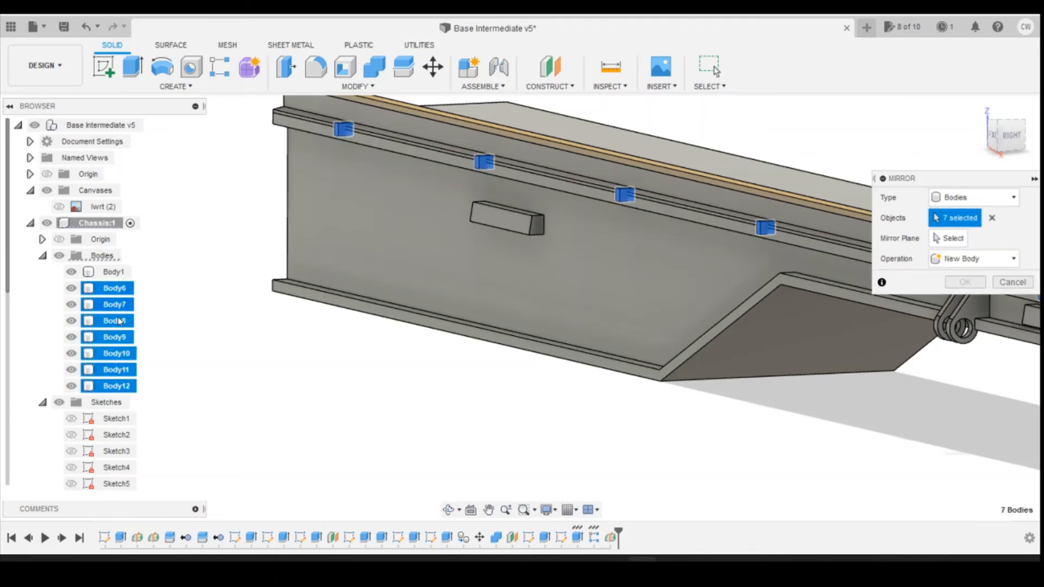
pyautogui.scroll(-3, 443, 249)
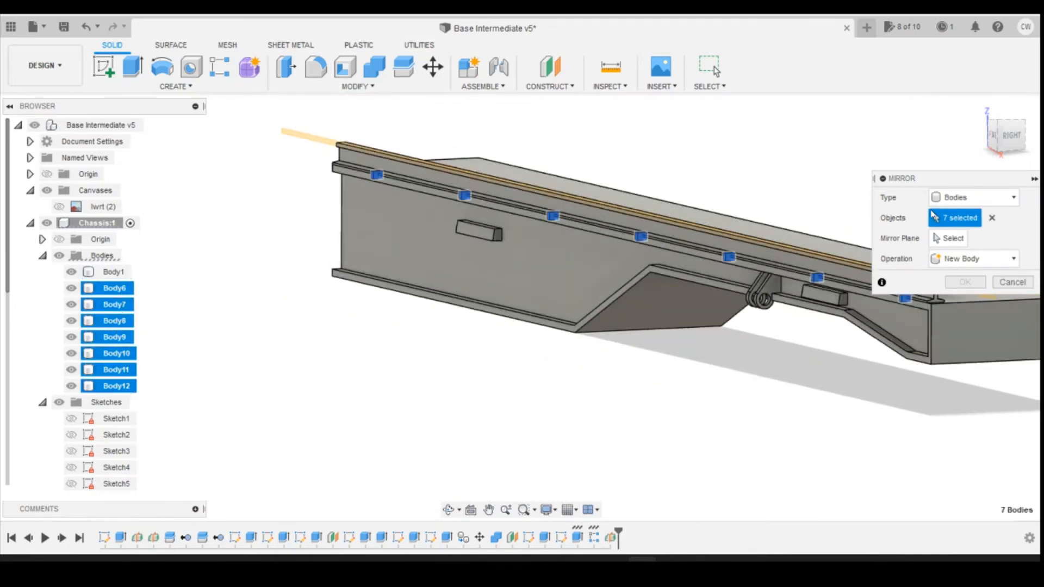
pyautogui.click(948, 243)
pyautogui.scroll(1, 805, 270)
pyautogui.scroll(-2, 313, 184)
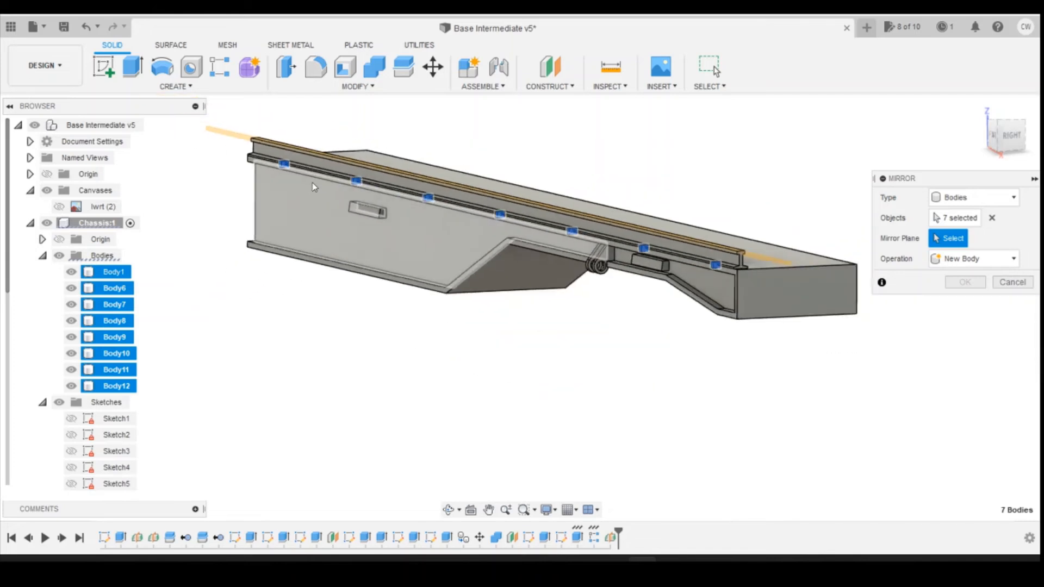
pyautogui.scroll(1, 591, 211)
pyautogui.scroll(2, 655, 229)
pyautogui.click(793, 267)
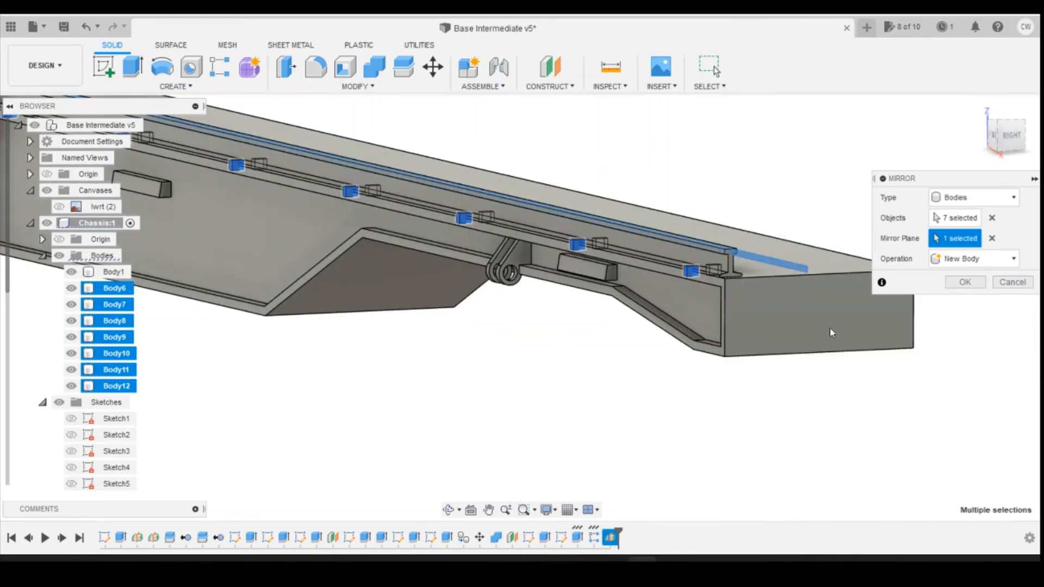
pyautogui.click(973, 264)
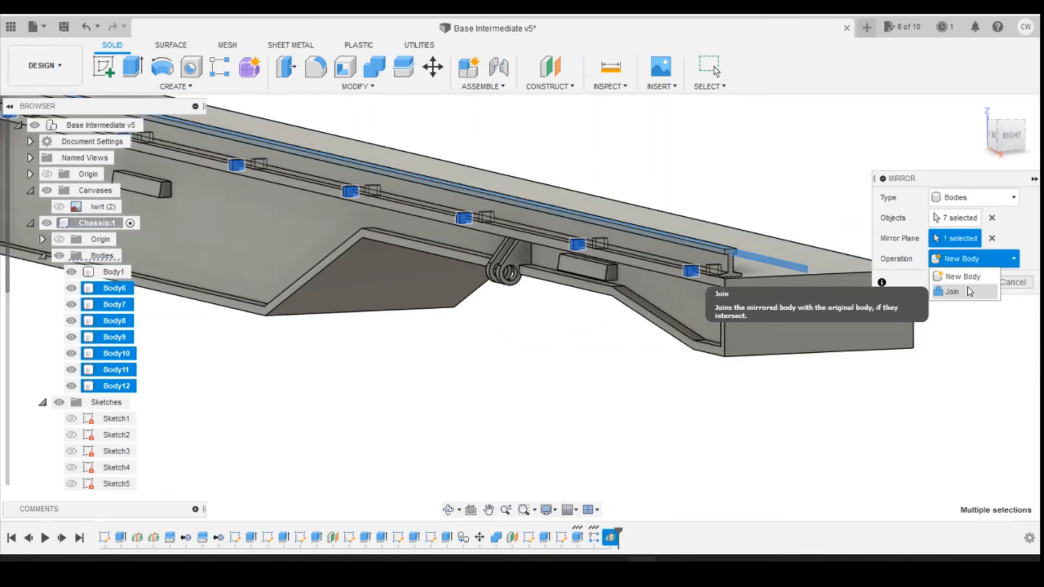
pyautogui.click(968, 289)
pyautogui.click(966, 282)
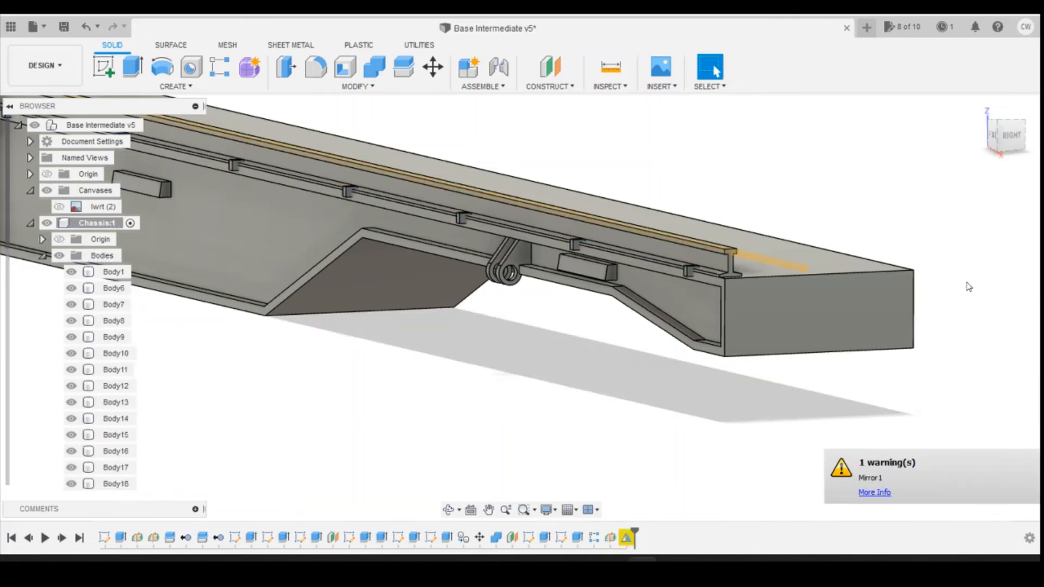
# - Change the block mirror feature's operation to New Body
pyautogui.moveTo(1007, 136)
pyautogui.mouseDown()
pyautogui.moveTo(953, 140)
pyautogui.moveTo(1006, 140)
pyautogui.mouseUp()
pyautogui.click(628, 540)
pyautogui.rightClick(629, 540)
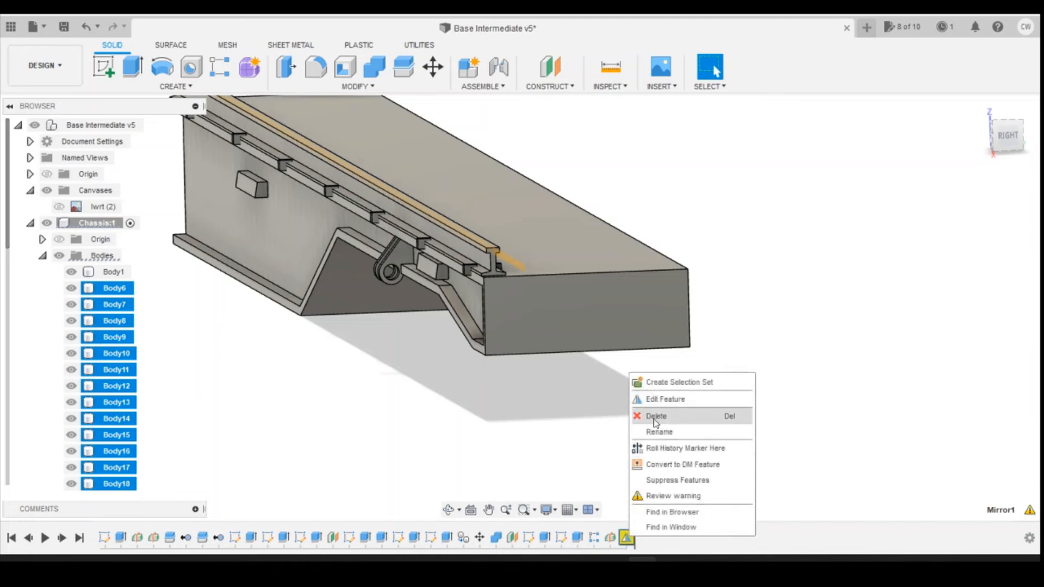
pyautogui.click(671, 397)
pyautogui.click(973, 259)
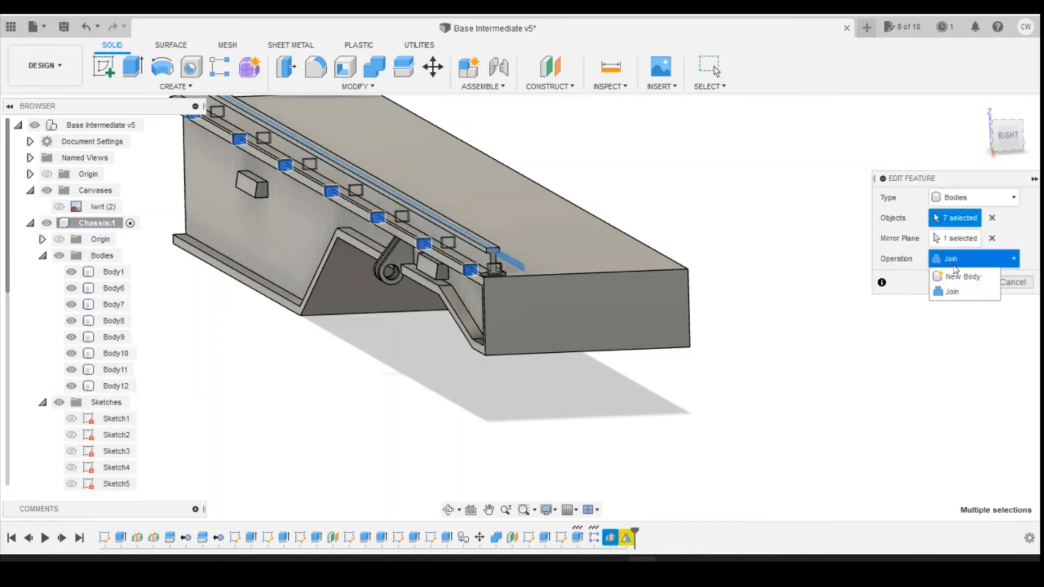
pyautogui.click(962, 278)
pyautogui.click(964, 282)
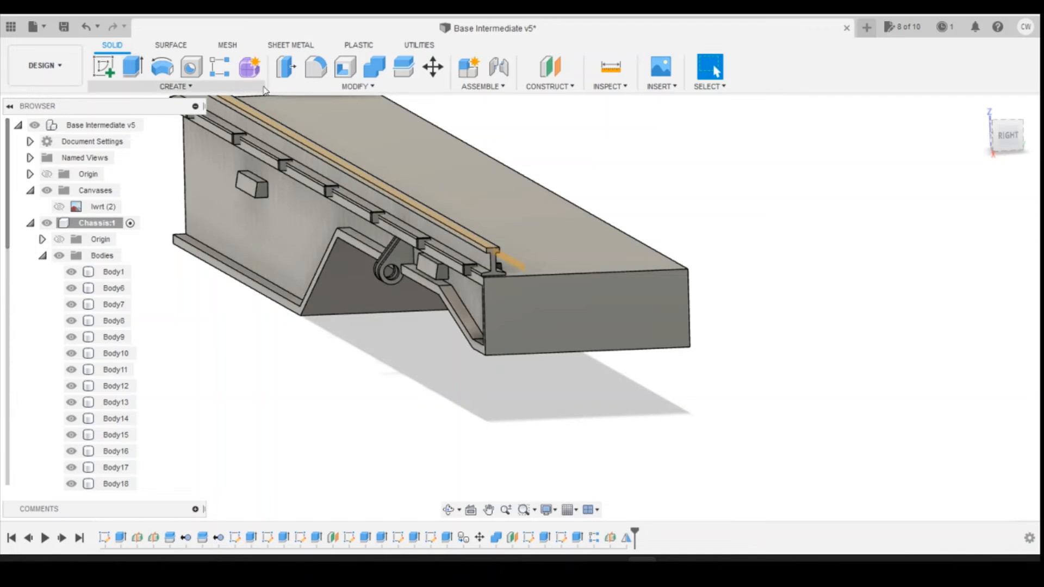
# - Try to combine all fourteen block bodies with the chassis body, Body1, as a join
pyautogui.click(374, 68)
pyautogui.click(112, 273)
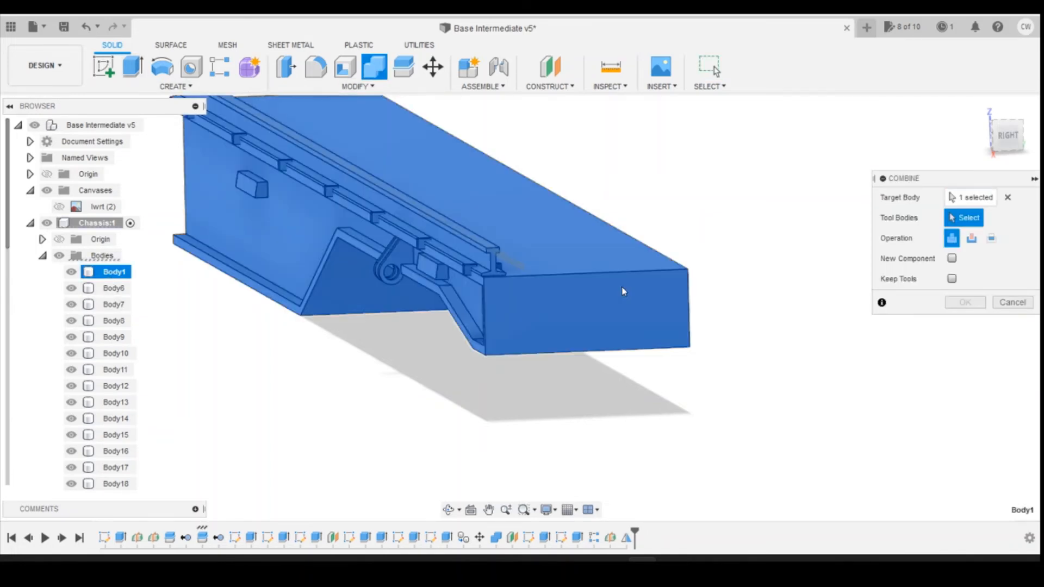
pyautogui.click(112, 289)
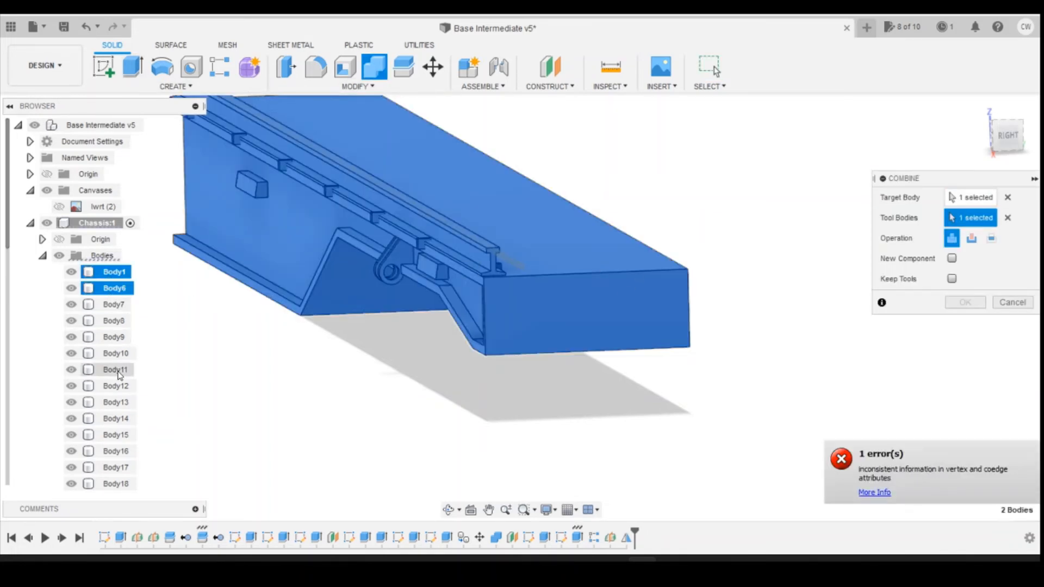
pyautogui.scroll(-1, 117, 435)
pyautogui.keyDown('shift'); pyautogui.click(116, 451); pyautogui.keyUp('shift')
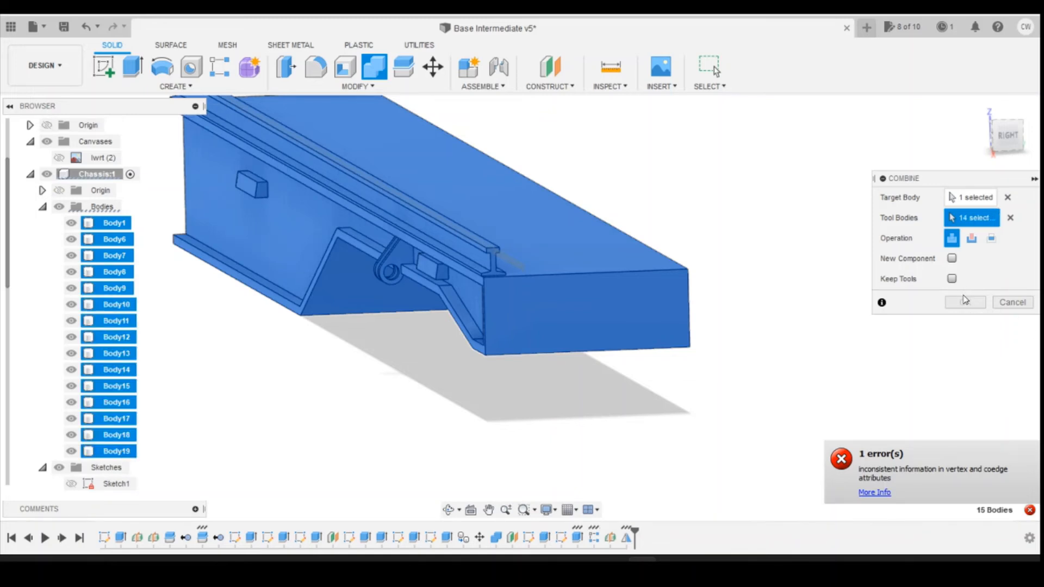
pyautogui.click(1013, 302)
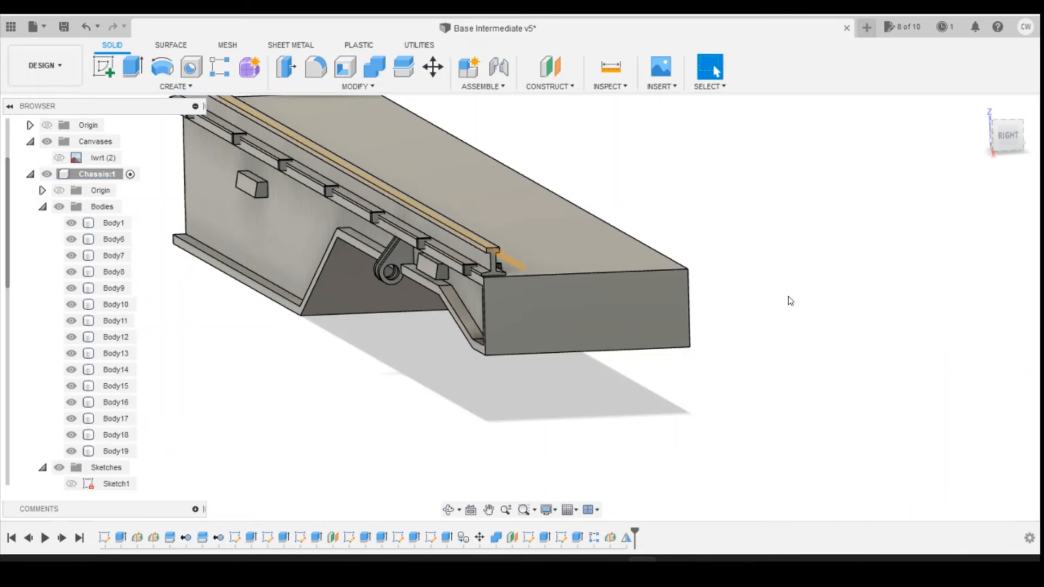
# - Try to combine only the end block, Body6, with the chassis body, Body1
pyautogui.click(117, 241)
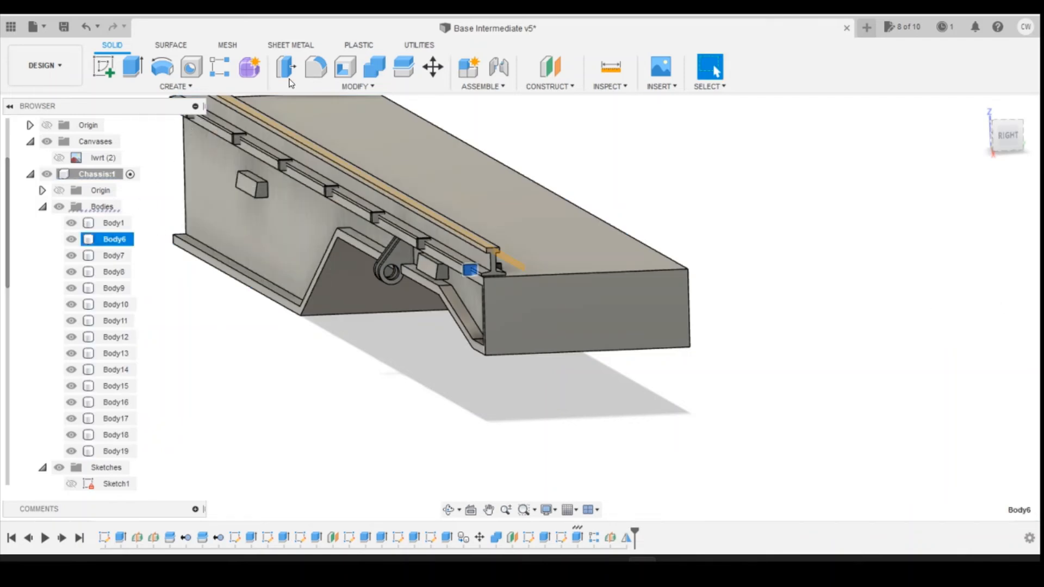
pyautogui.click(733, 211)
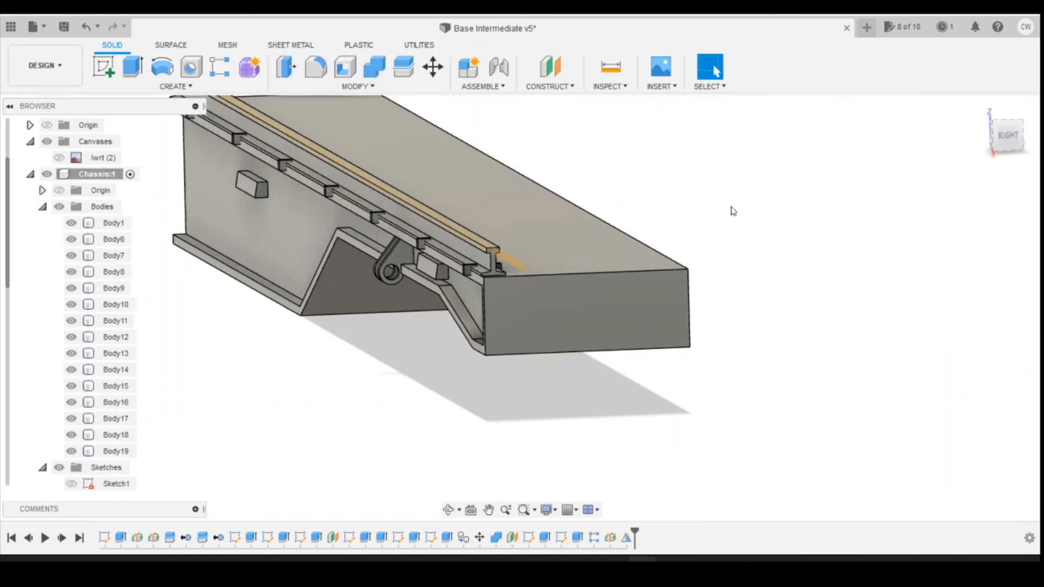
pyautogui.click(375, 68)
pyautogui.click(238, 294)
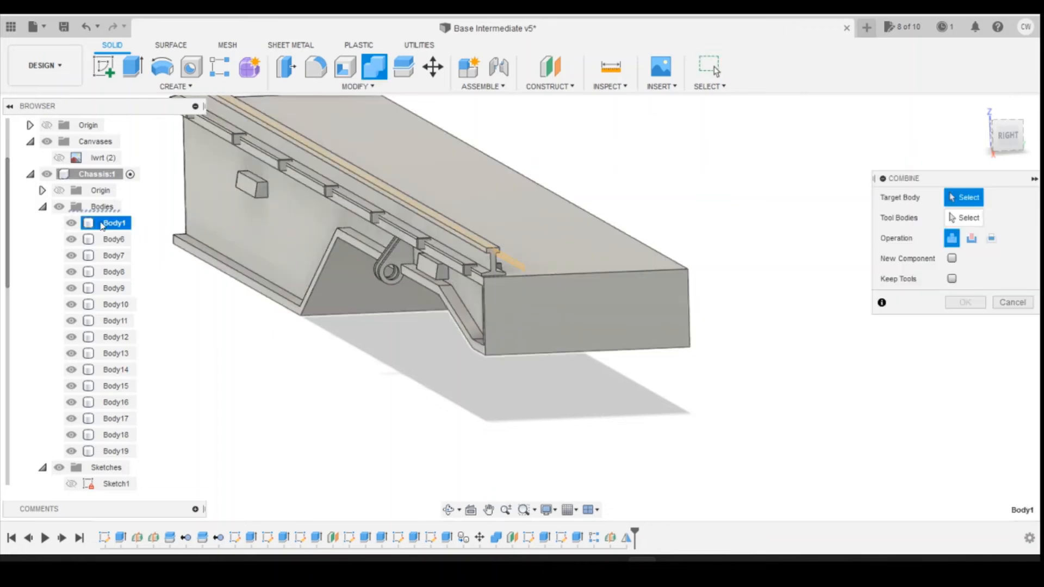
pyautogui.click(111, 238)
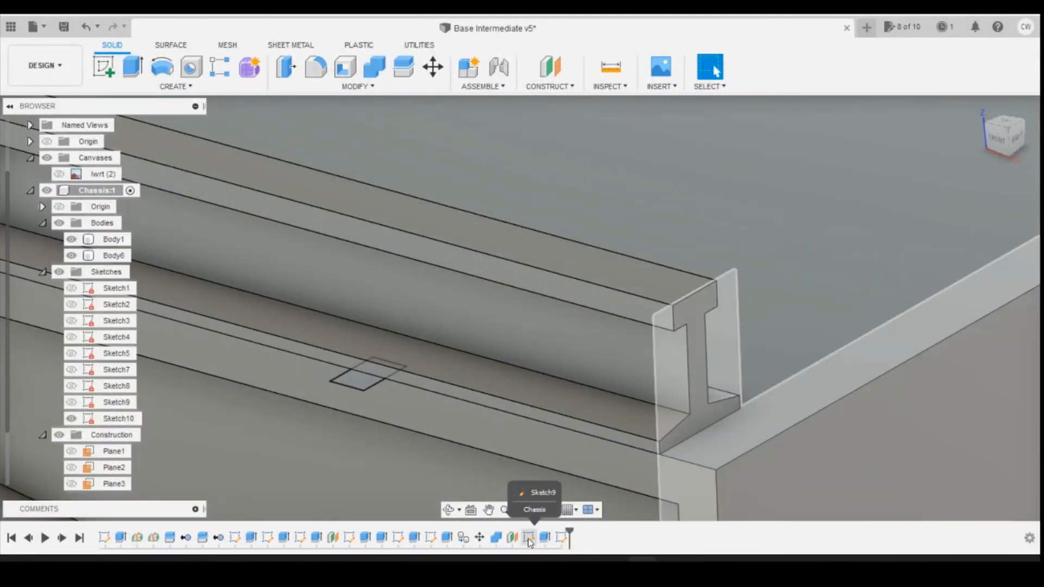
# - Review the settings of the rail's extrusion feature, including its operation type
pyautogui.rightClick(545, 538)
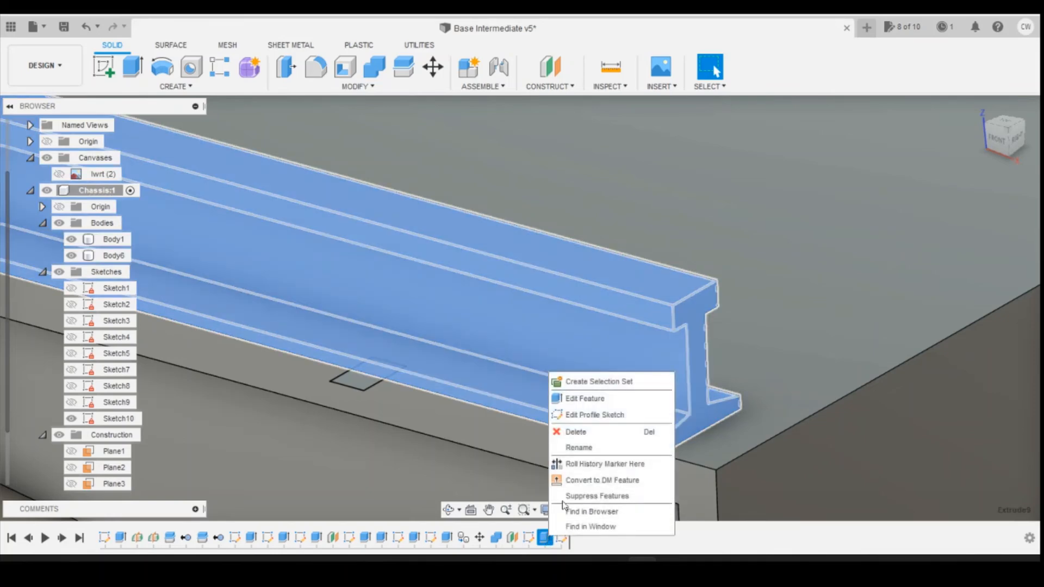
pyautogui.click(585, 399)
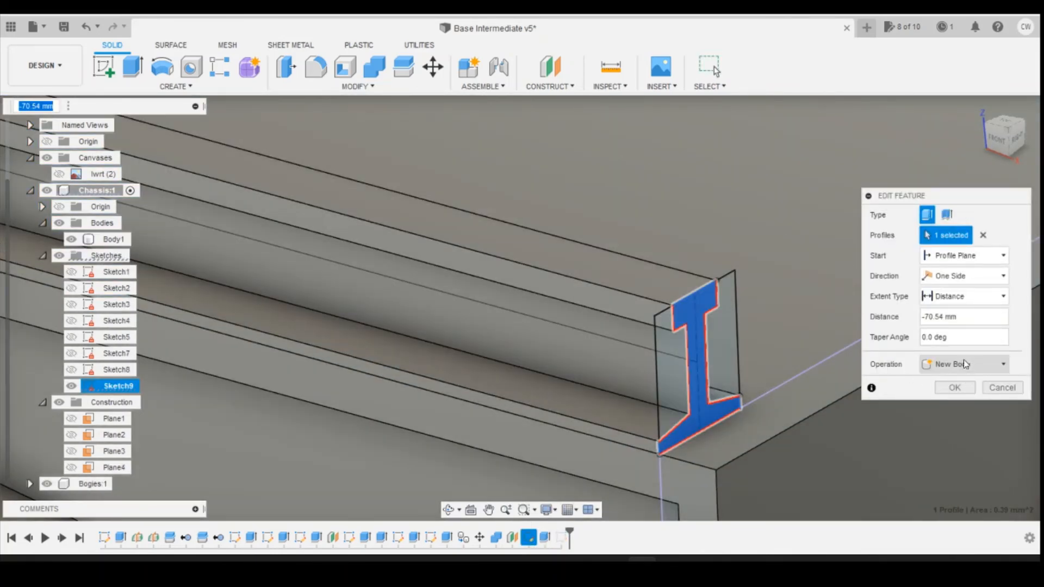
pyautogui.click(942, 391)
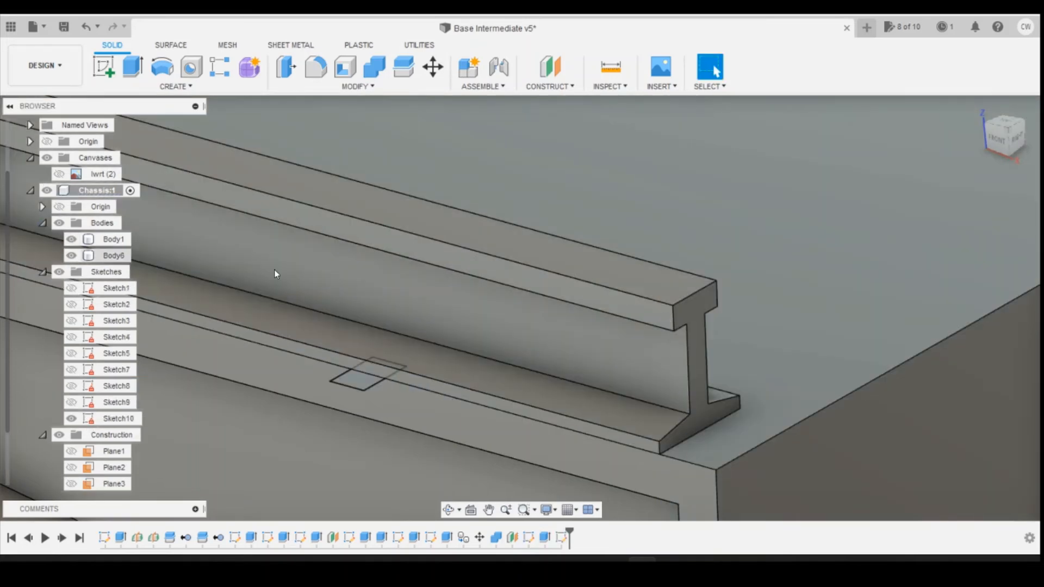
# - Open the block's rectangle sketch, Sketch10, for editing
pyautogui.click(562, 539)
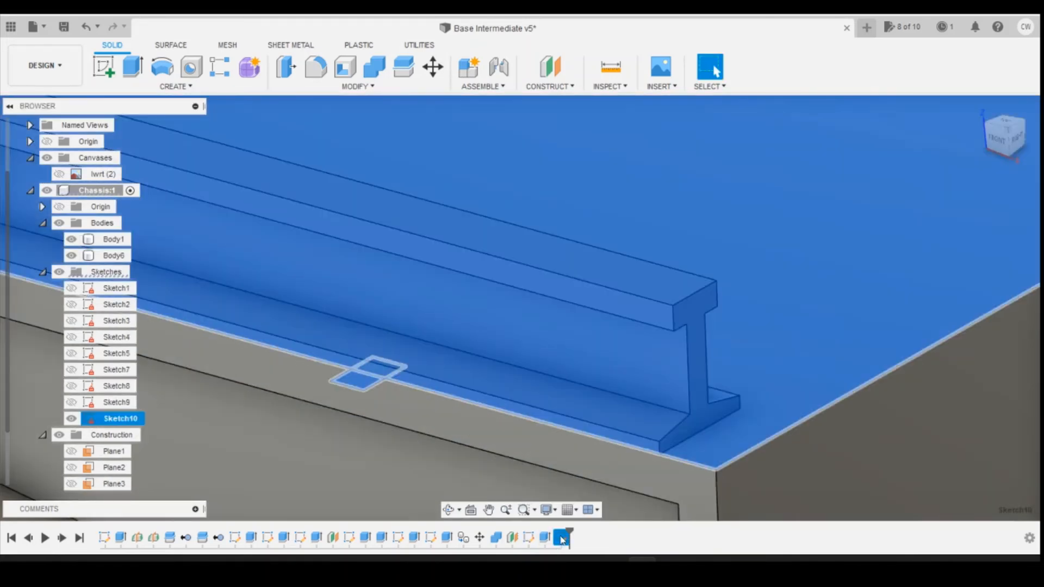
pyautogui.rightClick(562, 538)
pyautogui.press('Escape')
pyautogui.press('Escape')
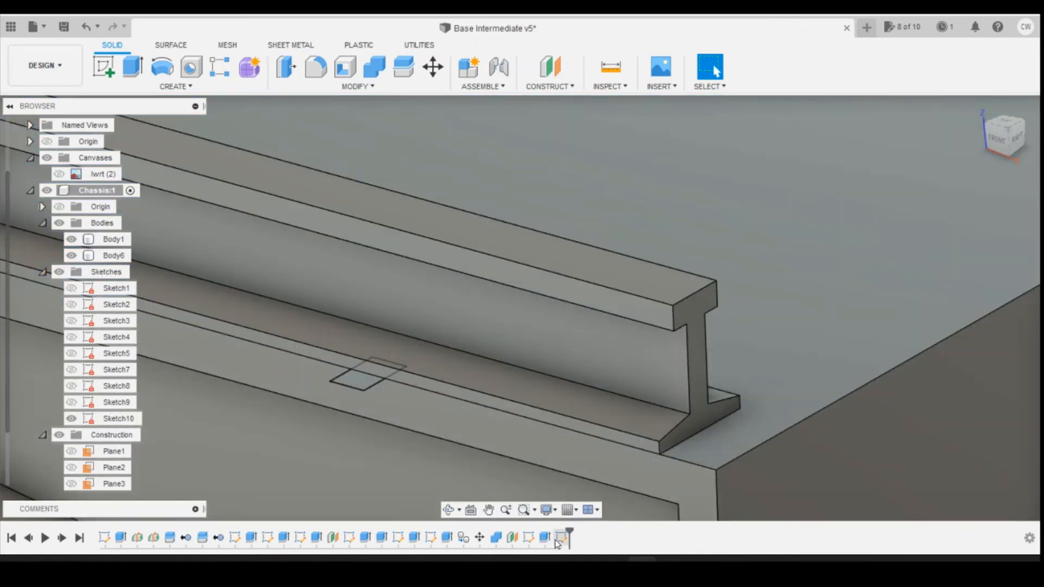
pyautogui.rightClick(558, 543)
pyautogui.click(597, 404)
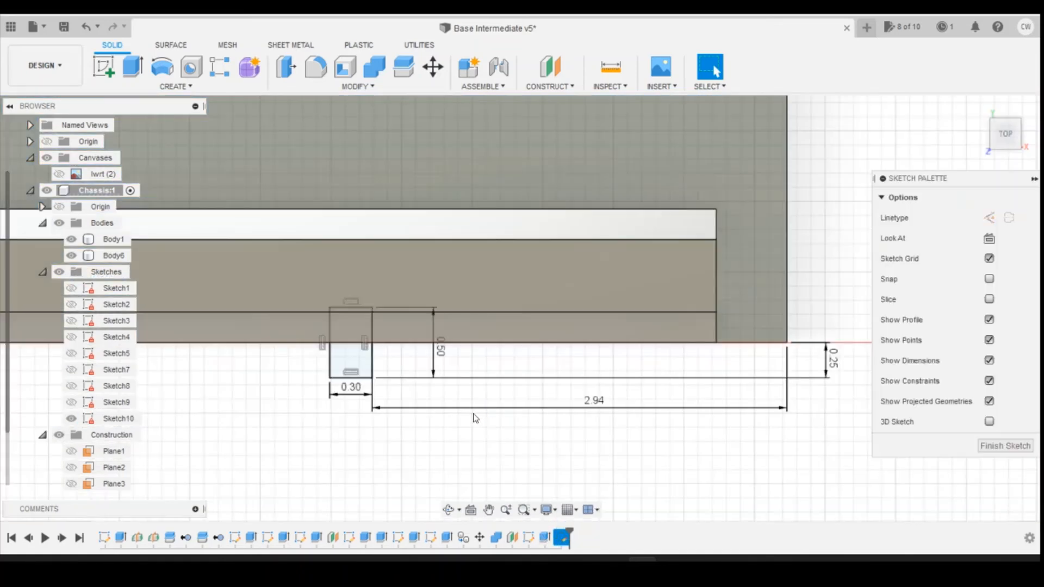
# - Extrude both profiles of the block sketch symmetrically by 0.20 mm, joined to the chassis body
pyautogui.click(348, 336)
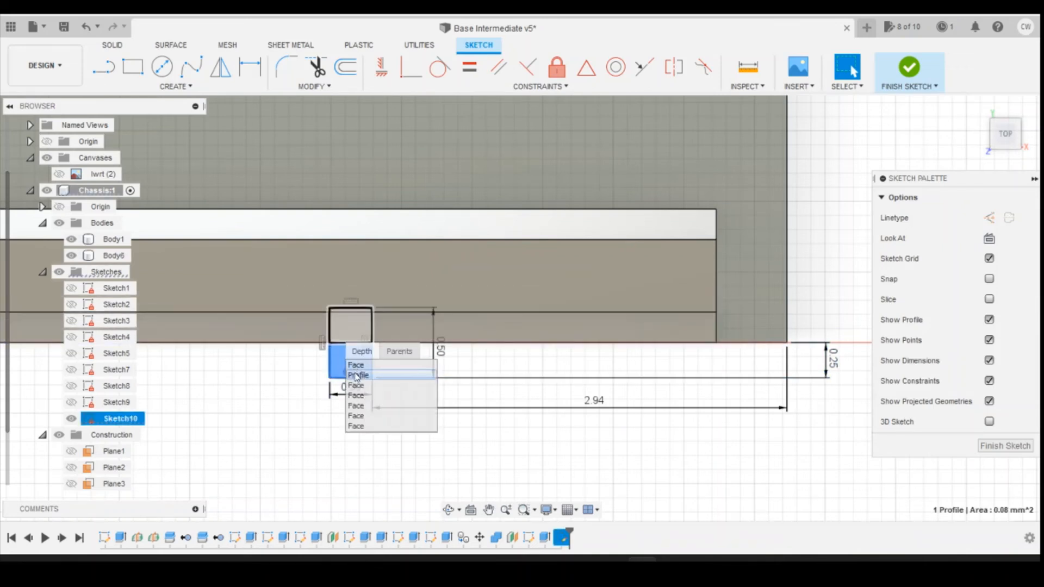
pyautogui.click(357, 375)
pyautogui.rightClick(351, 360)
pyautogui.click(330, 419)
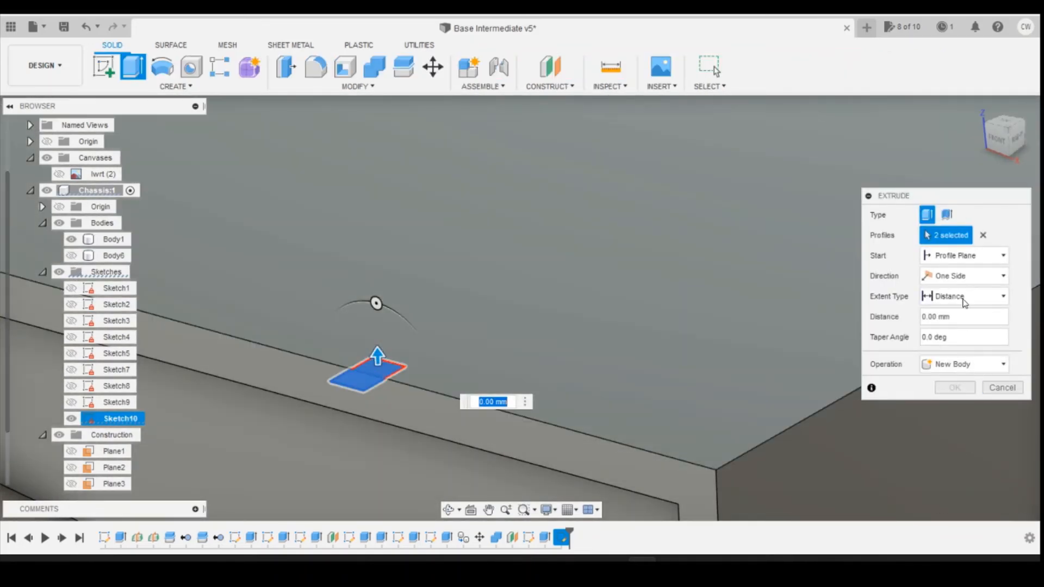
pyautogui.click(963, 276)
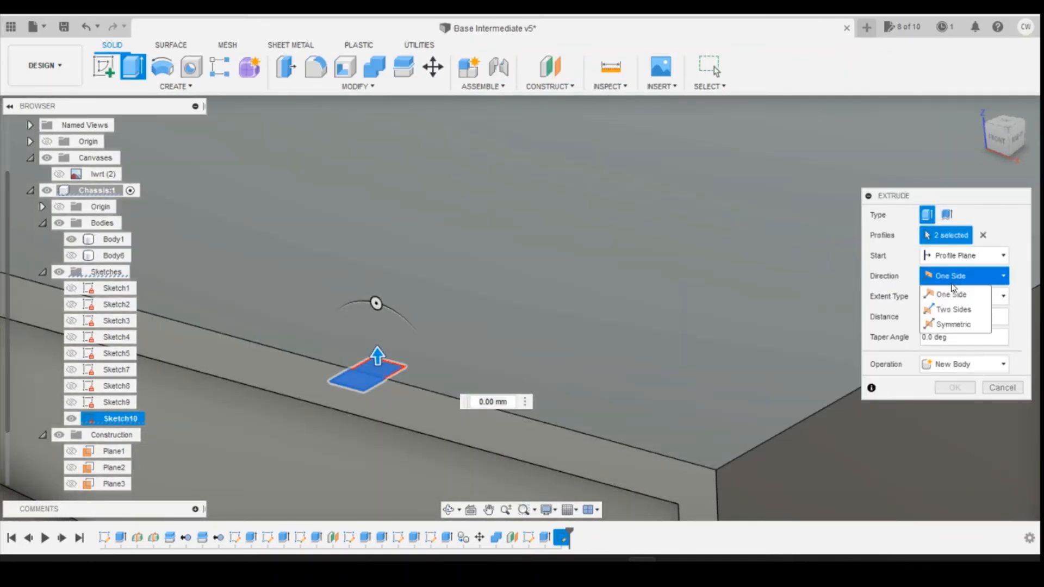
pyautogui.click(949, 322)
pyautogui.click(948, 386)
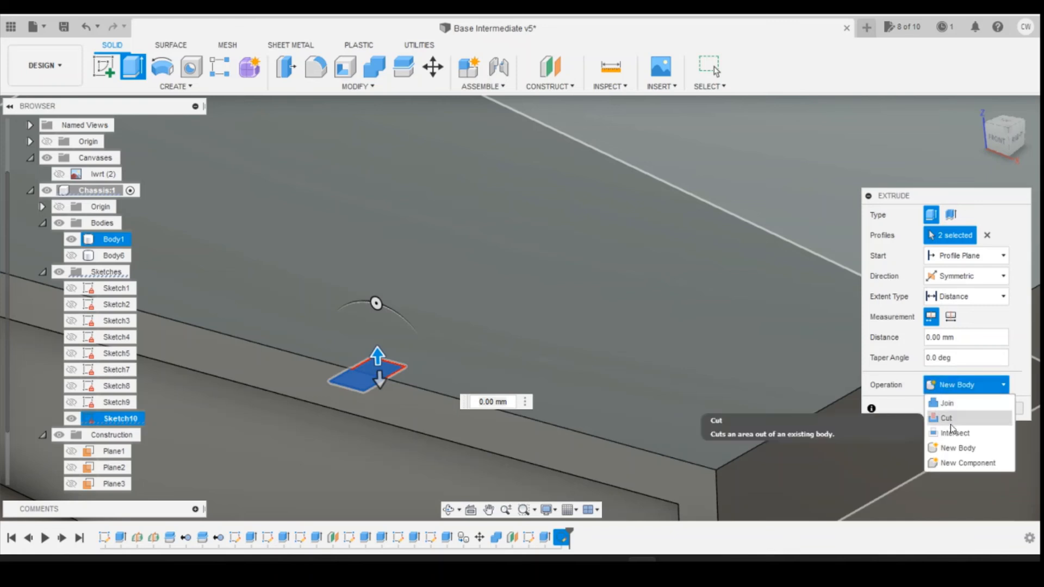
pyautogui.click(957, 408)
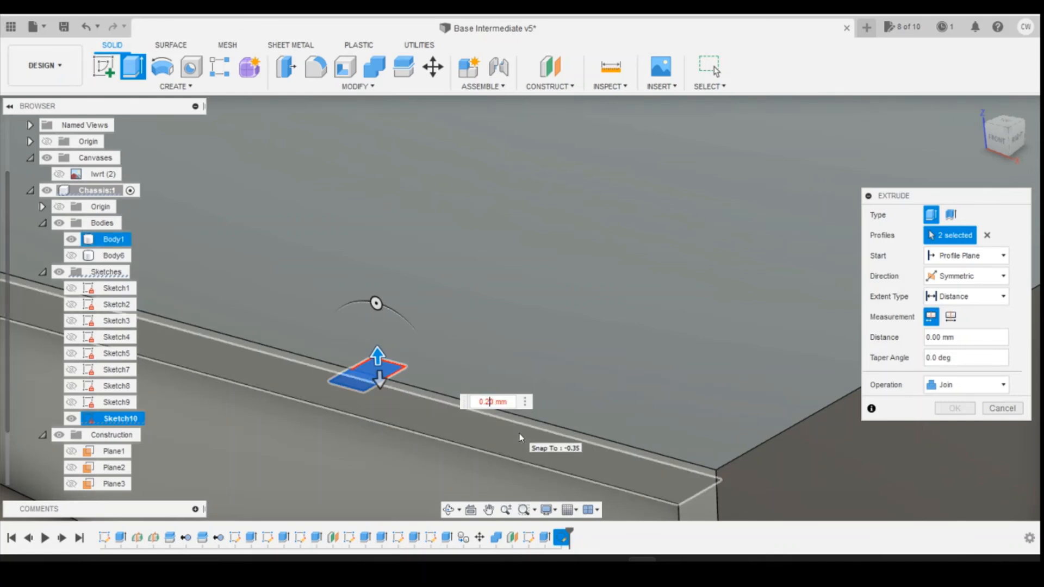
pyautogui.moveTo(521, 438); pyautogui.dragTo(519, 432)
pyautogui.press('Return')
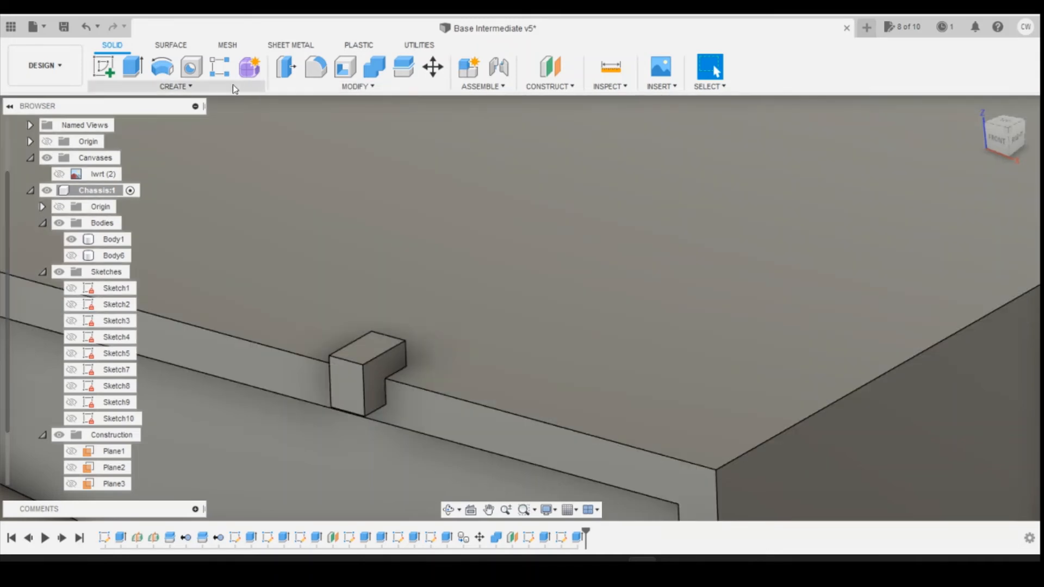
pyautogui.click(220, 67)
pyautogui.scroll(-2, 888, 386)
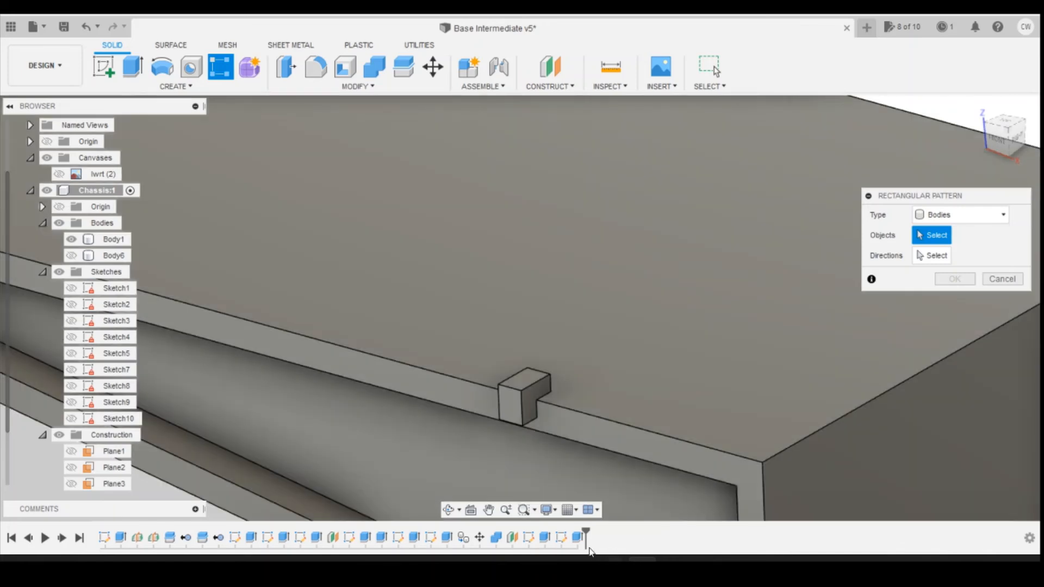
pyautogui.press('Escape')
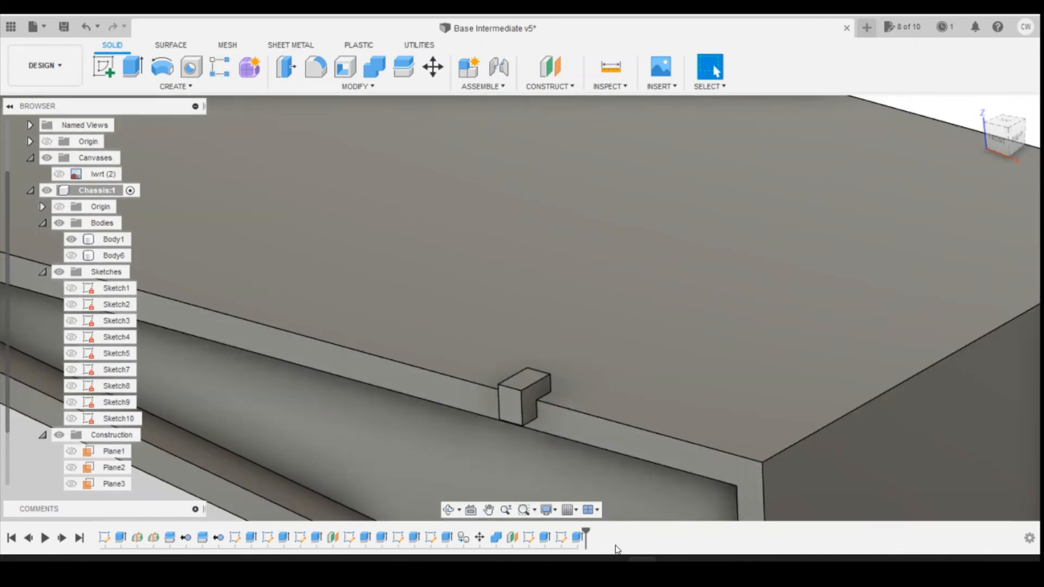
# - Change the operation of the block's extrusion feature from joining to New Body
pyautogui.rightClick(578, 544)
pyautogui.click(615, 402)
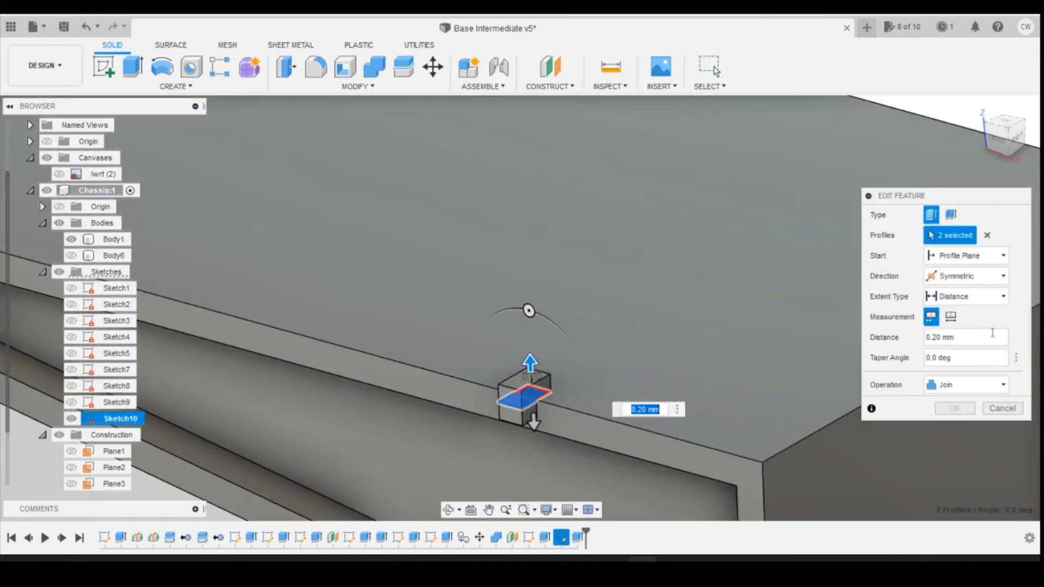
pyautogui.click(957, 385)
pyautogui.click(951, 448)
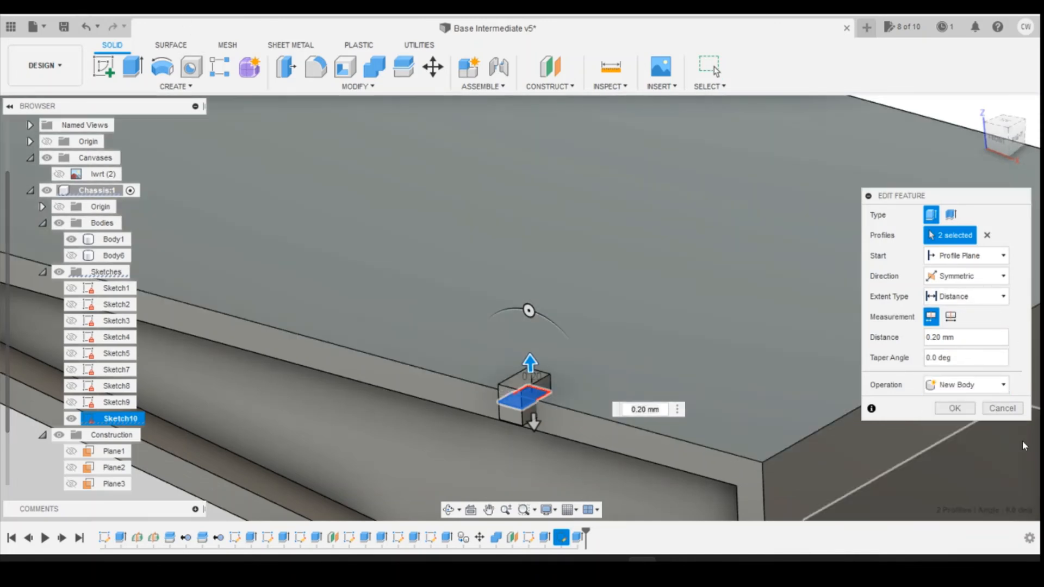
pyautogui.click(955, 408)
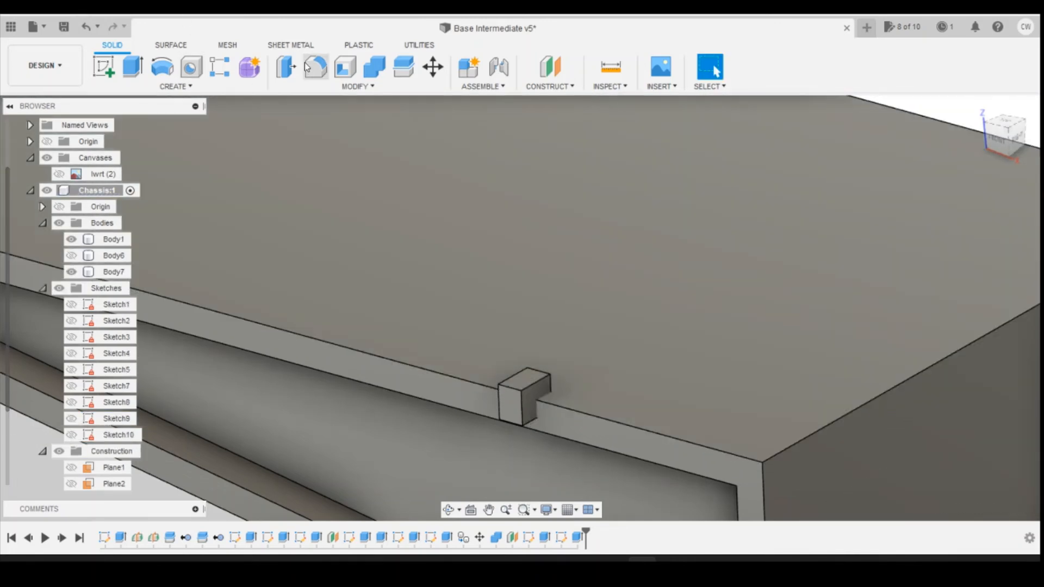
# - Create a rectangular pattern of the block body along the chassis's top side edge, with quantity 7 over a 62.7 mm extent
pyautogui.click(220, 67)
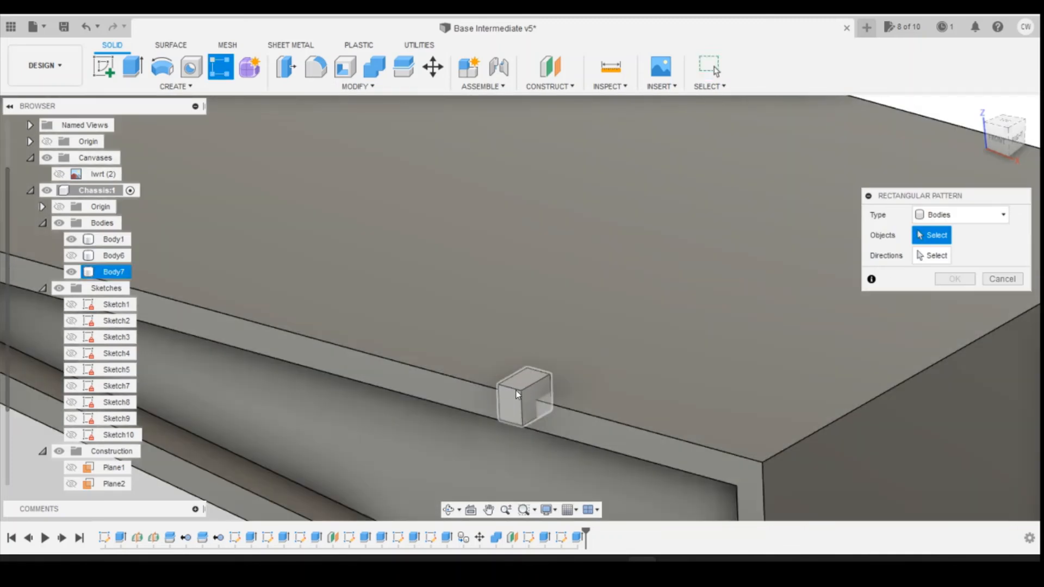
pyautogui.click(522, 403)
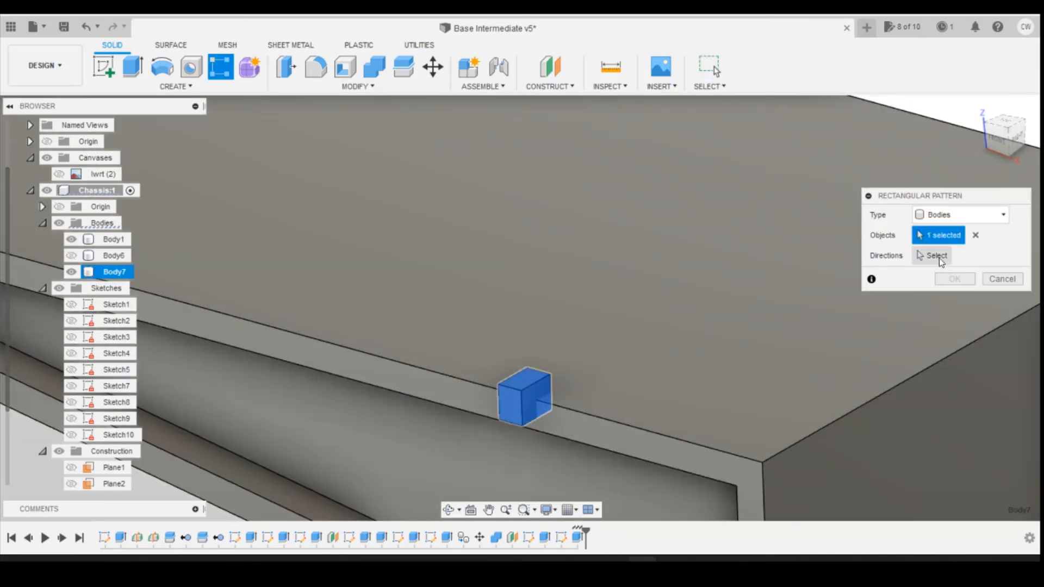
pyautogui.click(933, 255)
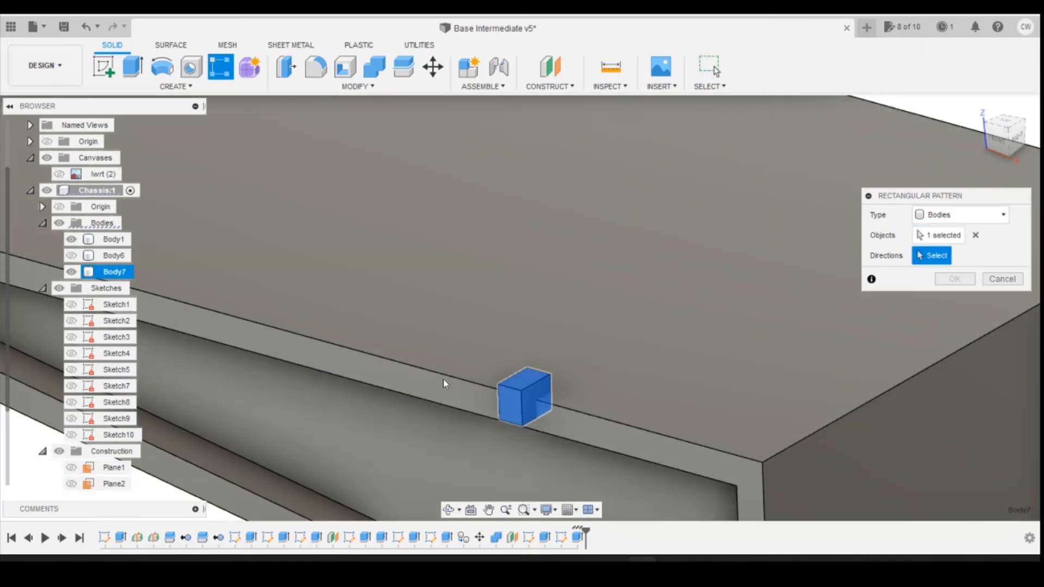
pyautogui.click(442, 377)
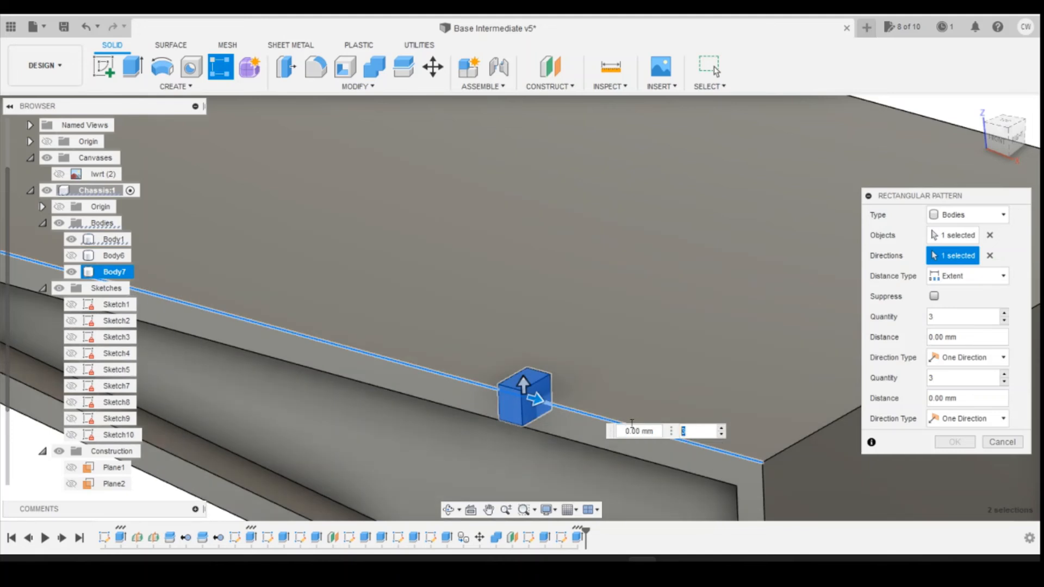
pyautogui.write('7')
pyautogui.press('Tab')
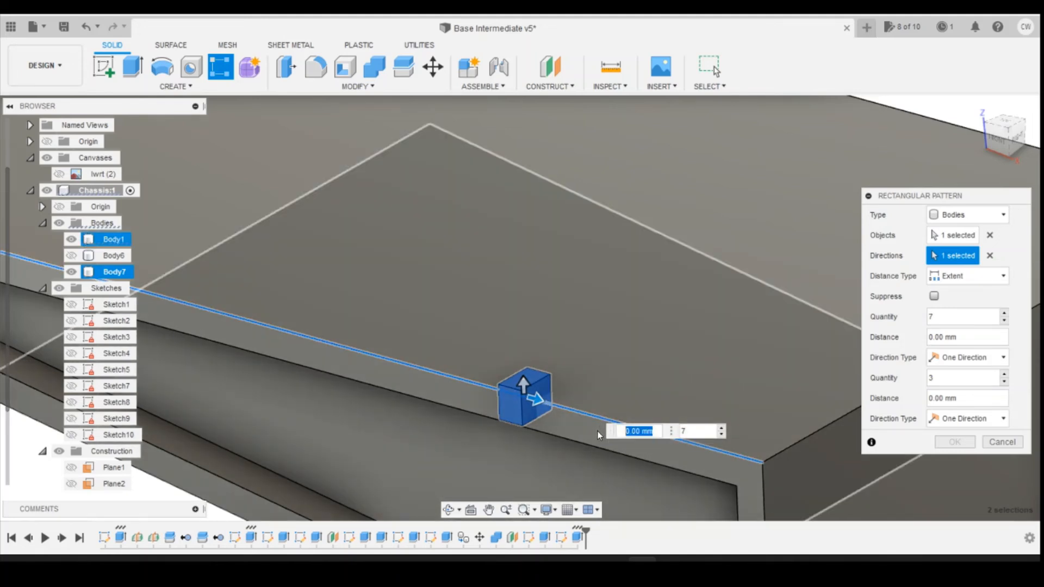
pyautogui.write('62.5')
pyautogui.press('Return')
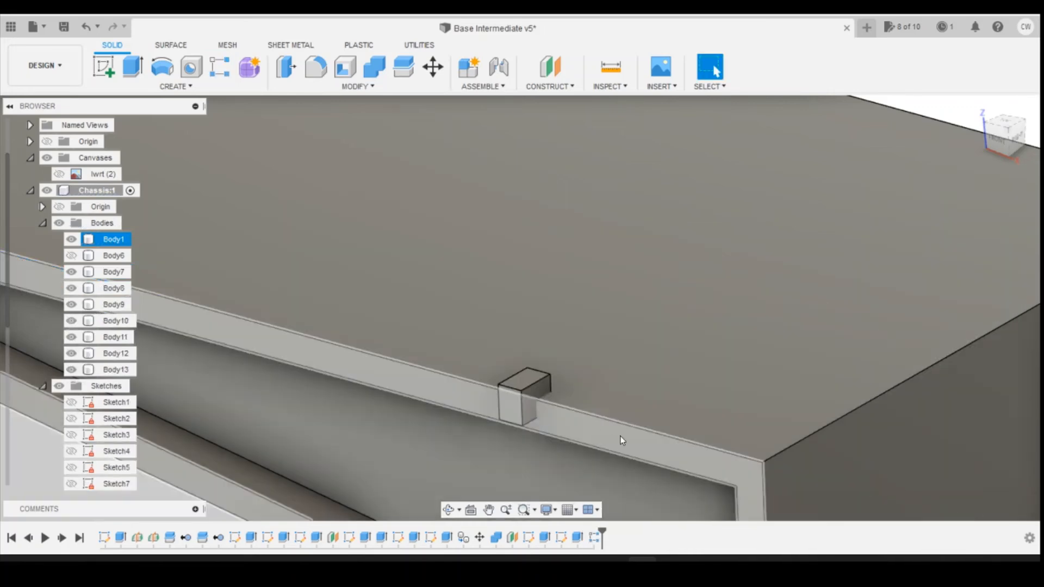
pyautogui.scroll(-10, 620, 438)
pyautogui.scroll(-5, 575, 434)
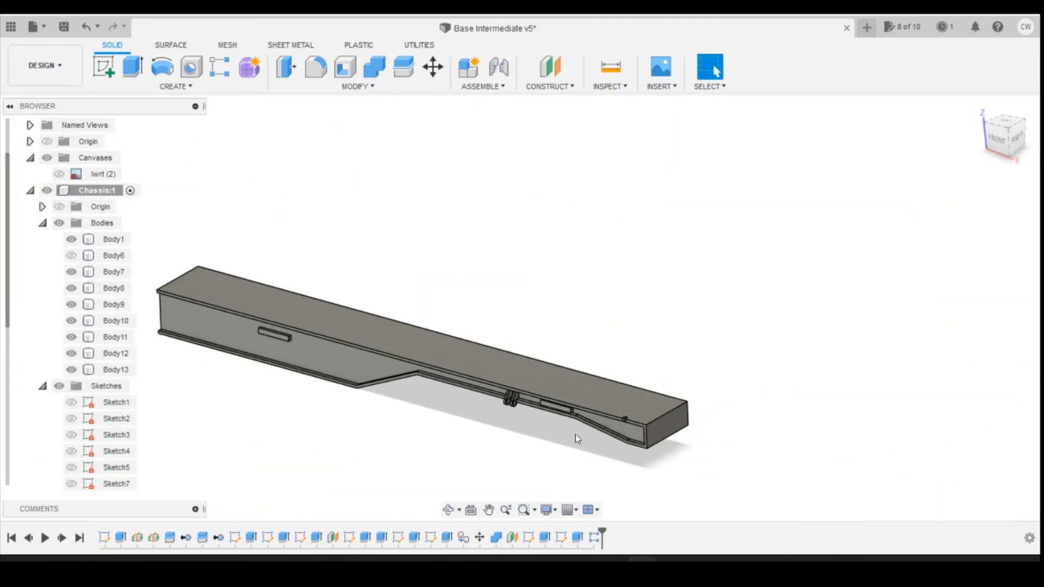
# - Edit the block pattern and set its distance to -62.7 mm so the copies run along the chassis
pyautogui.scroll(5, 576, 434)
pyautogui.click(595, 538)
pyautogui.rightClick(597, 539)
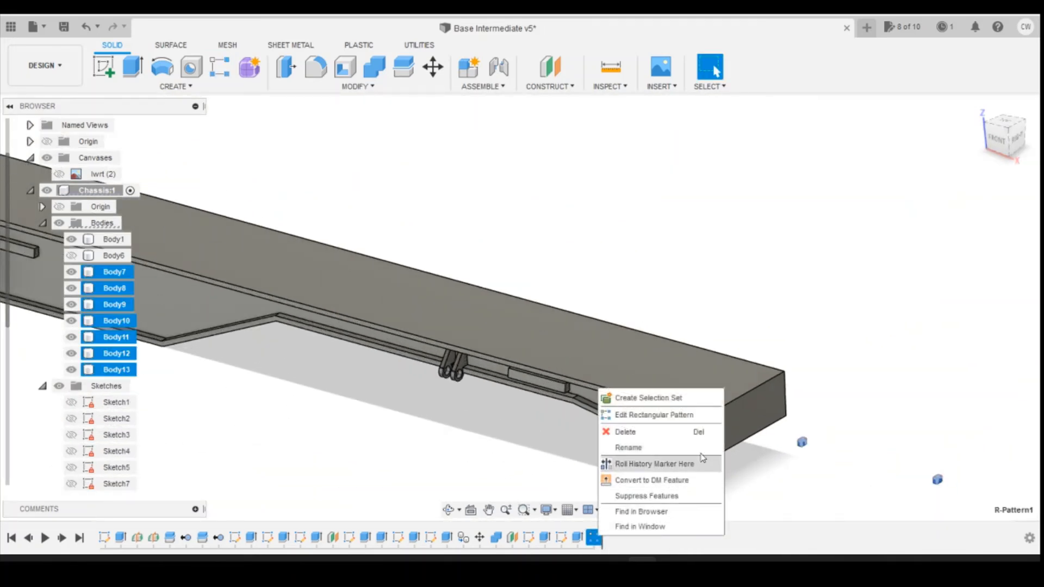
pyautogui.click(669, 416)
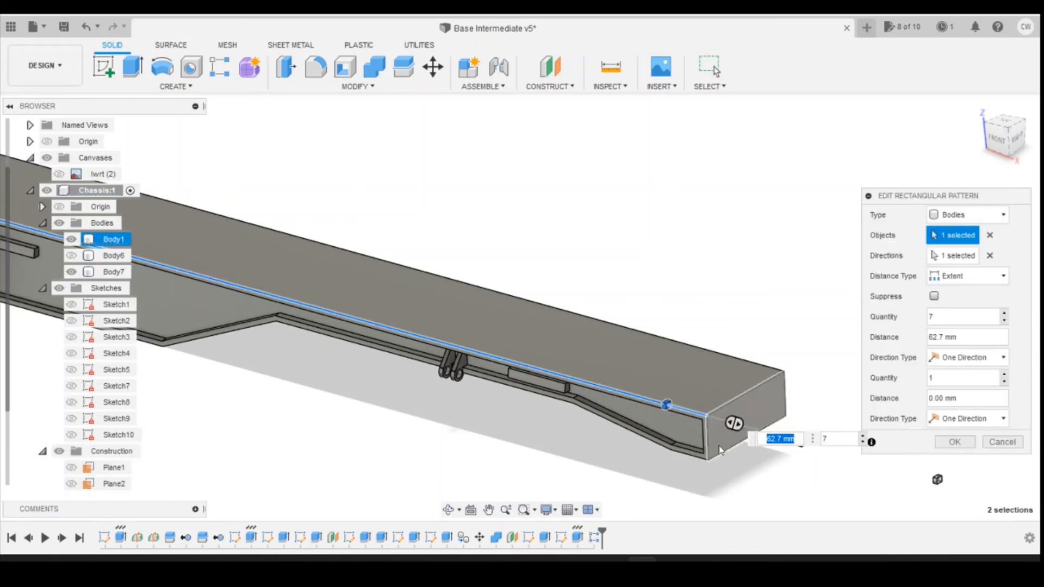
pyautogui.click(766, 439)
pyautogui.write('-')
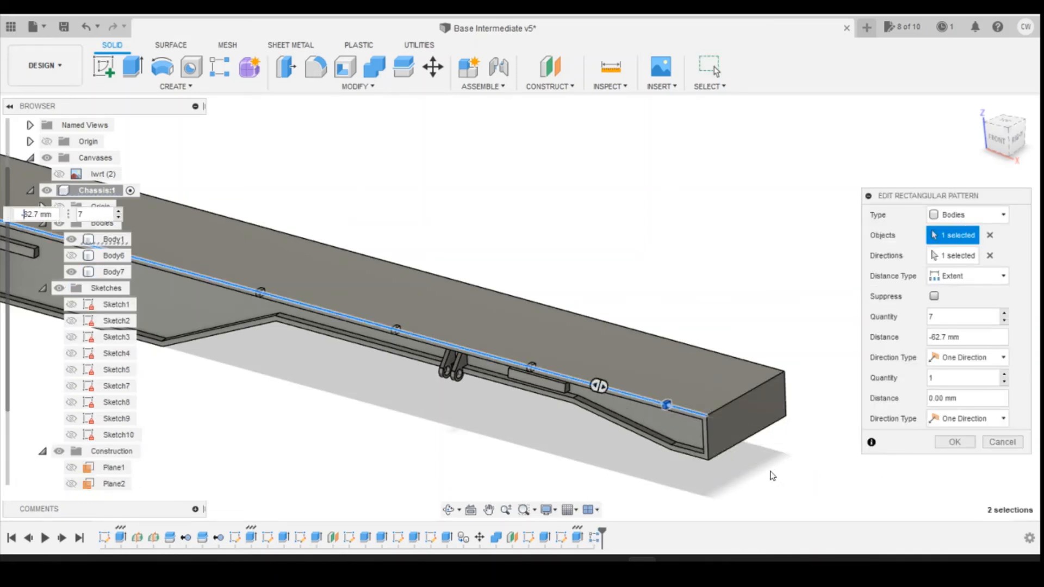
pyautogui.press('Return')
pyautogui.scroll(-5, 432, 364)
pyautogui.scroll(4, 432, 364)
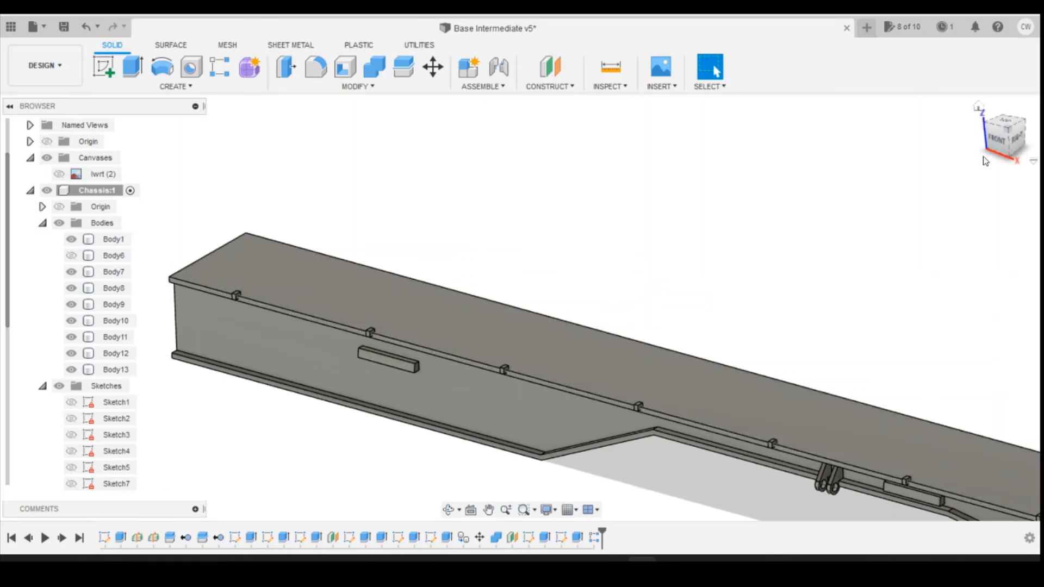
# - Show the hidden rail body, Body6, above the row of blocks
pyautogui.click(71, 256)
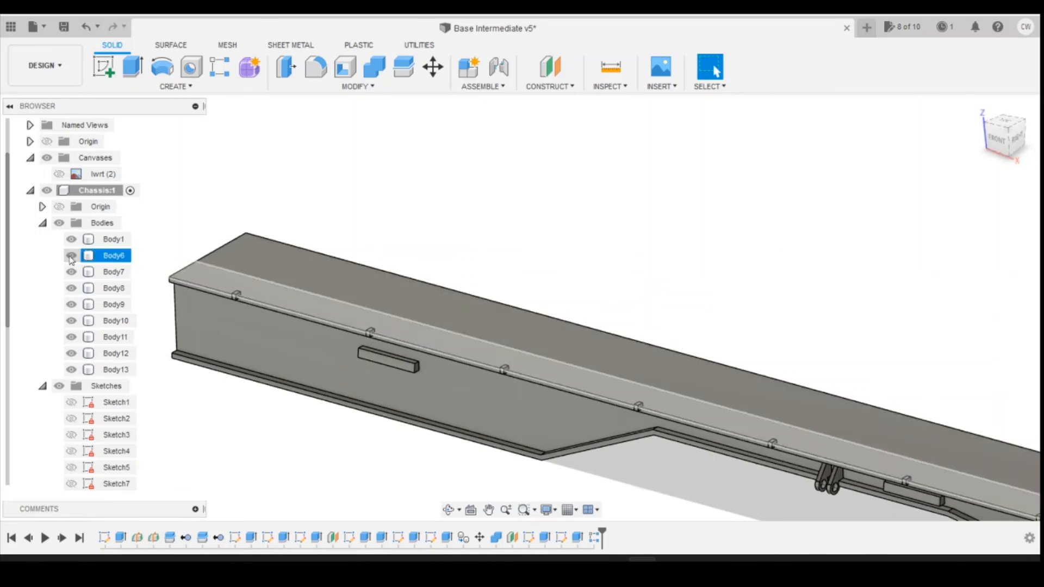
pyautogui.scroll(-4, 659, 451)
pyautogui.scroll(5, 965, 228)
pyautogui.scroll(-5, 941, 228)
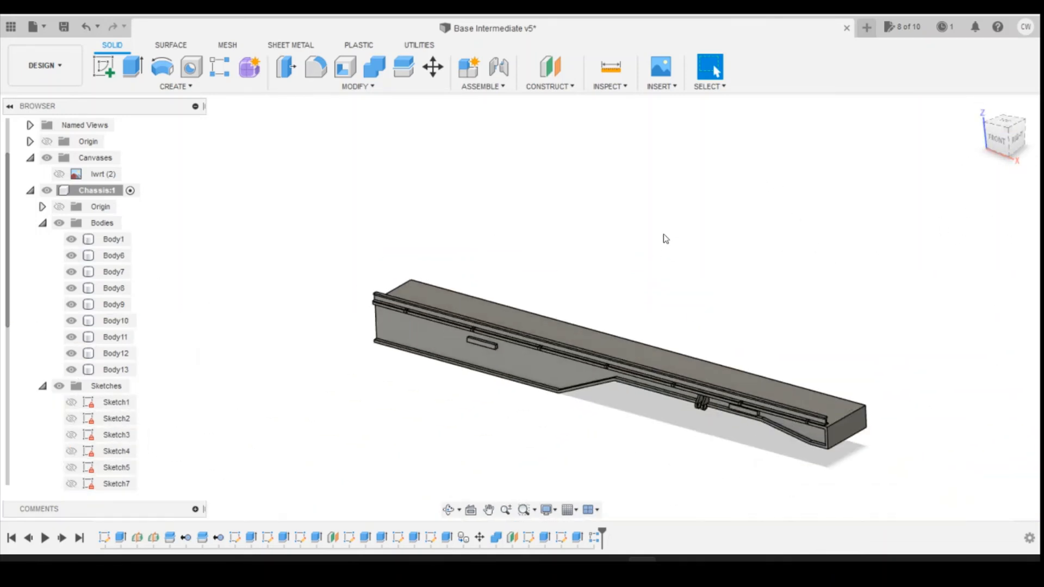
pyautogui.scroll(4, 785, 432)
pyautogui.click(551, 66)
pyautogui.scroll(6, 890, 387)
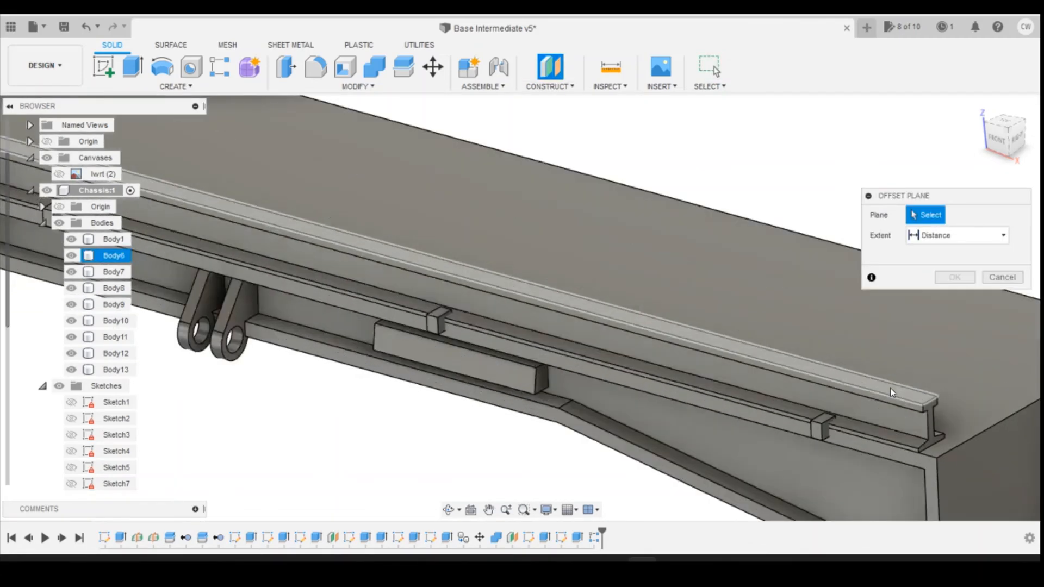
pyautogui.click(1003, 277)
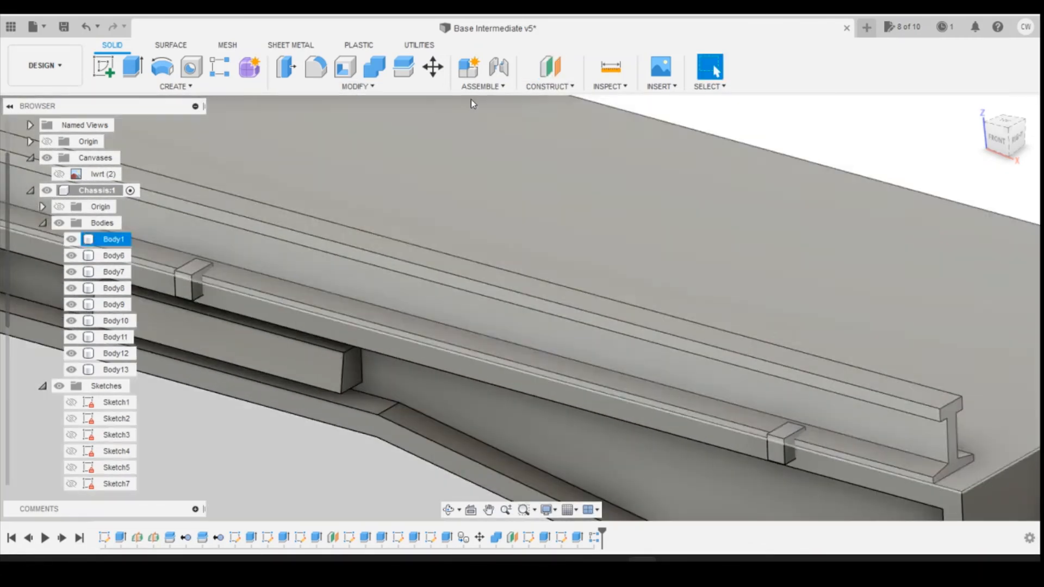
# - Create a midplane between the two opposite side faces of the rail's head
pyautogui.click(549, 86)
pyautogui.click(547, 146)
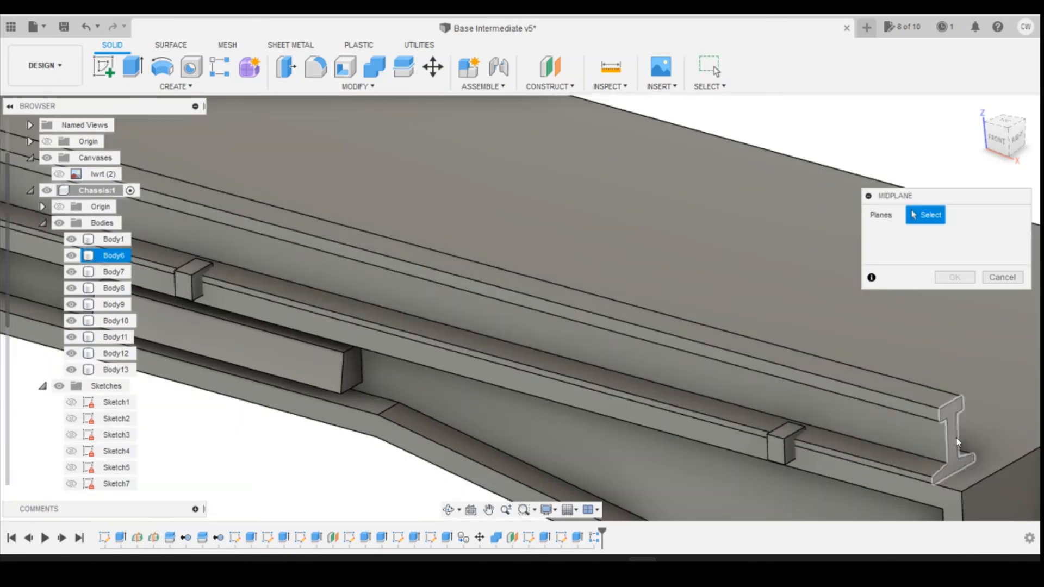
pyautogui.click(919, 411)
pyautogui.moveTo(1005, 144); pyautogui.dragTo(940, 127)
pyautogui.click(603, 349)
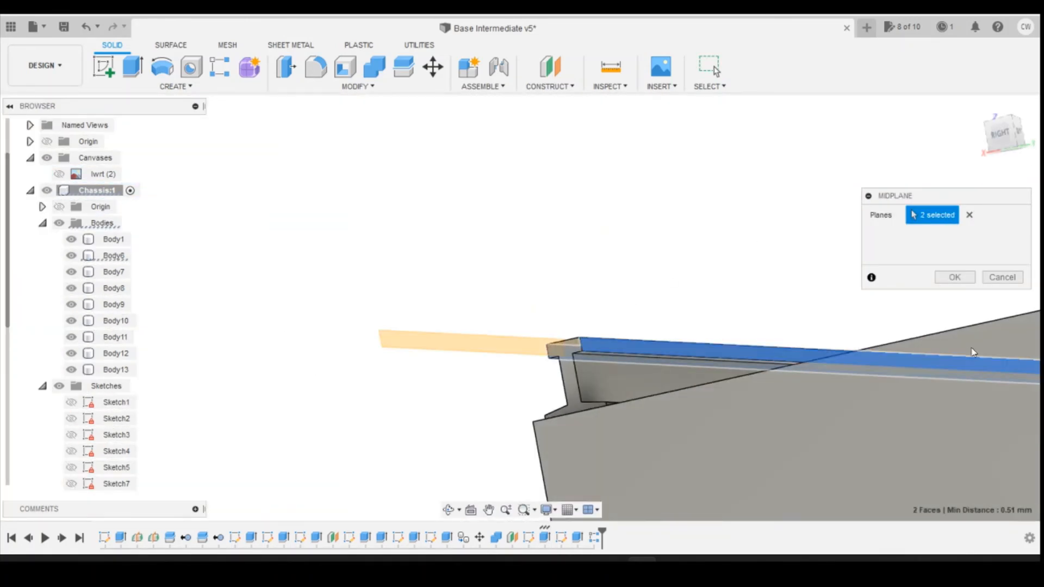
pyautogui.click(948, 284)
# - Mirror the seven block bodies, Body7 to Body13, across the rail's midplane as new bodies
pyautogui.moveTo(1006, 136); pyautogui.dragTo(1037, 139)
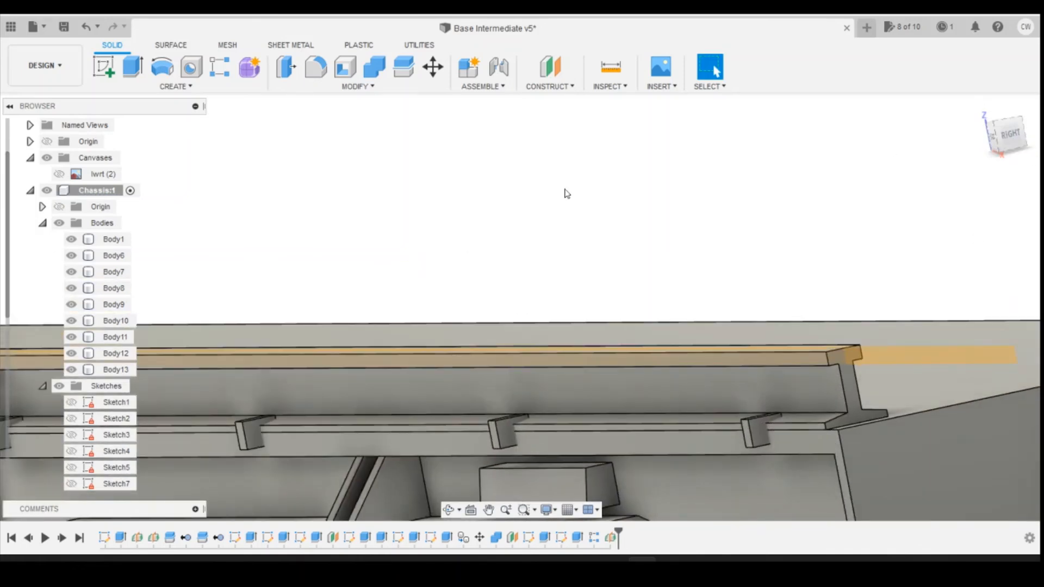
pyautogui.click(175, 87)
pyautogui.click(126, 403)
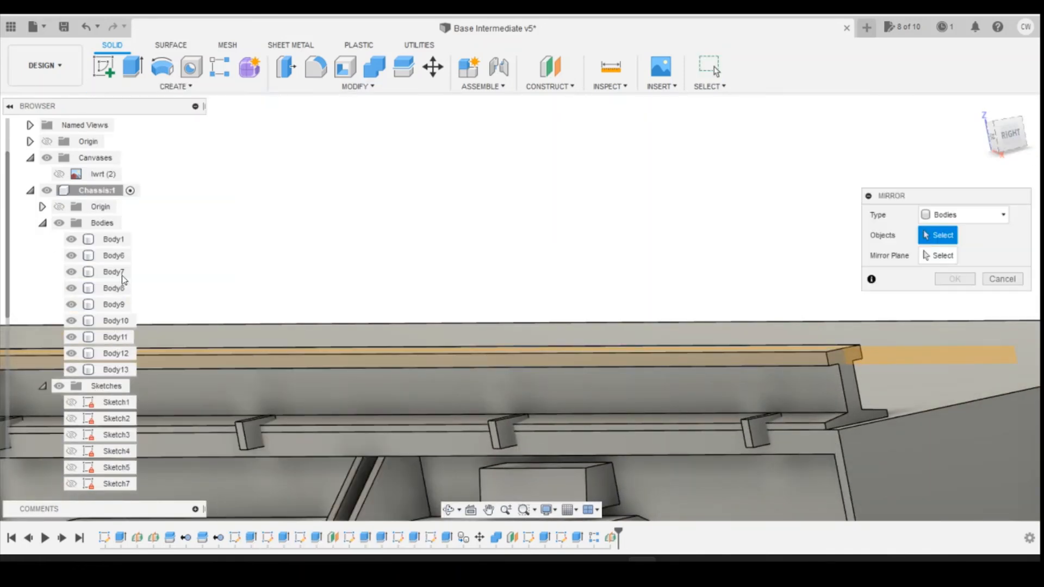
pyautogui.click(120, 271)
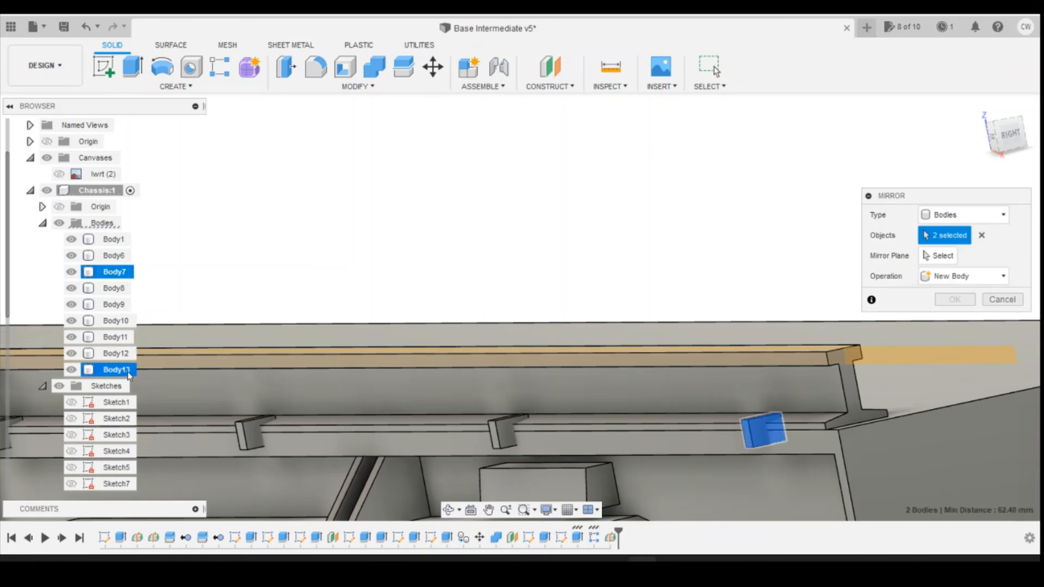
pyautogui.doubleClick(121, 272)
pyautogui.click(981, 235)
pyautogui.click(126, 274)
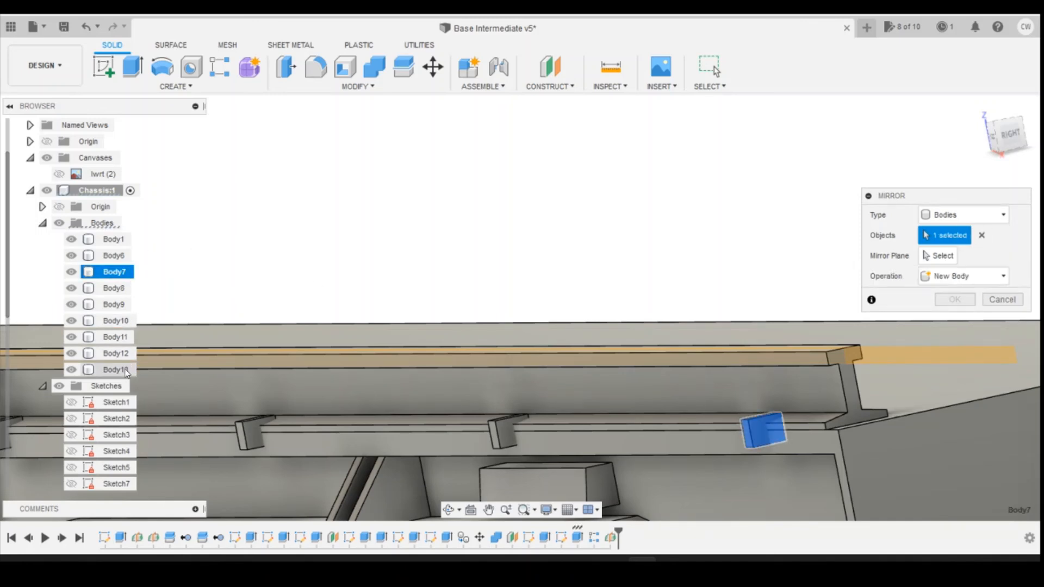
pyautogui.keyDown('shift'); pyautogui.click(125, 371); pyautogui.keyUp('shift')
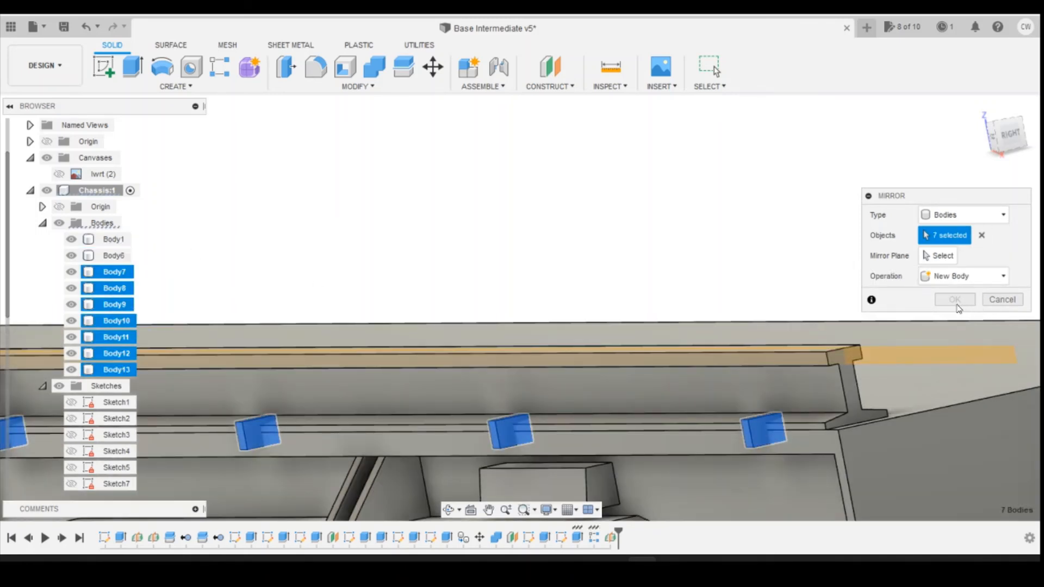
pyautogui.click(946, 258)
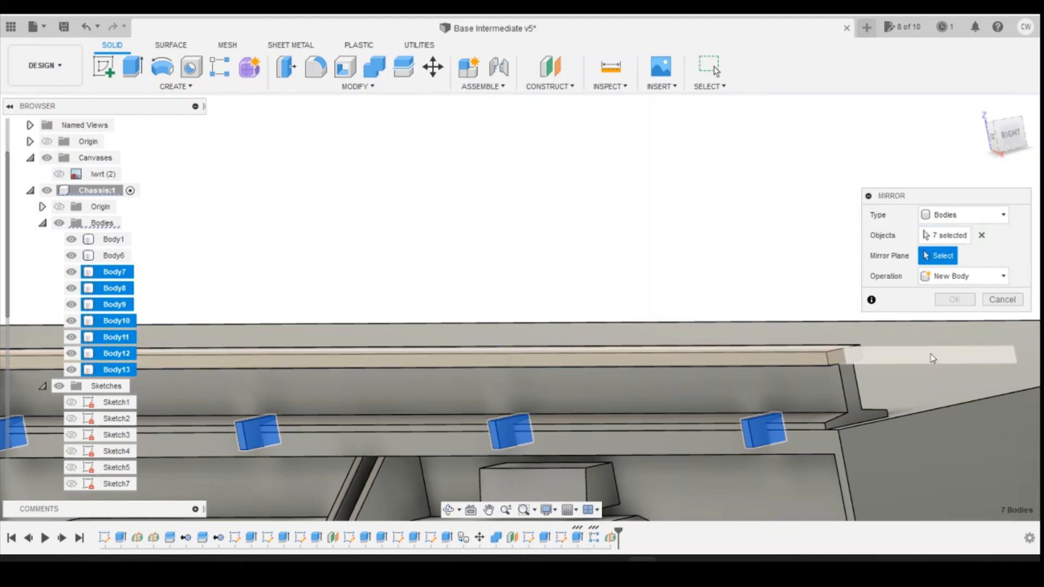
pyautogui.click(934, 359)
pyautogui.click(955, 299)
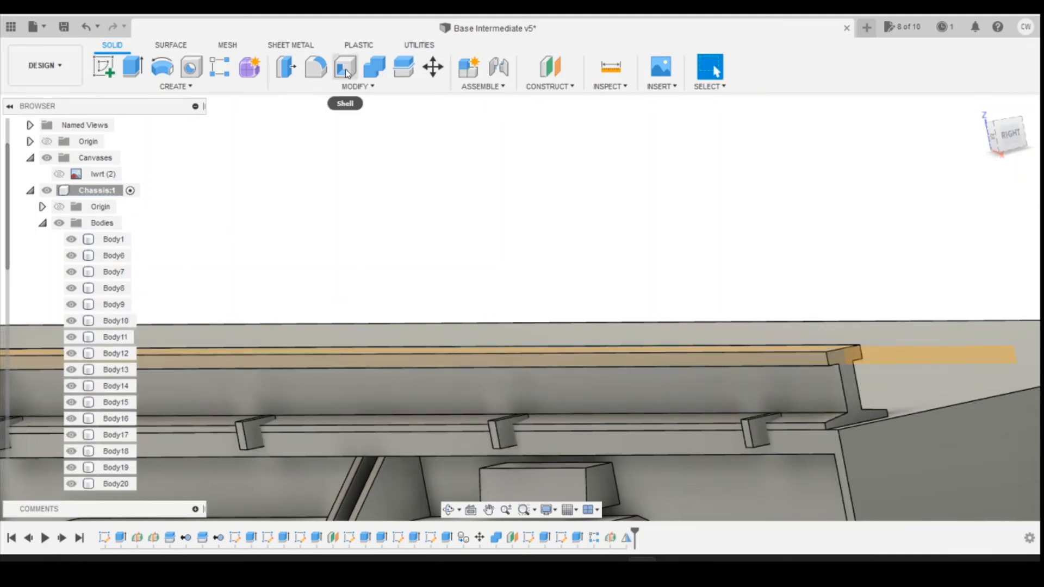
# - Try to join the rail and all block bodies, Body6 to Body20, to the chassis body, Body1
pyautogui.click(374, 67)
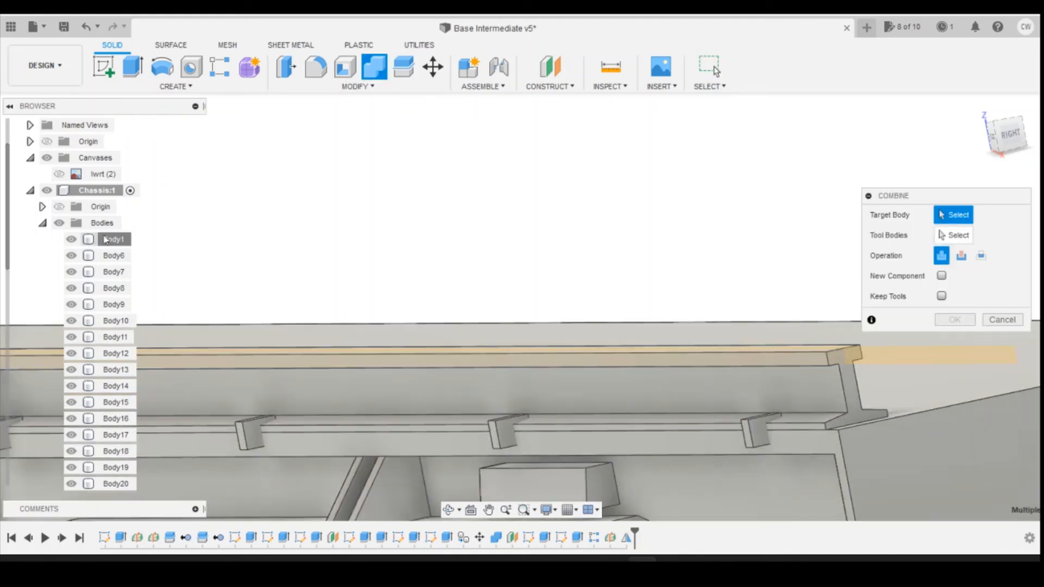
pyautogui.click(105, 240)
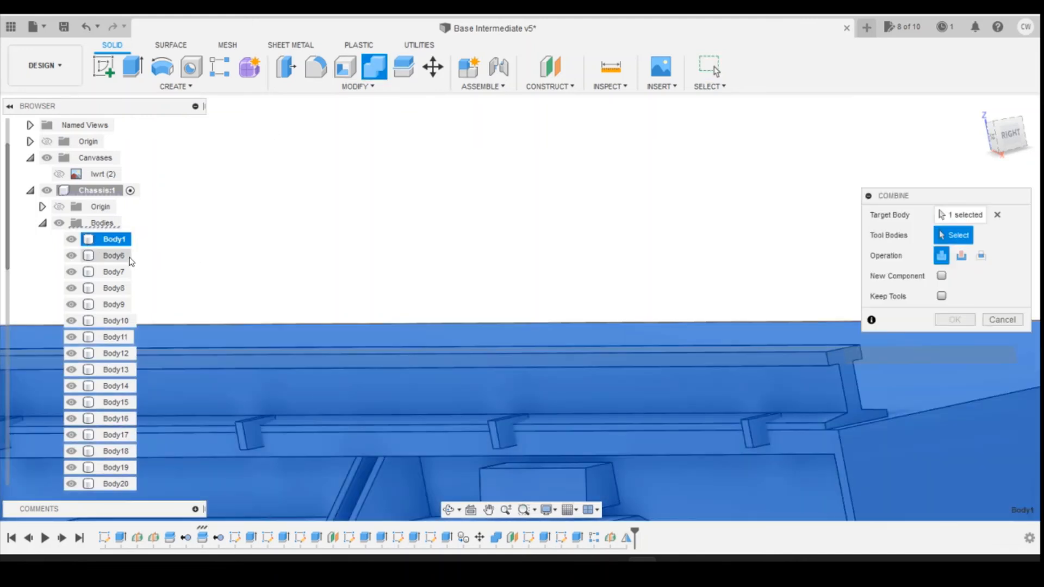
pyautogui.click(122, 256)
pyautogui.scroll(-4, 108, 354)
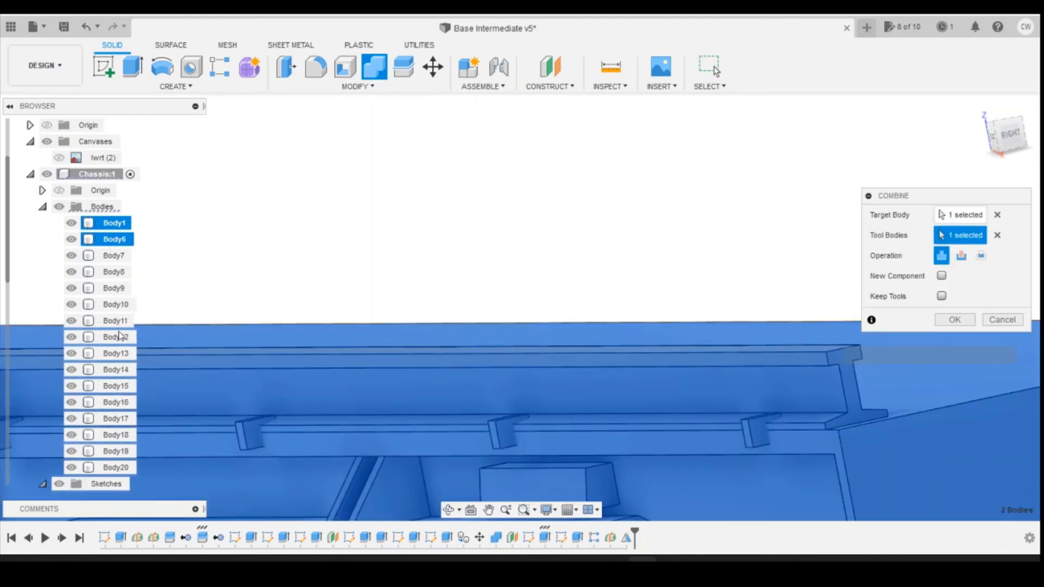
pyautogui.keyDown('shift'); pyautogui.click(117, 370); pyautogui.keyUp('shift')
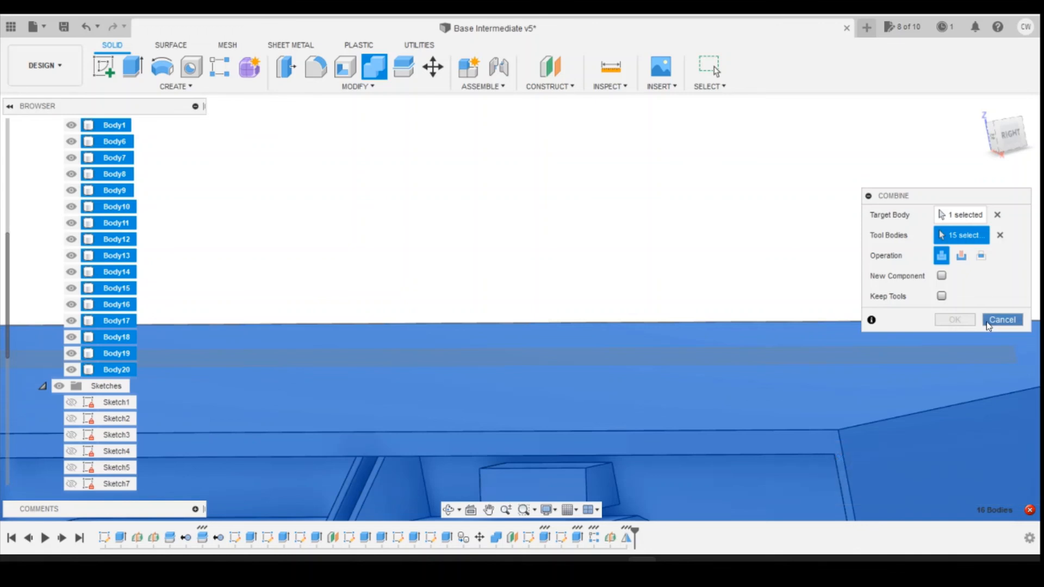
pyautogui.click(1002, 319)
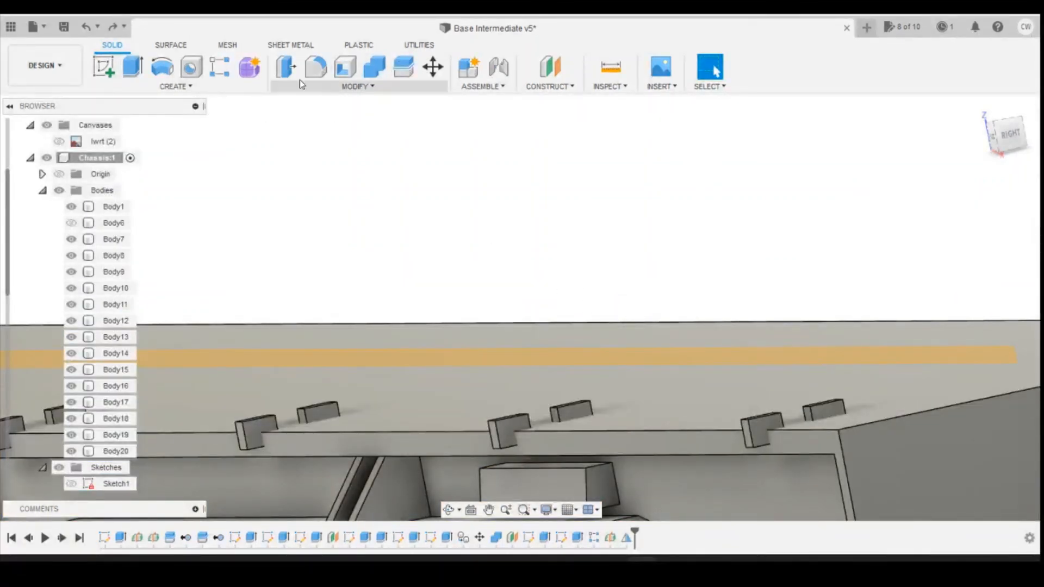
# - Join the fourteen block bodies, Body7 to Body20, to the chassis body, Body1, leaving out the hidden rail
pyautogui.click(373, 68)
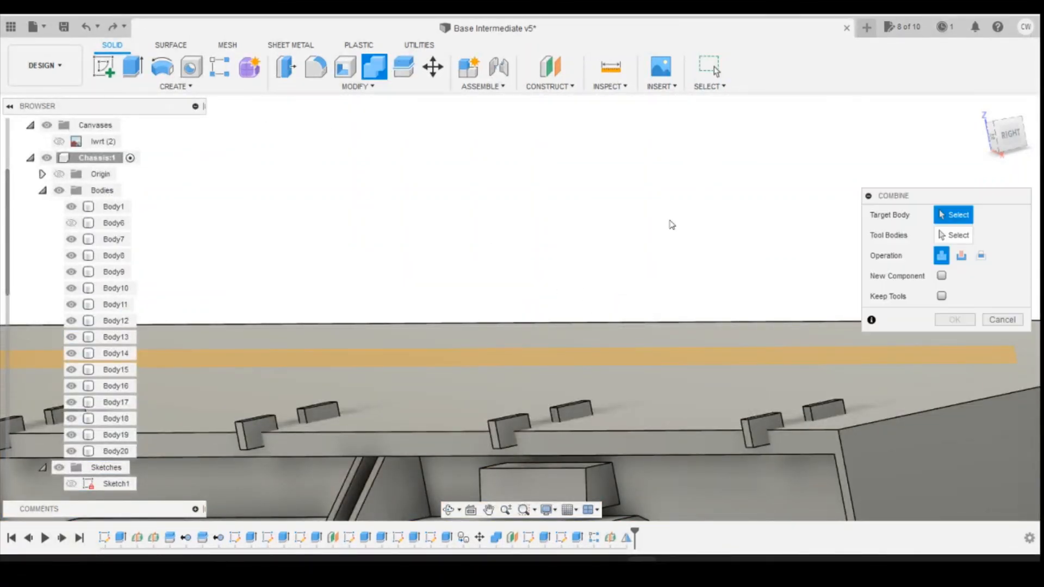
pyautogui.click(116, 212)
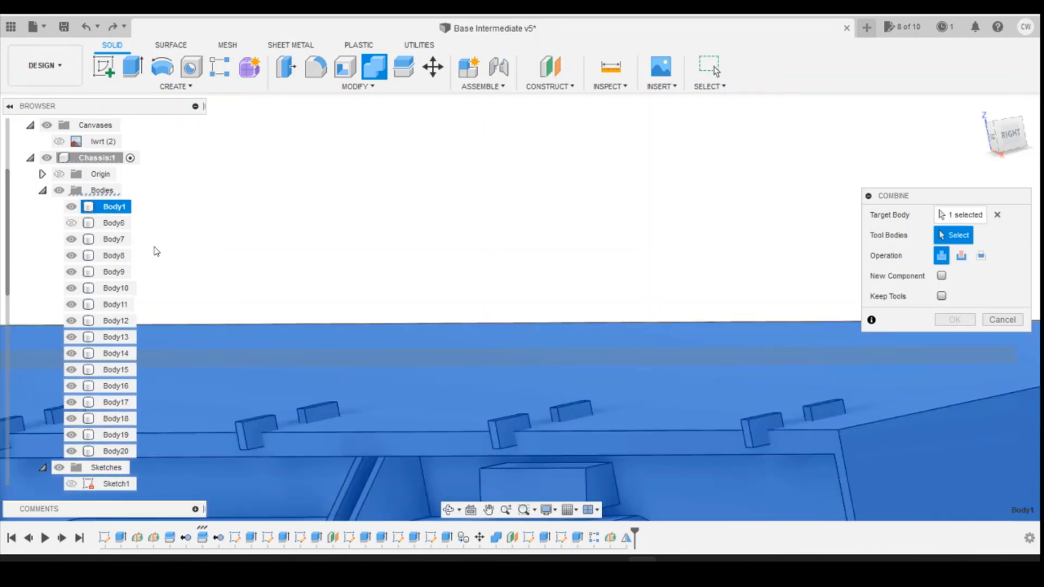
pyautogui.click(115, 240)
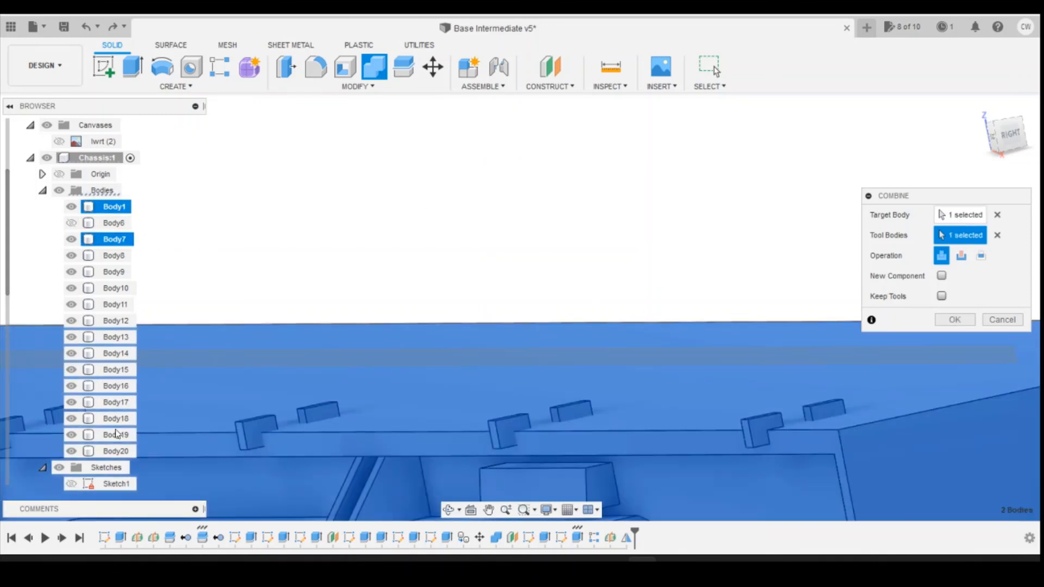
pyautogui.click(953, 320)
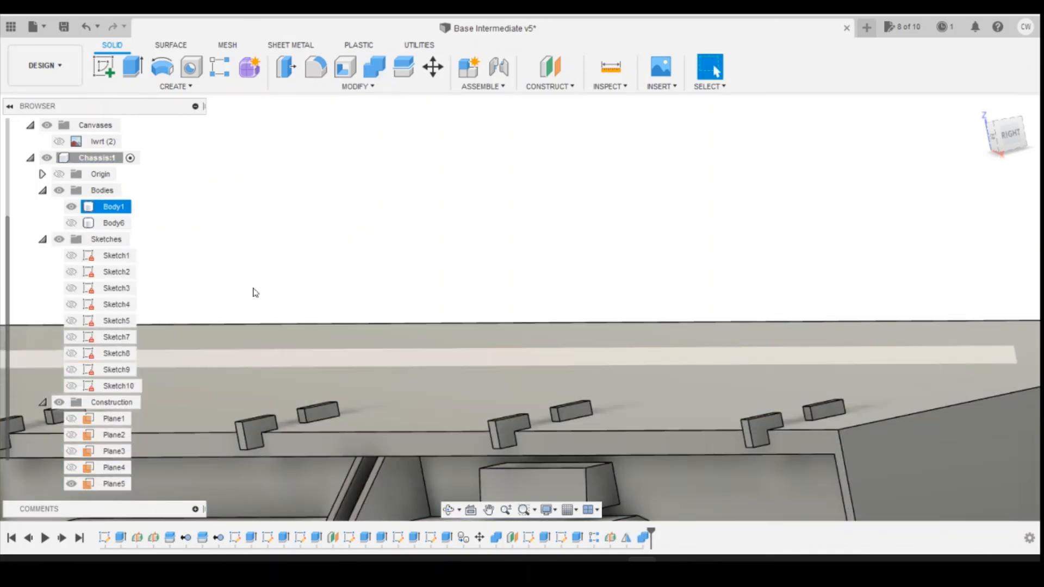
# - Show the rail body, Body6, and join it to the chassis body, Body1
pyautogui.click(71, 223)
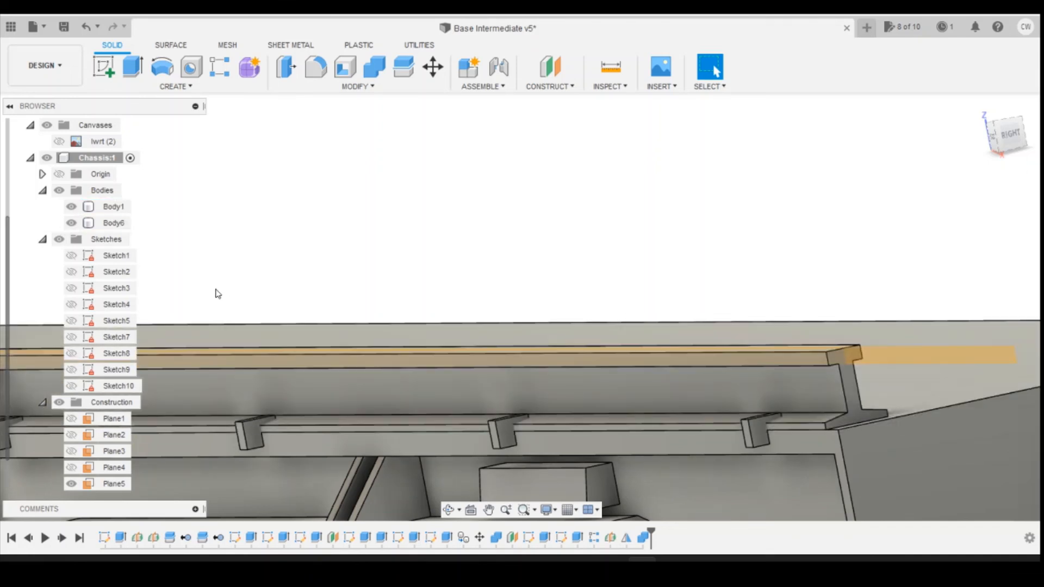
pyautogui.click(373, 67)
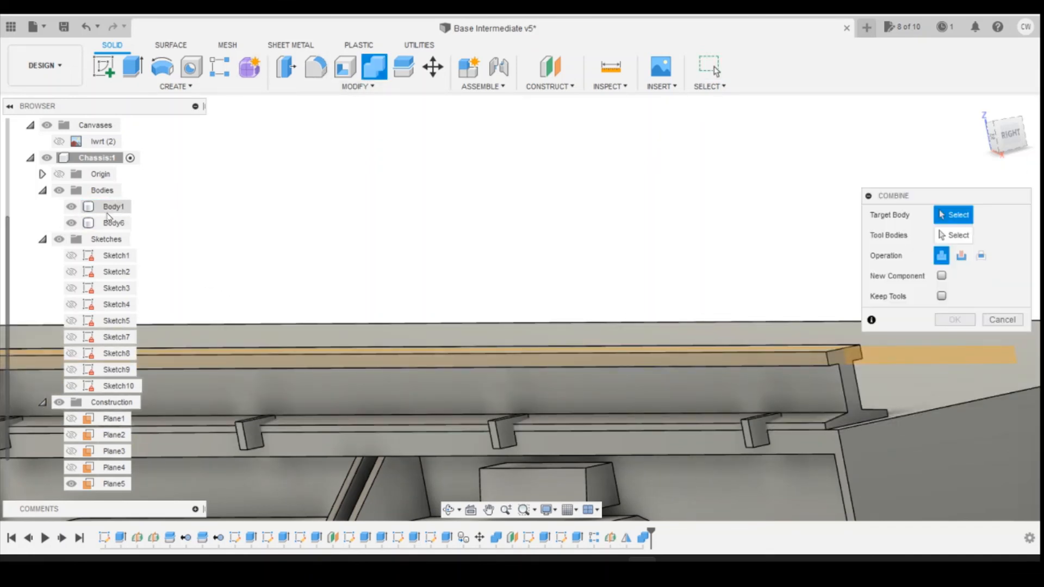
pyautogui.click(110, 207)
pyautogui.click(113, 224)
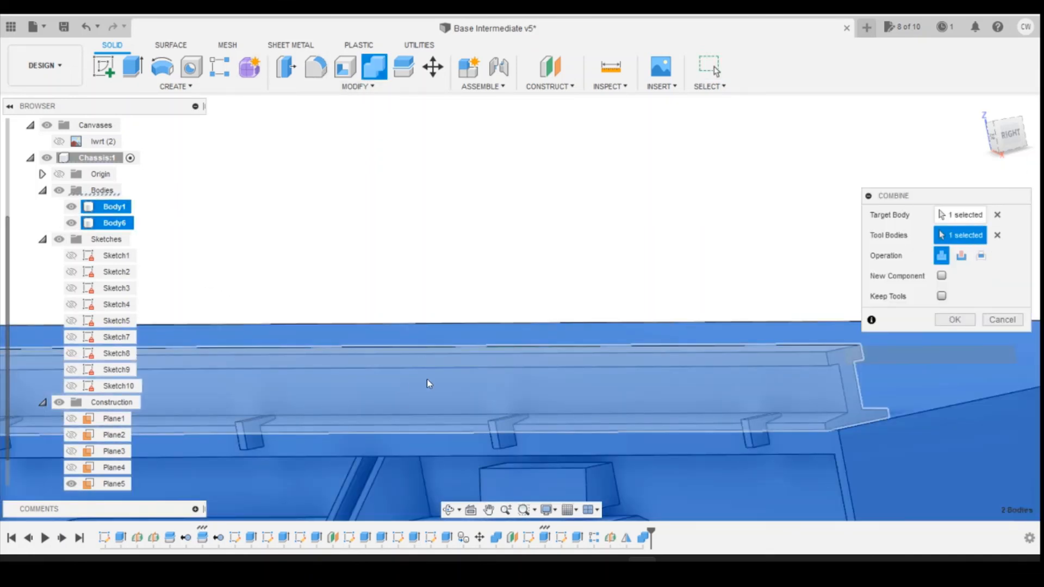
pyautogui.click(957, 321)
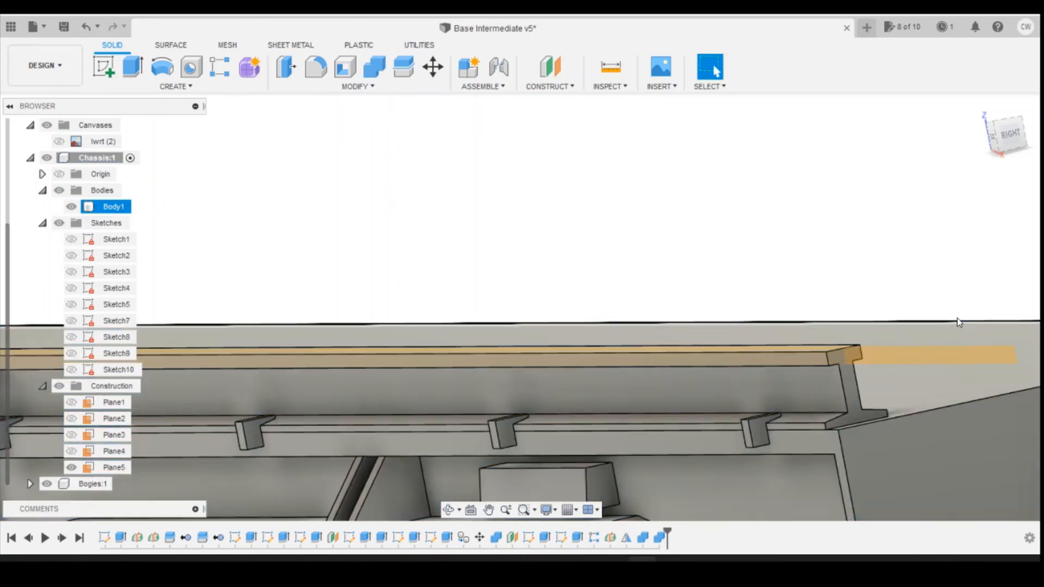
pyautogui.click(70, 207)
pyautogui.click(71, 208)
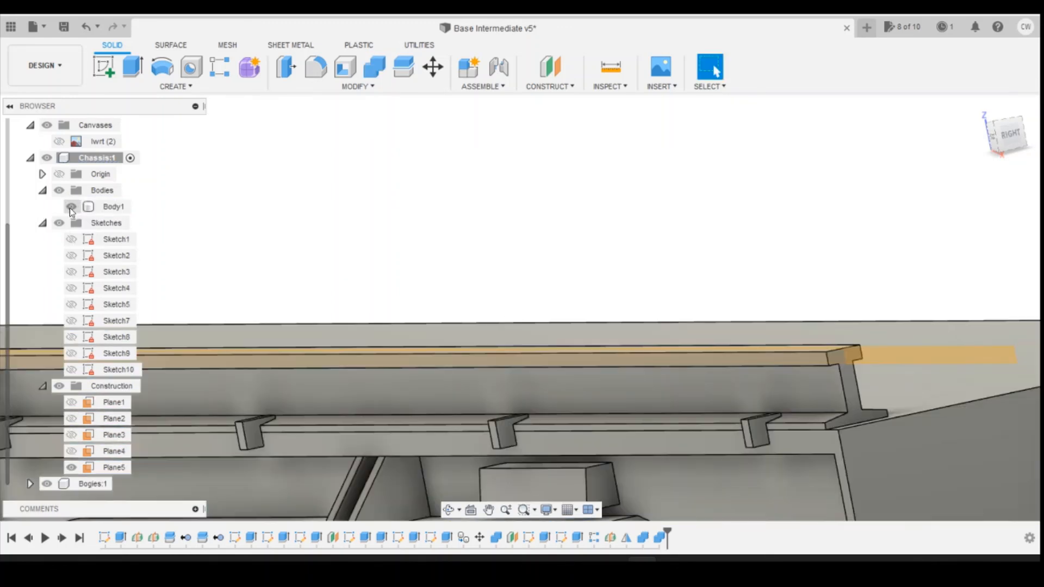
# - Hide the construction midplane, Plane5, that runs along the rail's head
pyautogui.scroll(-3, 836, 349)
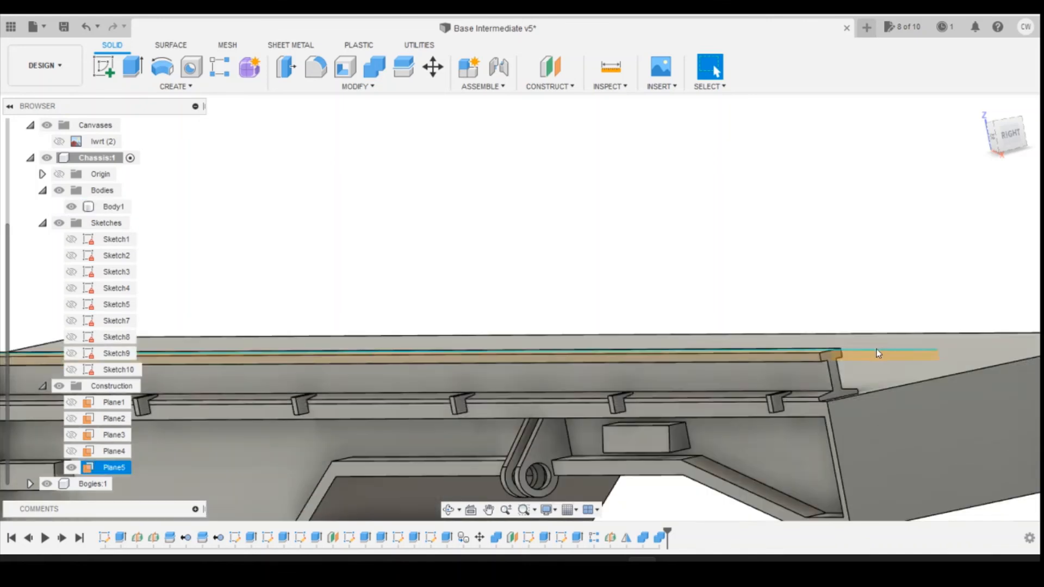
pyautogui.scroll(-3, 879, 354)
pyautogui.scroll(3, 616, 352)
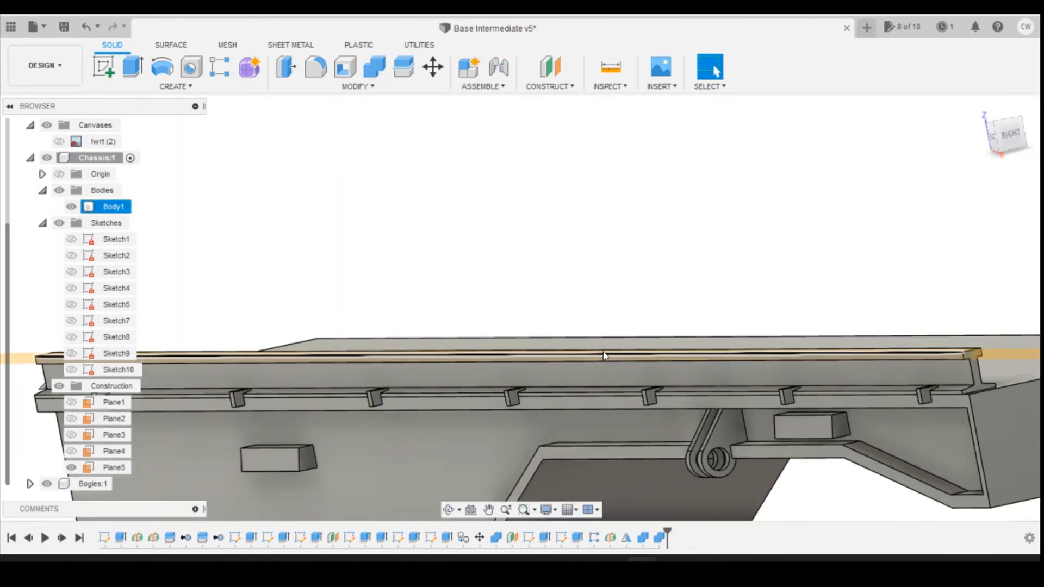
pyautogui.click(605, 352)
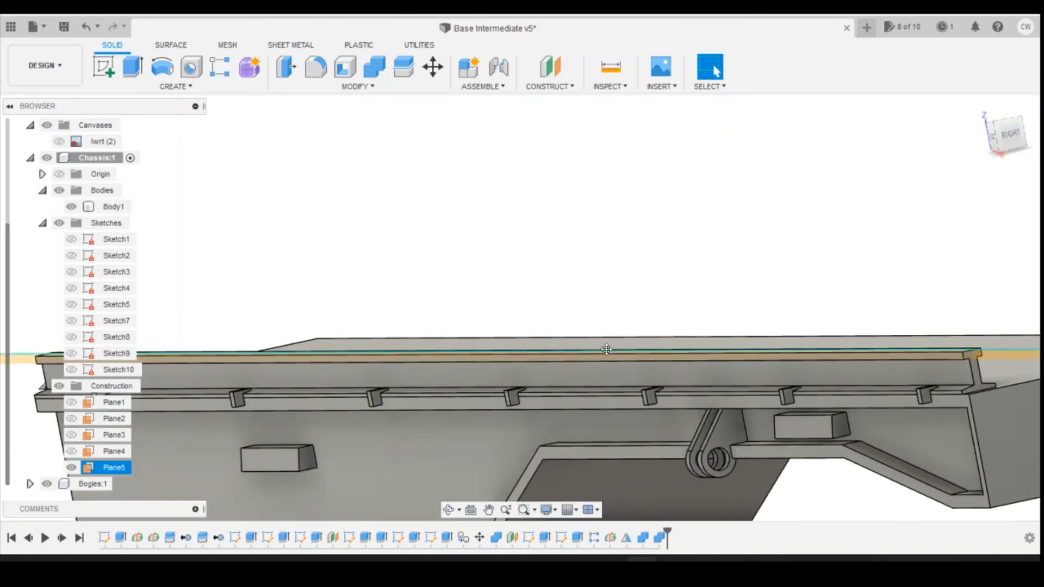
pyautogui.scroll(-3, 475, 339)
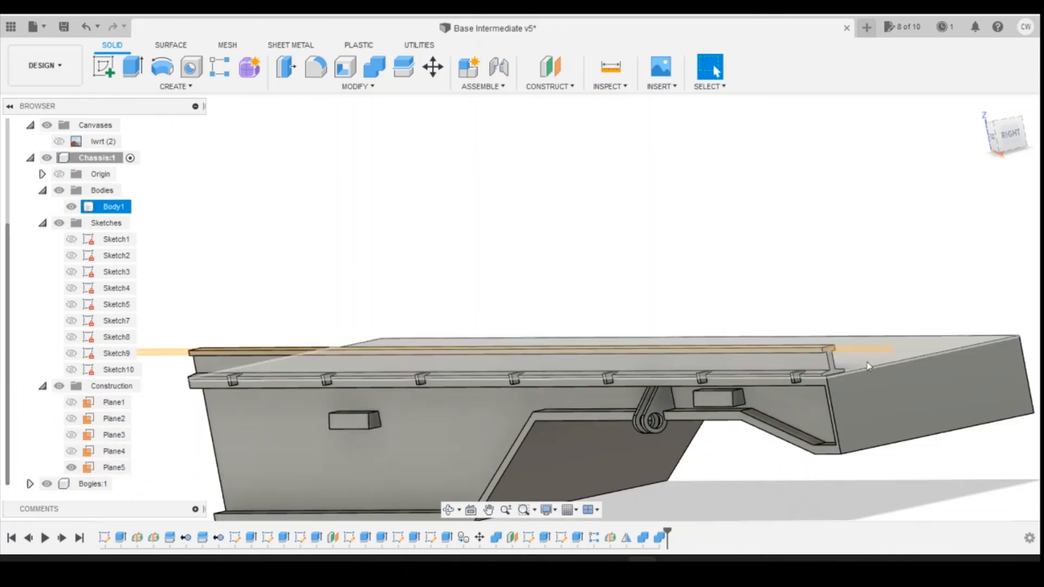
pyautogui.scroll(5, 862, 355)
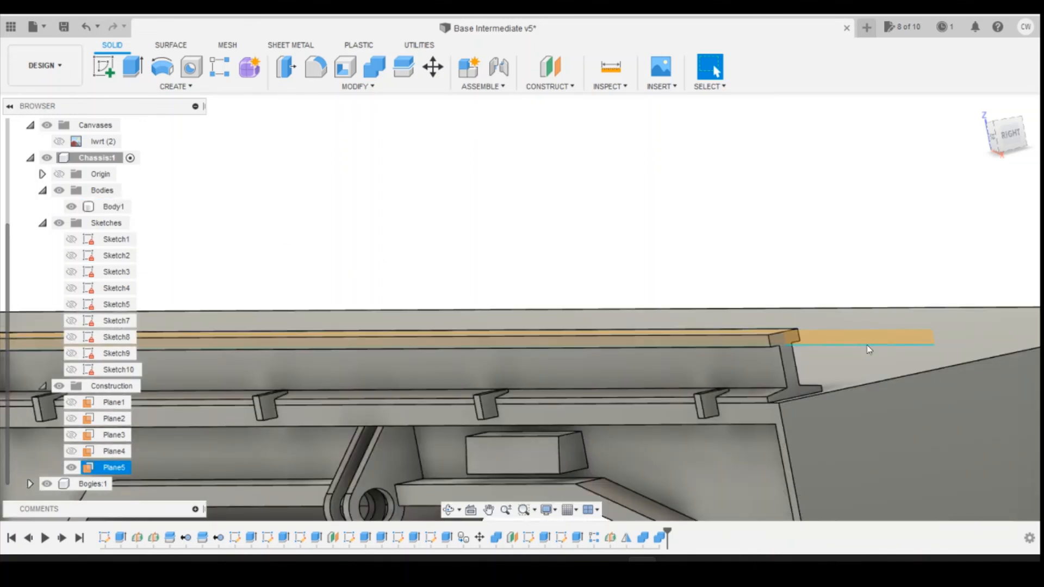
pyautogui.scroll(2, 867, 345)
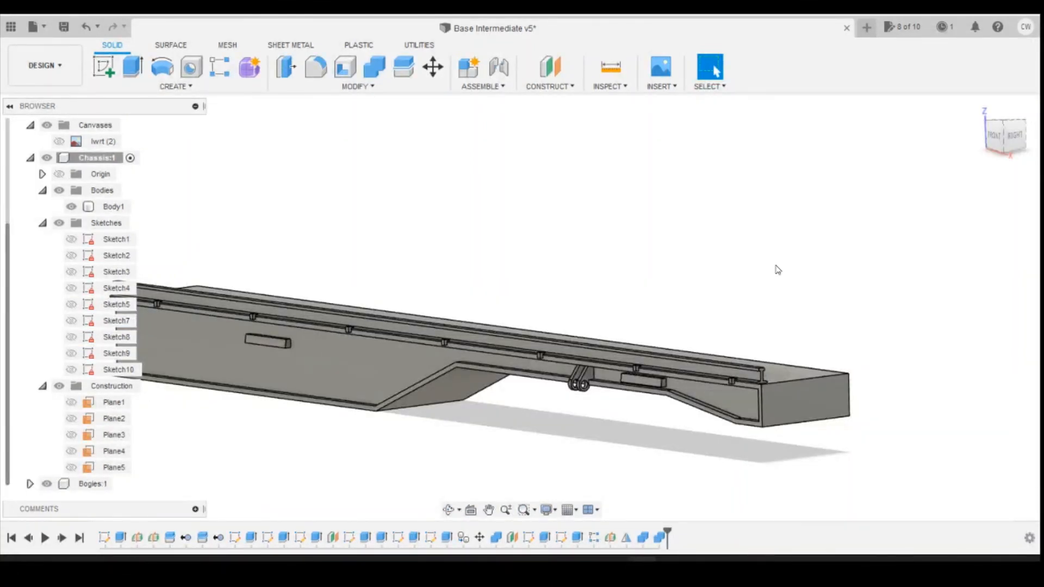
# - Examine the joined rail and blocks along the chassis side, close up, from the side and from above
pyautogui.click(732, 387)
pyautogui.scroll(5, 750, 382)
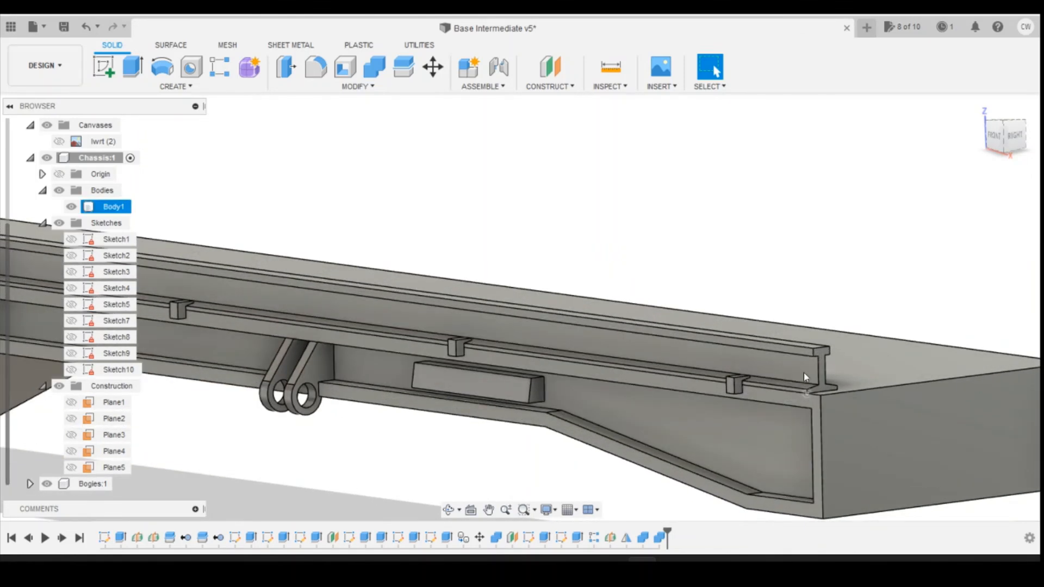
pyautogui.click(996, 139)
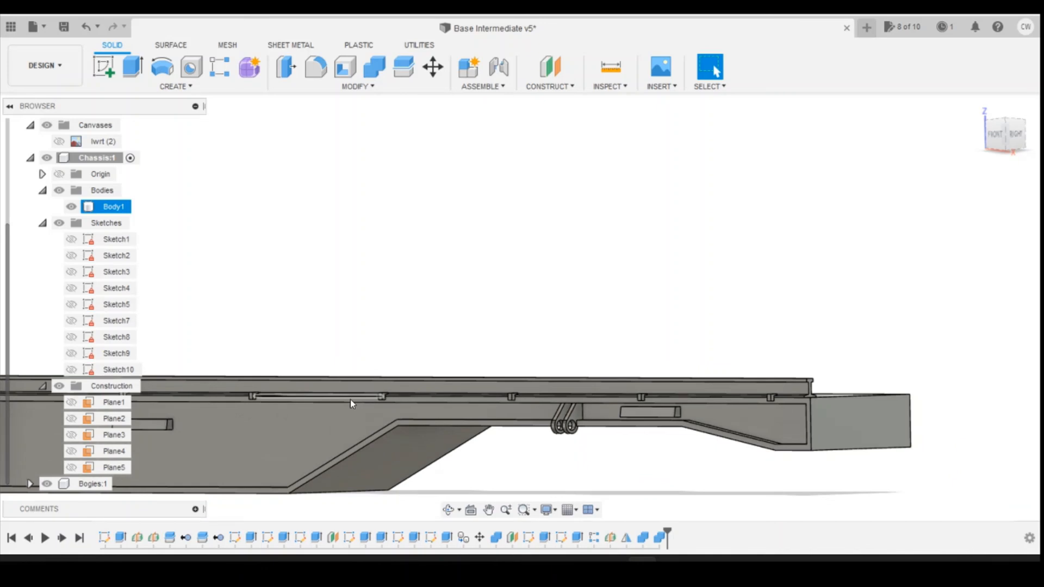
pyautogui.scroll(2, 403, 425)
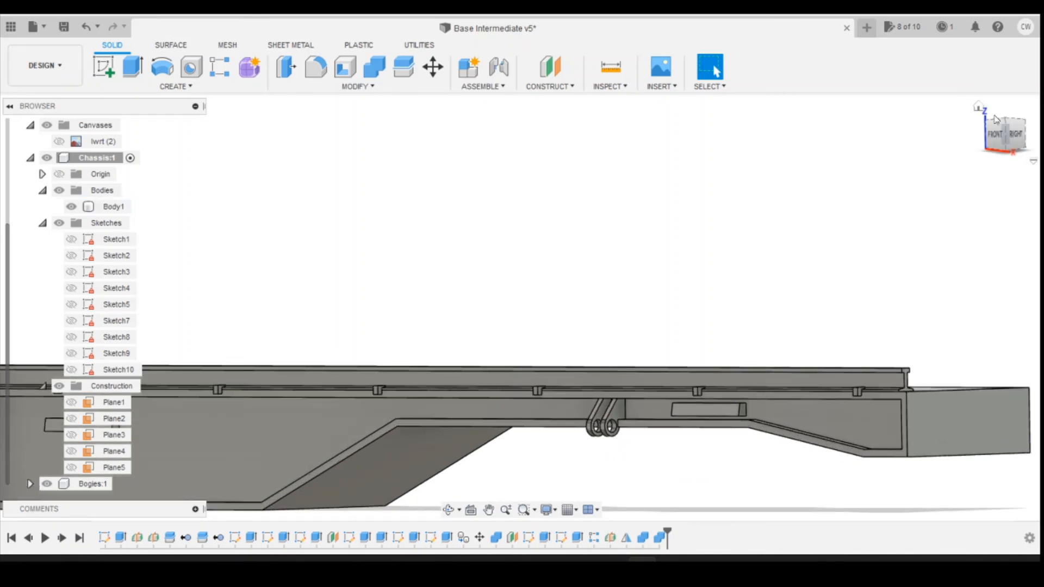
pyautogui.keyDown('shift'); pyautogui.moveTo(922, 273); pyautogui.dragTo(928, 348, button='middle'); pyautogui.keyUp('shift')
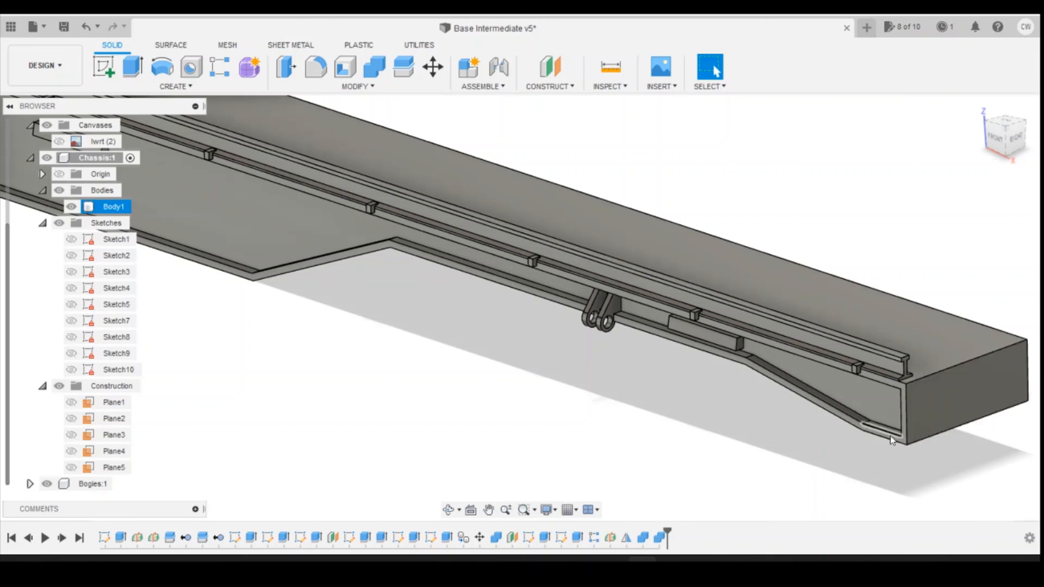
pyautogui.scroll(-2, 838, 409)
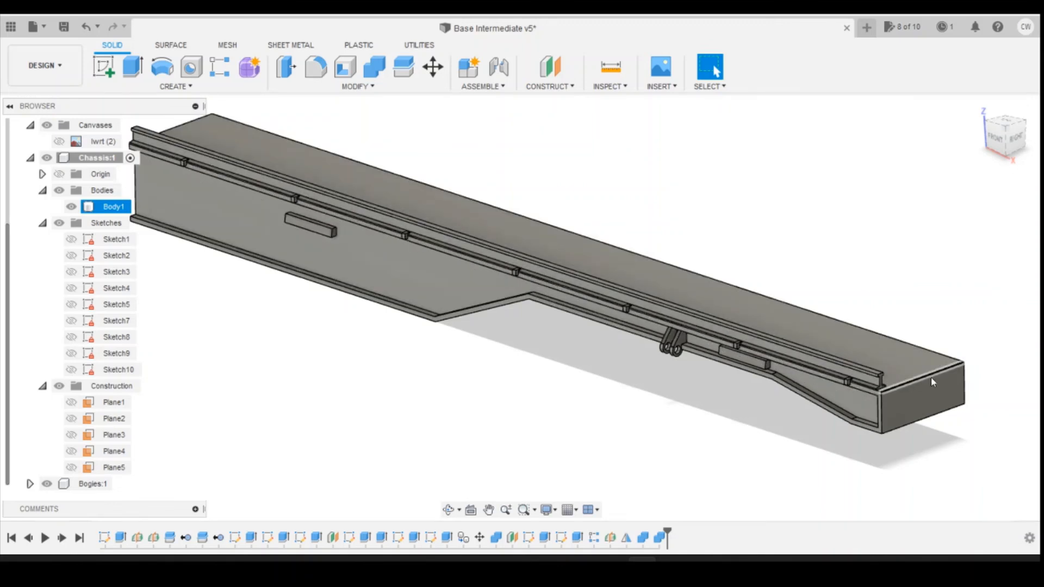
pyautogui.click(998, 366)
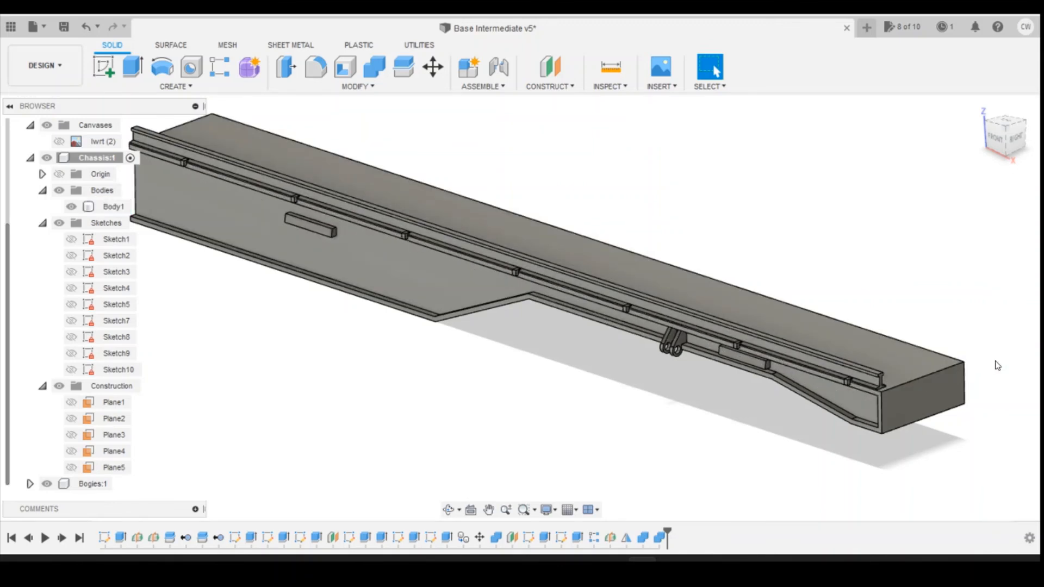